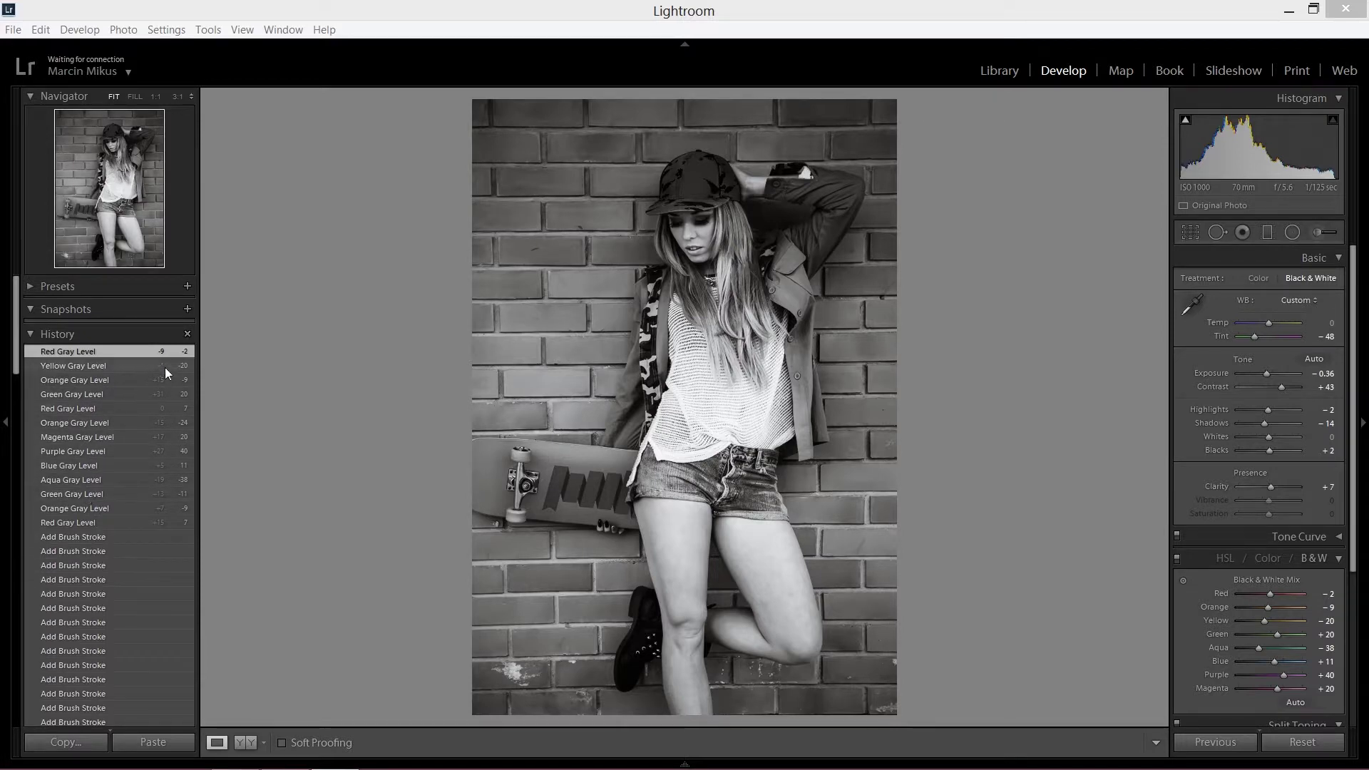
Step: Restore the photo to the "Preset: B&W Look 1" history state and reset all its develop settings
{"action": "scroll", "coordinate": [134, 427], "scroll_direction": "down", "scroll_amount": 15}
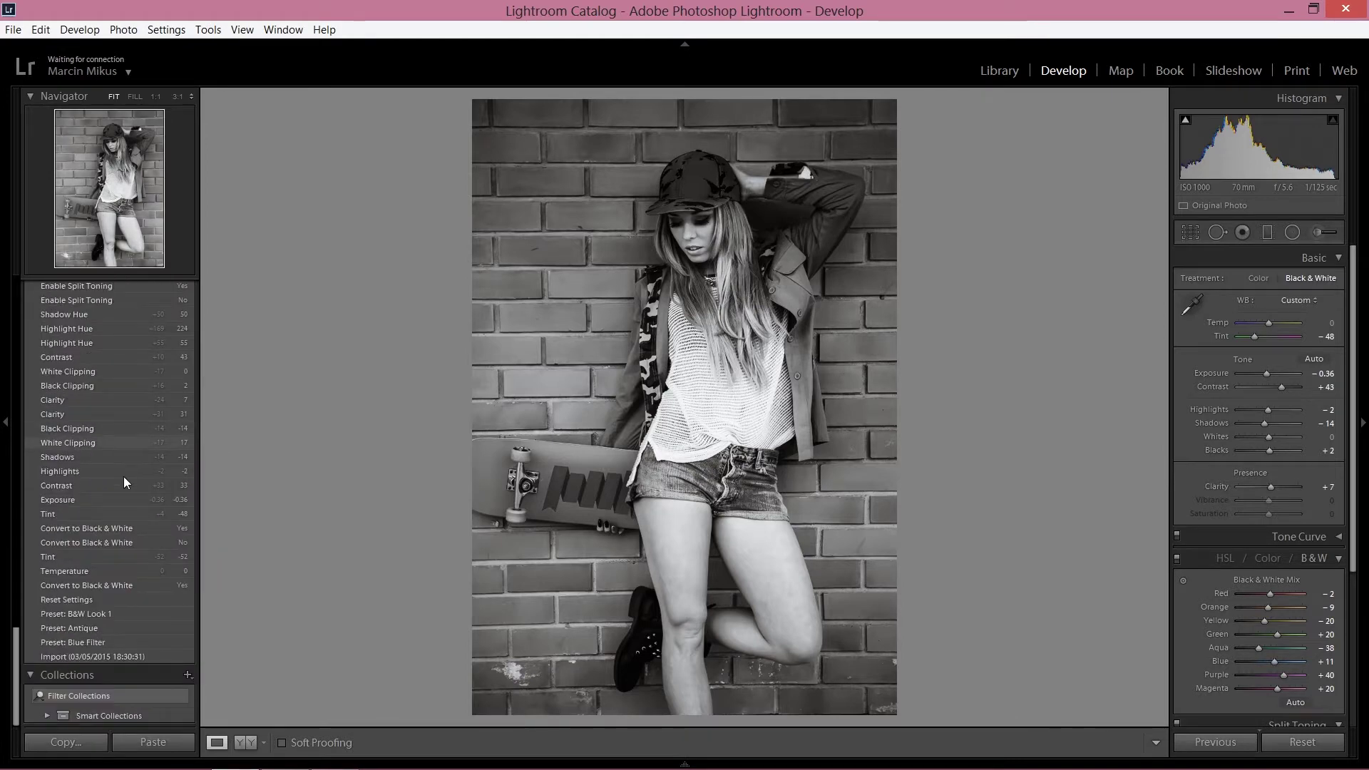
{"action": "left_click", "coordinate": [111, 612]}
{"action": "scroll", "coordinate": [111, 604], "scroll_direction": "up", "scroll_amount": 10}
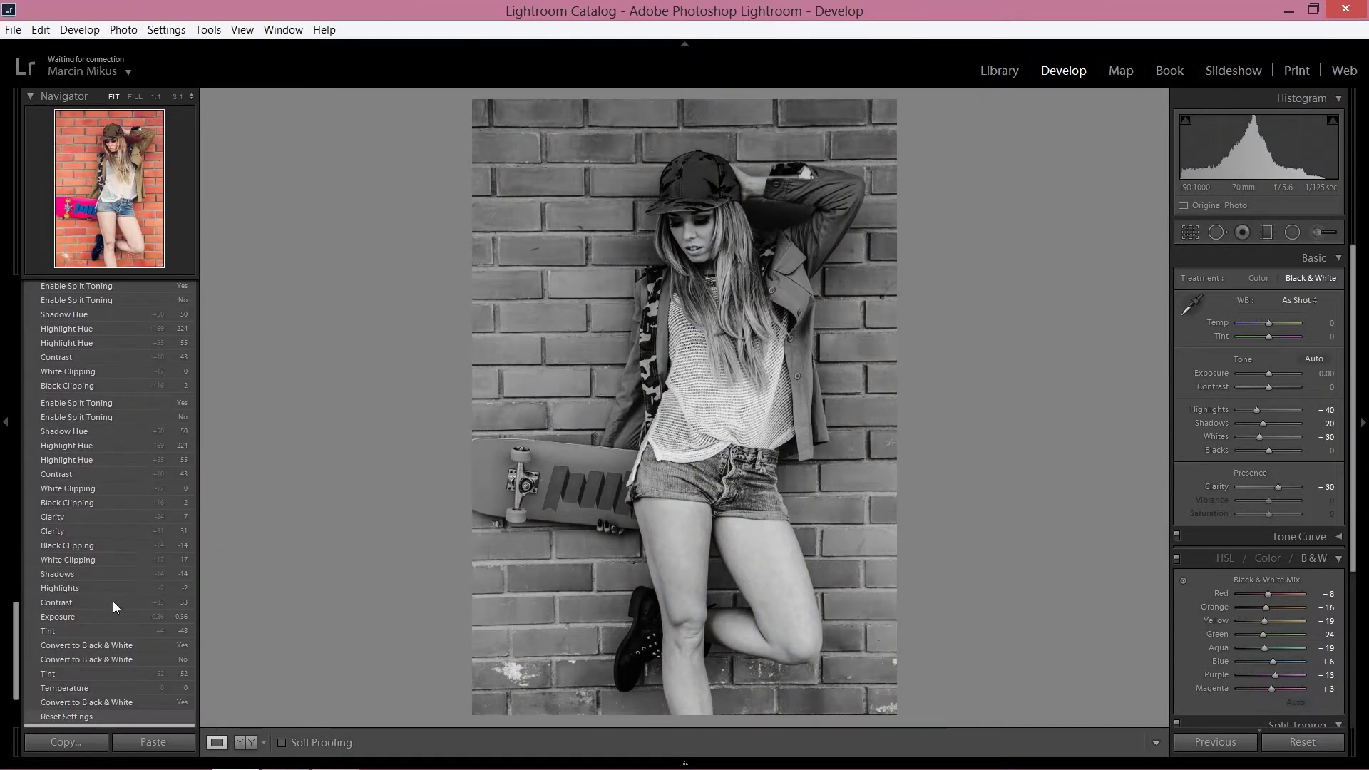
{"action": "scroll", "coordinate": [114, 596], "scroll_direction": "up", "scroll_amount": 5}
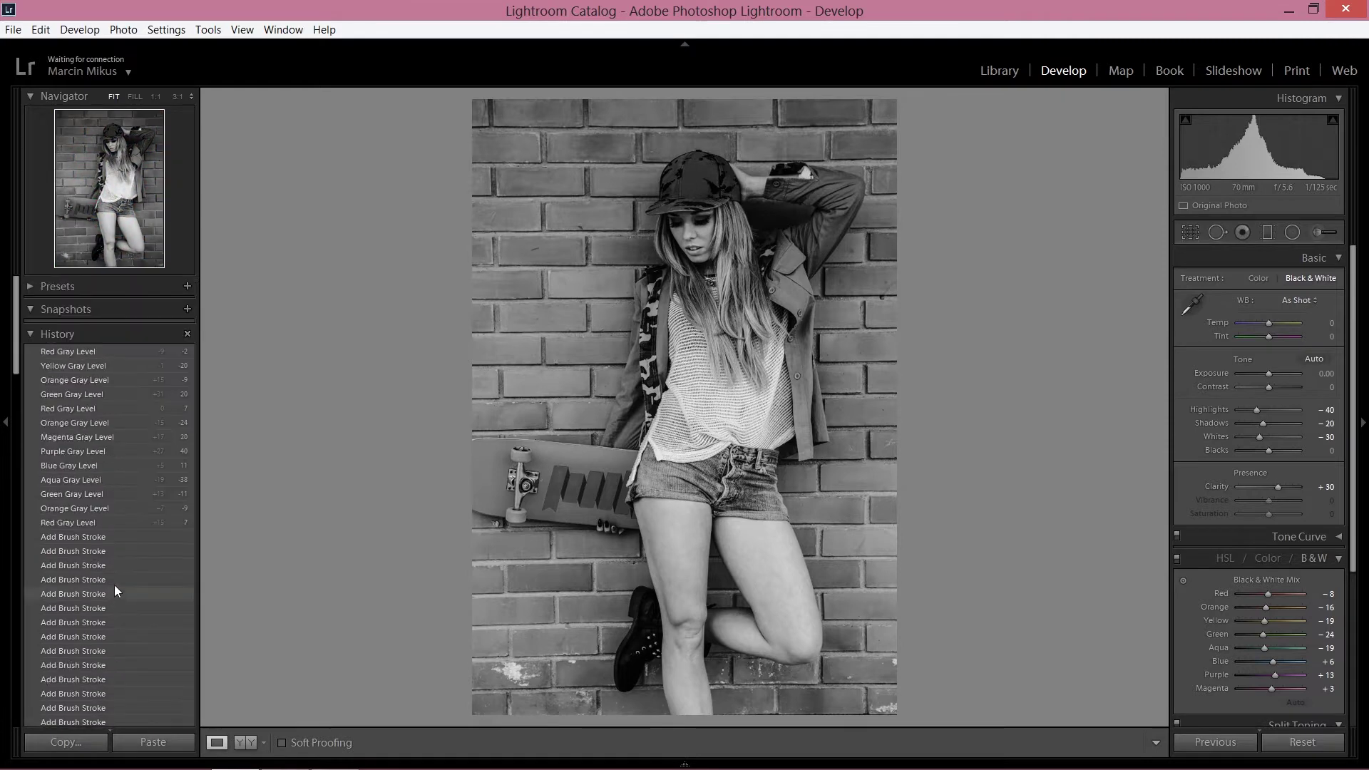
{"action": "scroll", "coordinate": [128, 513], "scroll_direction": "down", "scroll_amount": 1}
{"action": "scroll", "coordinate": [124, 512], "scroll_direction": "down", "scroll_amount": 15}
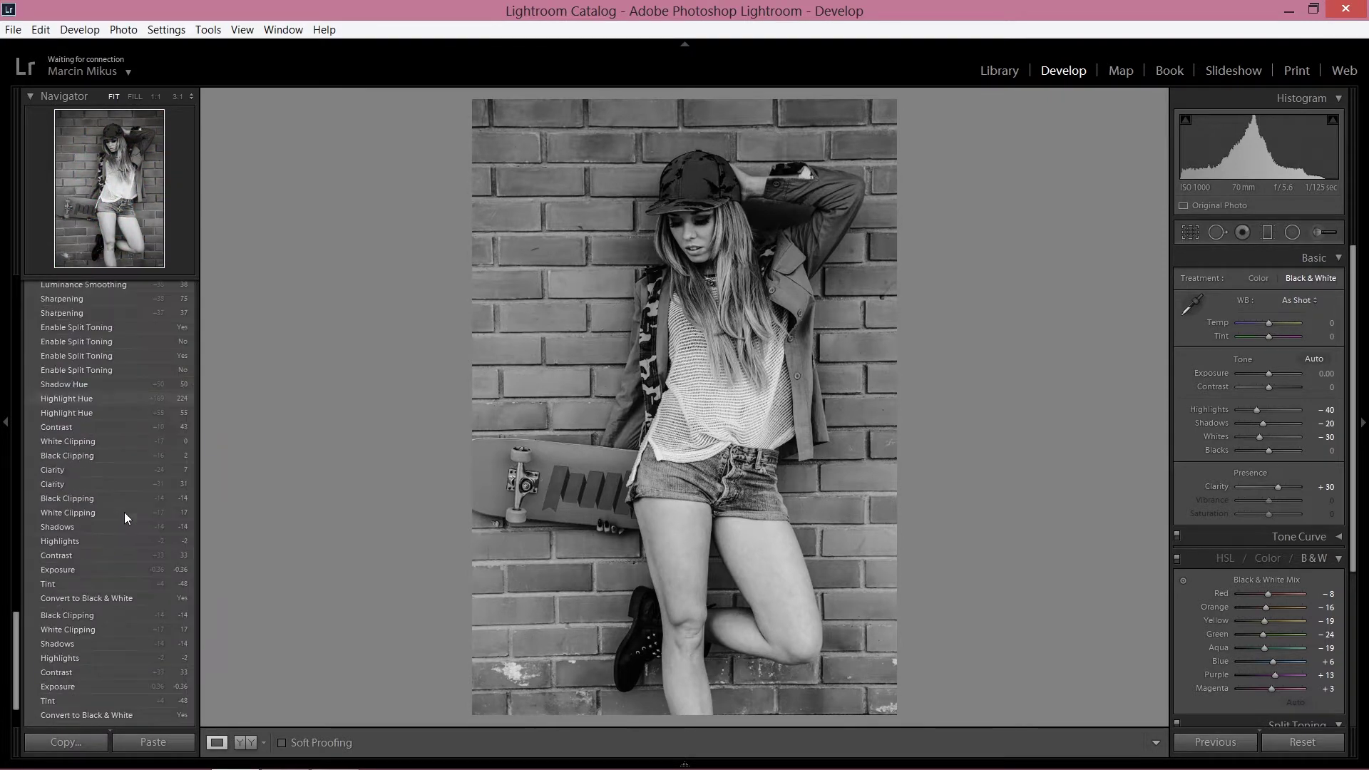
{"action": "left_click", "coordinate": [1300, 742]}
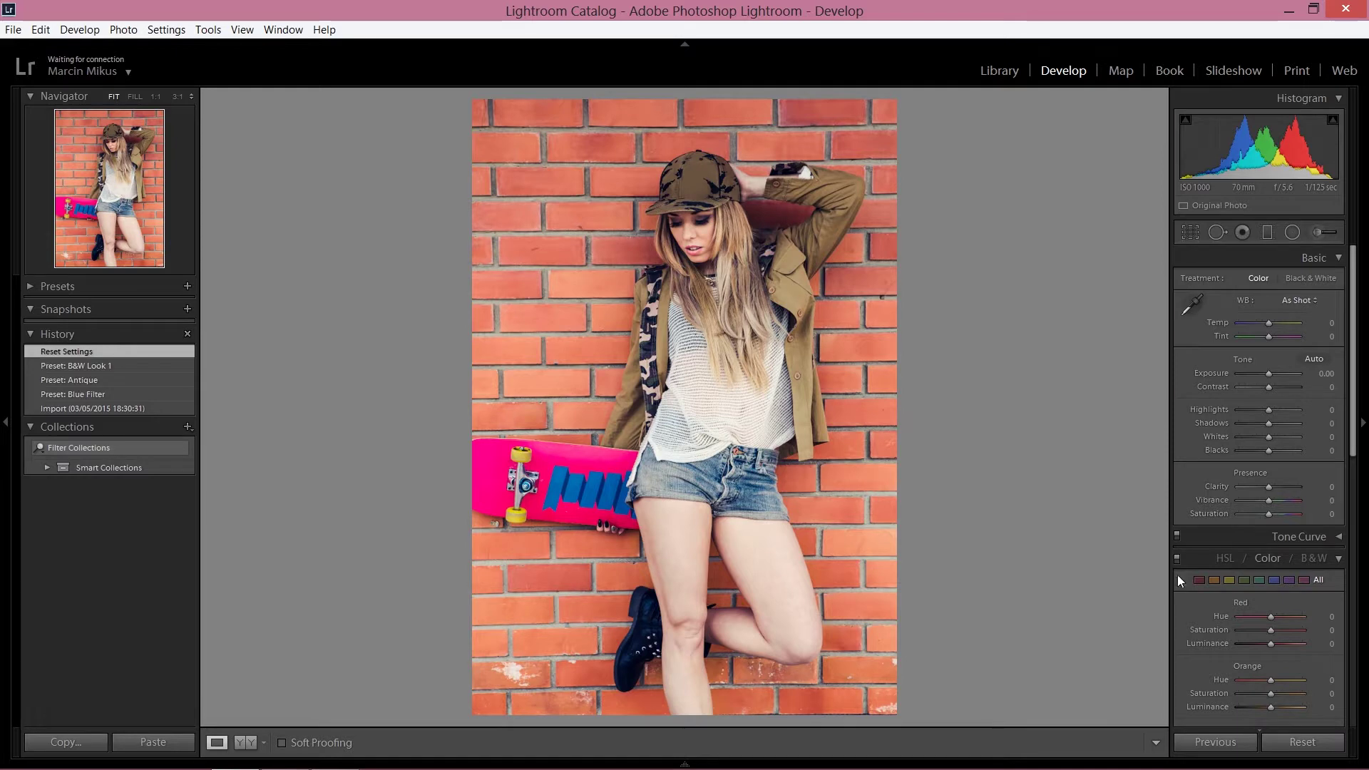
Step: Convert the photo to black and white, comparing it with the color treatment, and clear the edit history
{"action": "left_click", "coordinate": [1311, 558]}
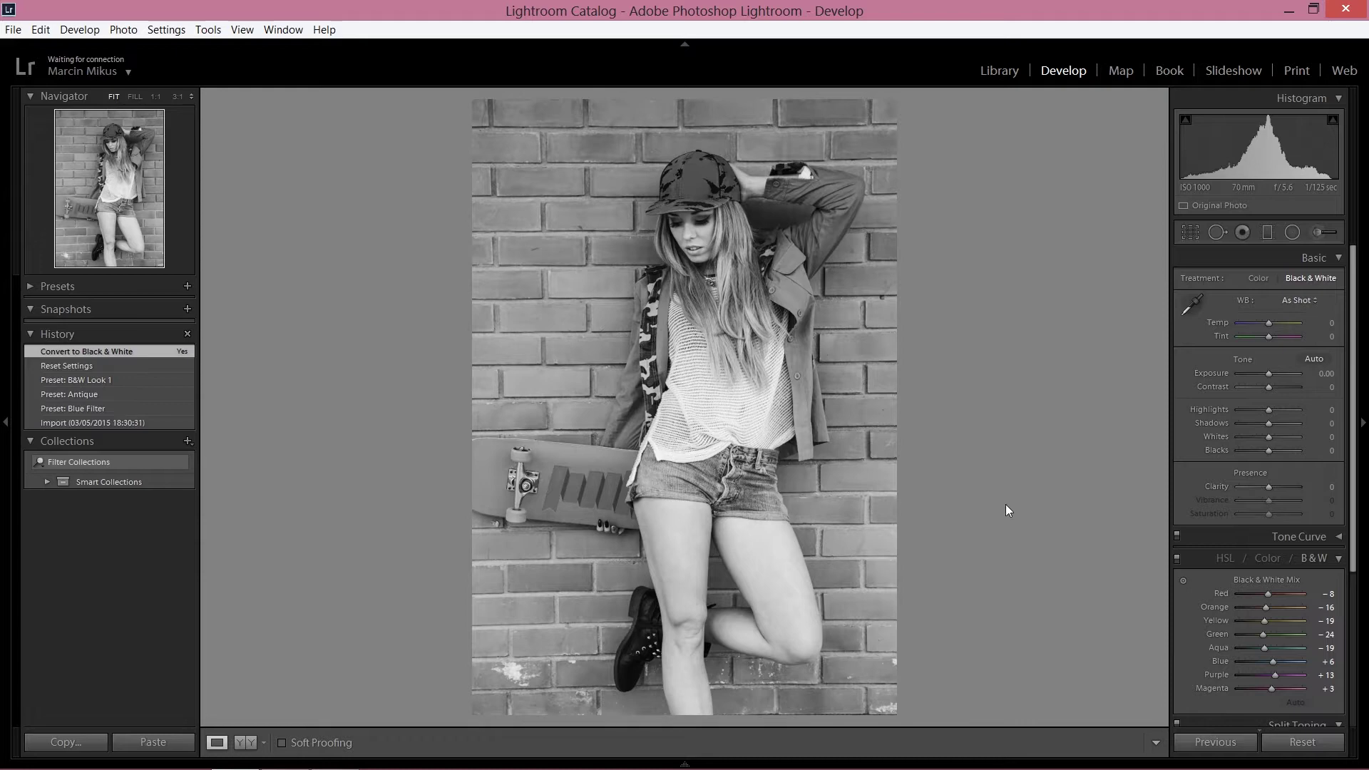
{"action": "left_click", "coordinate": [1275, 556]}
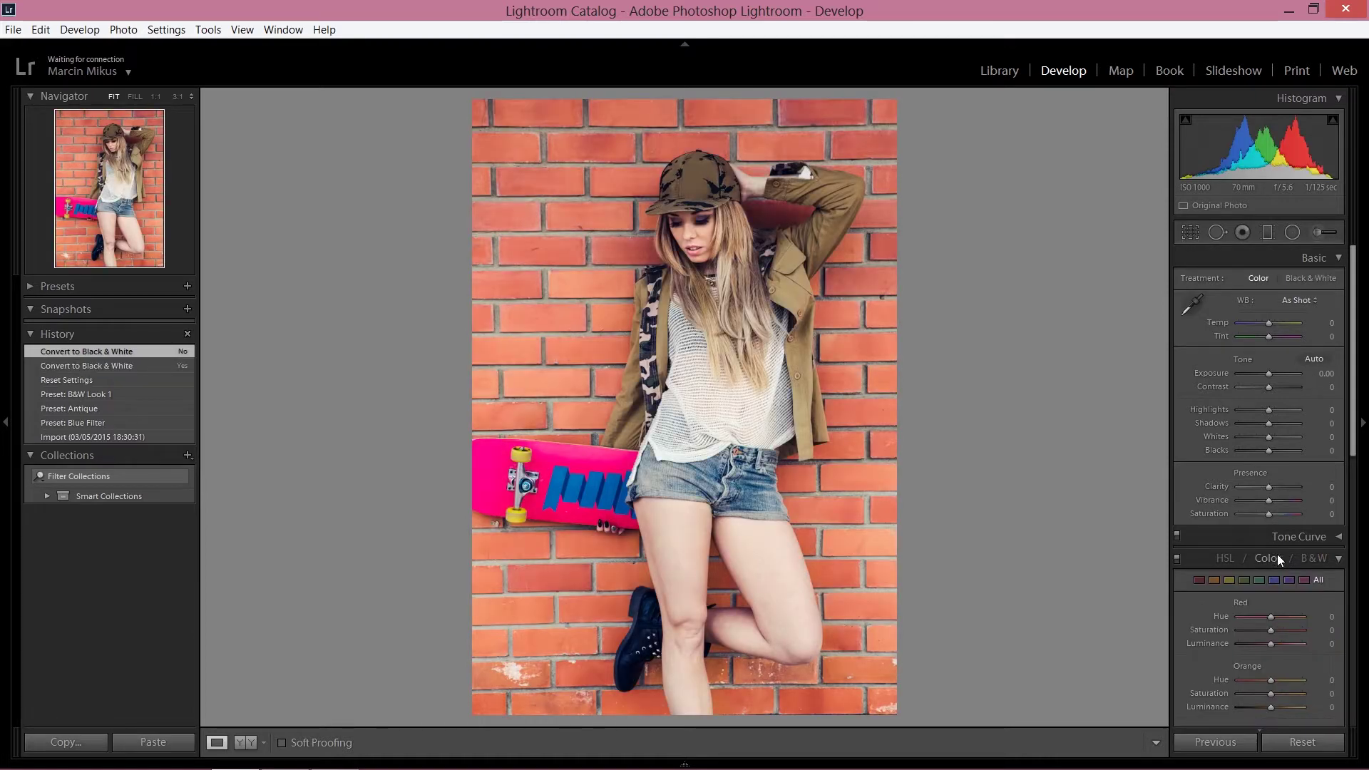
{"action": "left_click", "coordinate": [1305, 557]}
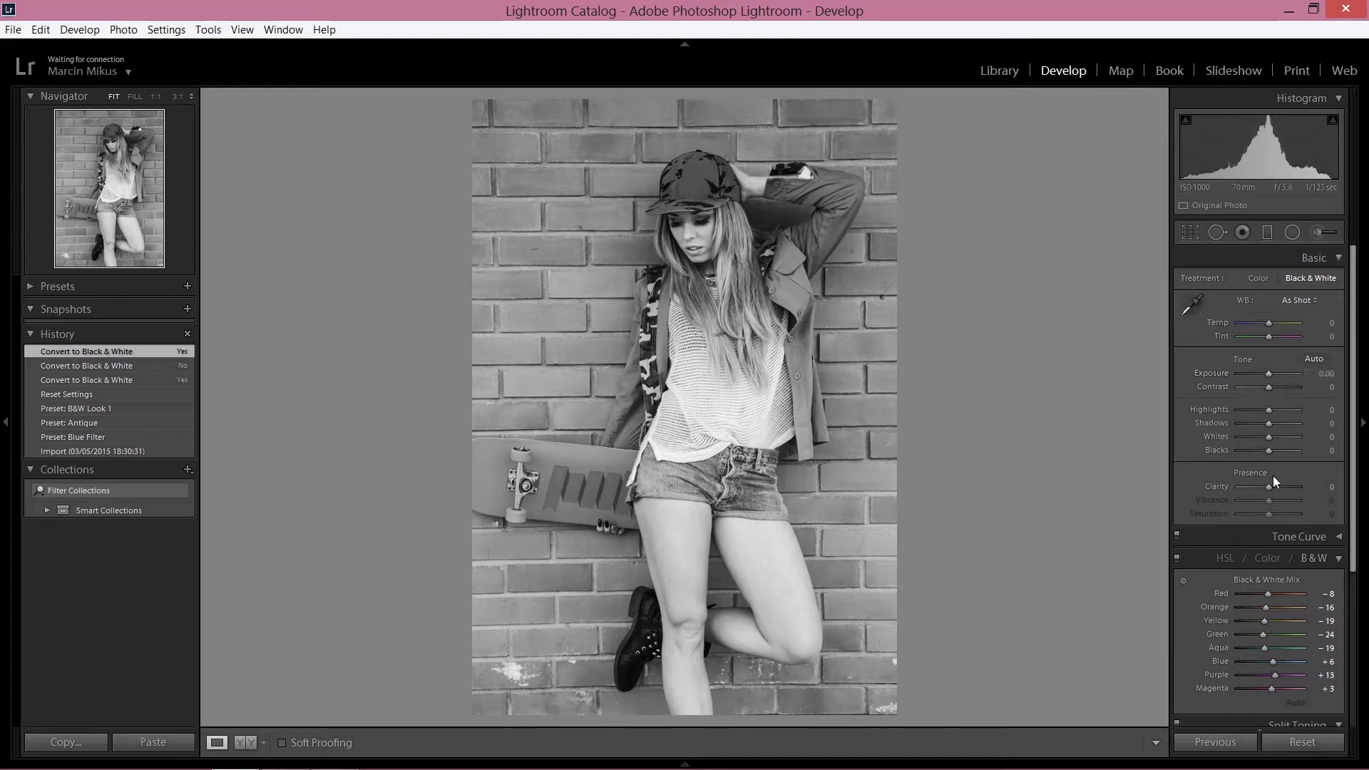
{"action": "left_click", "coordinate": [186, 334]}
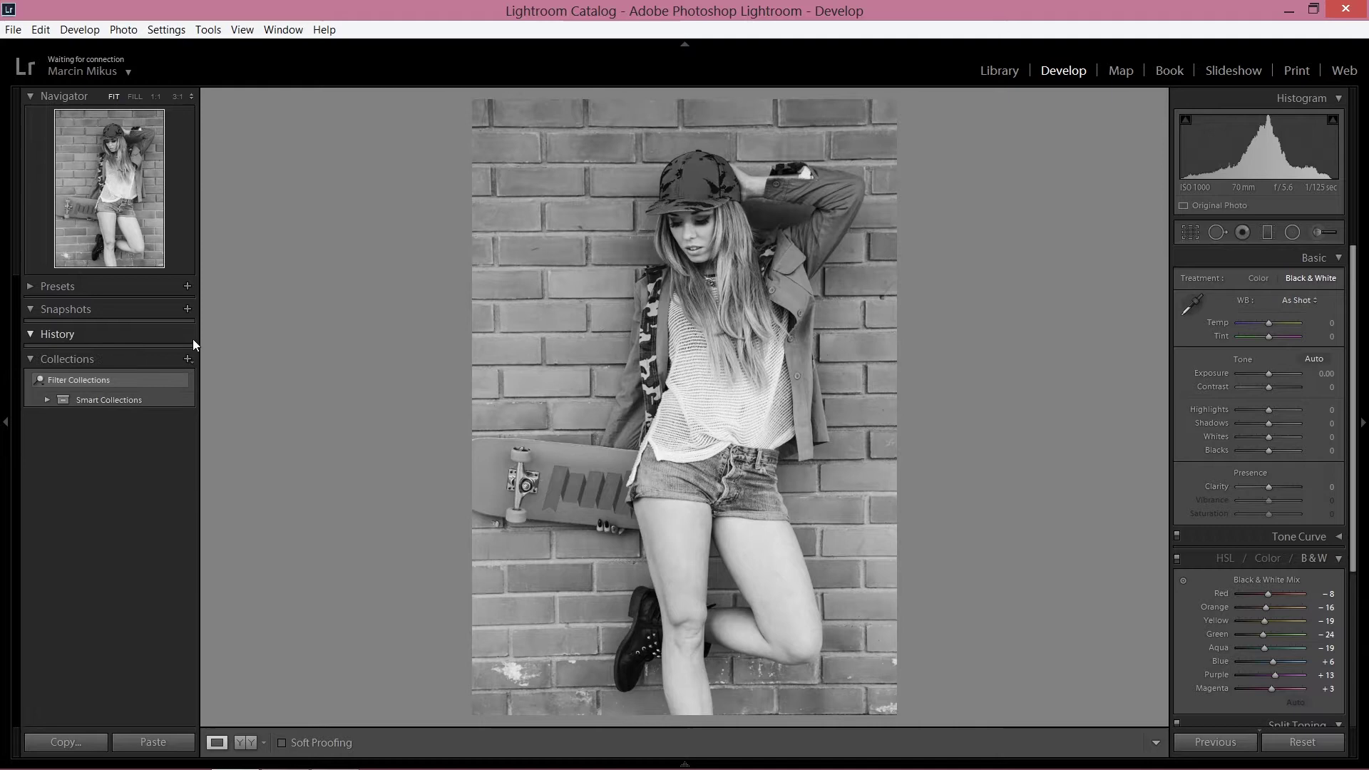
Step: Switch the photo to the color treatment and back to black and white
{"action": "left_click", "coordinate": [1326, 561]}
{"action": "left_click", "coordinate": [1280, 559]}
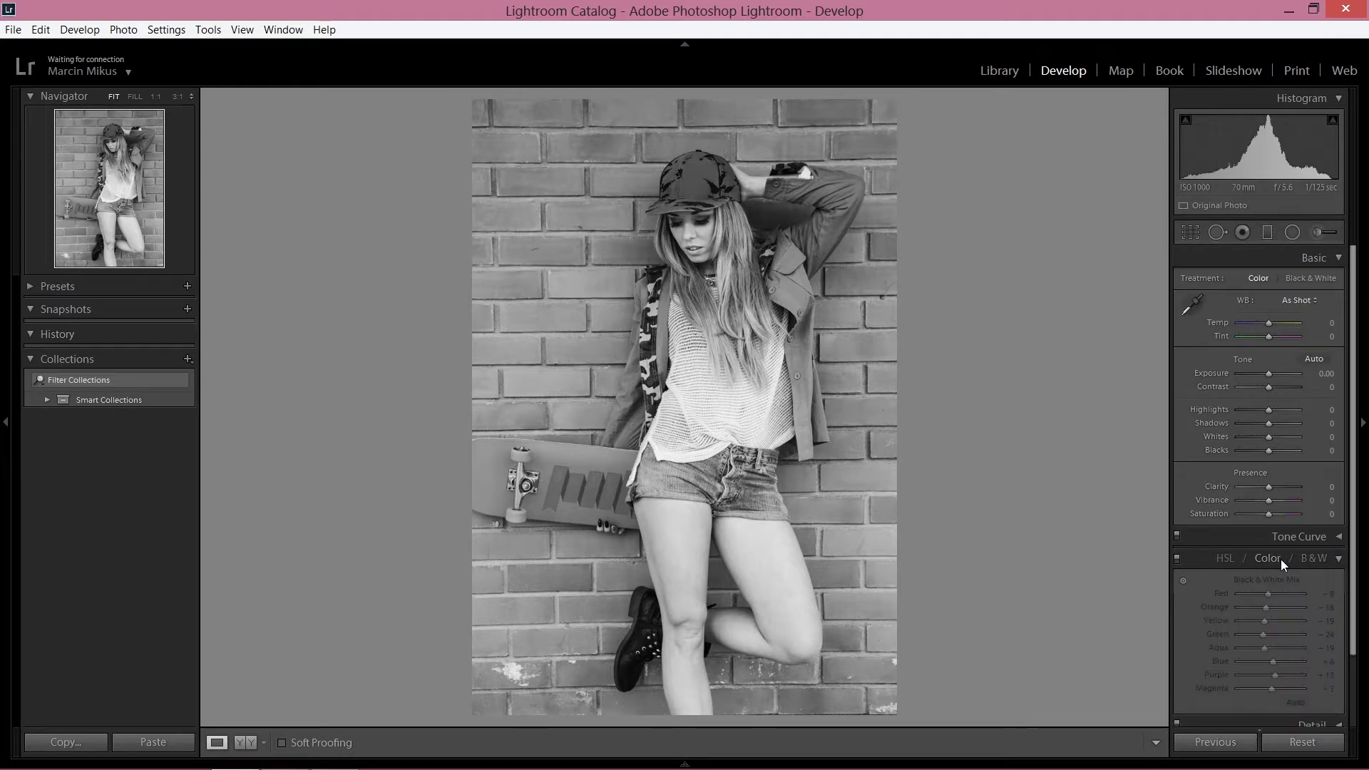
{"action": "left_click", "coordinate": [1324, 561]}
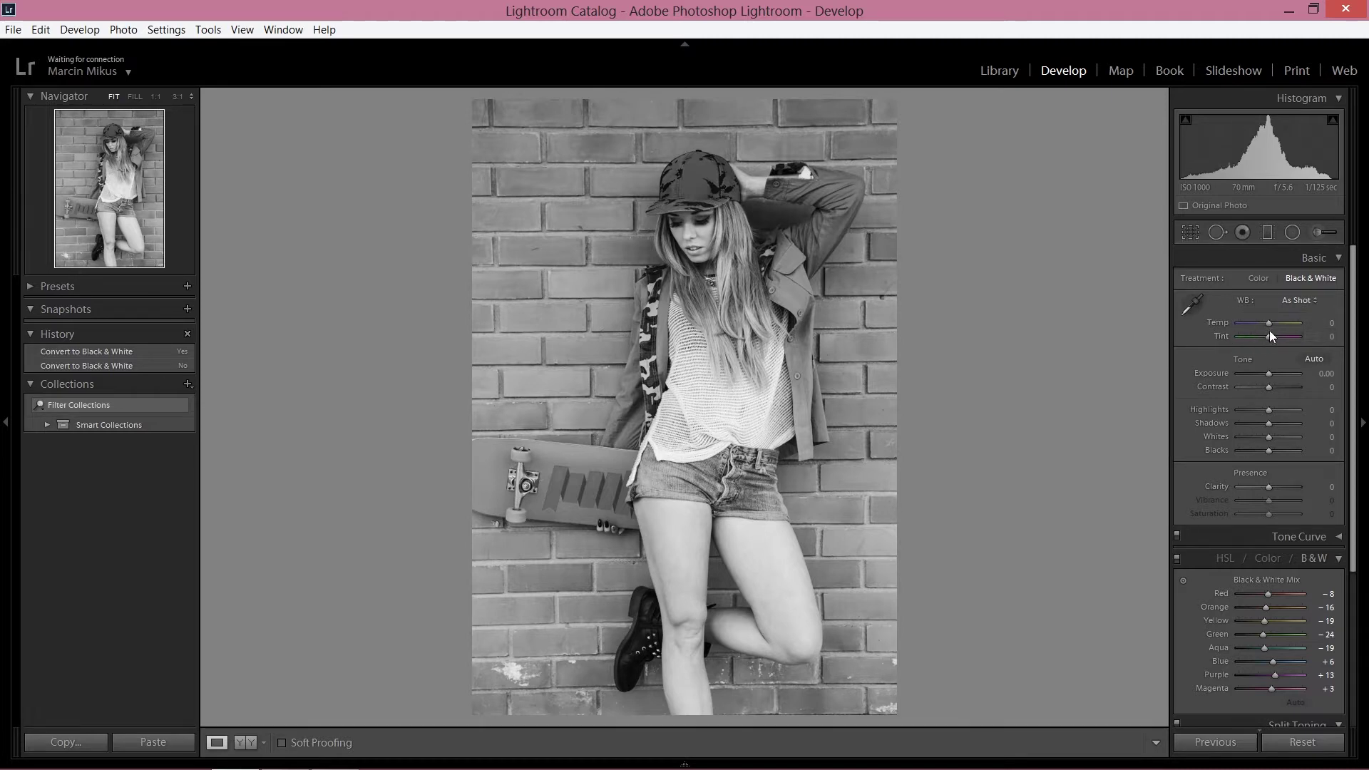
Step: Set the basic adjustments to Temp 0, Tint -29, Exposure -0.60 and Contrast +17
{"action": "mouse_move", "coordinate": [1269, 324]}
{"action": "left_mouse_down"}
{"action": "mouse_move", "coordinate": [1281, 321]}
{"action": "mouse_move", "coordinate": [1248, 327]}
{"action": "mouse_move", "coordinate": [1270, 324]}
{"action": "left_mouse_up"}
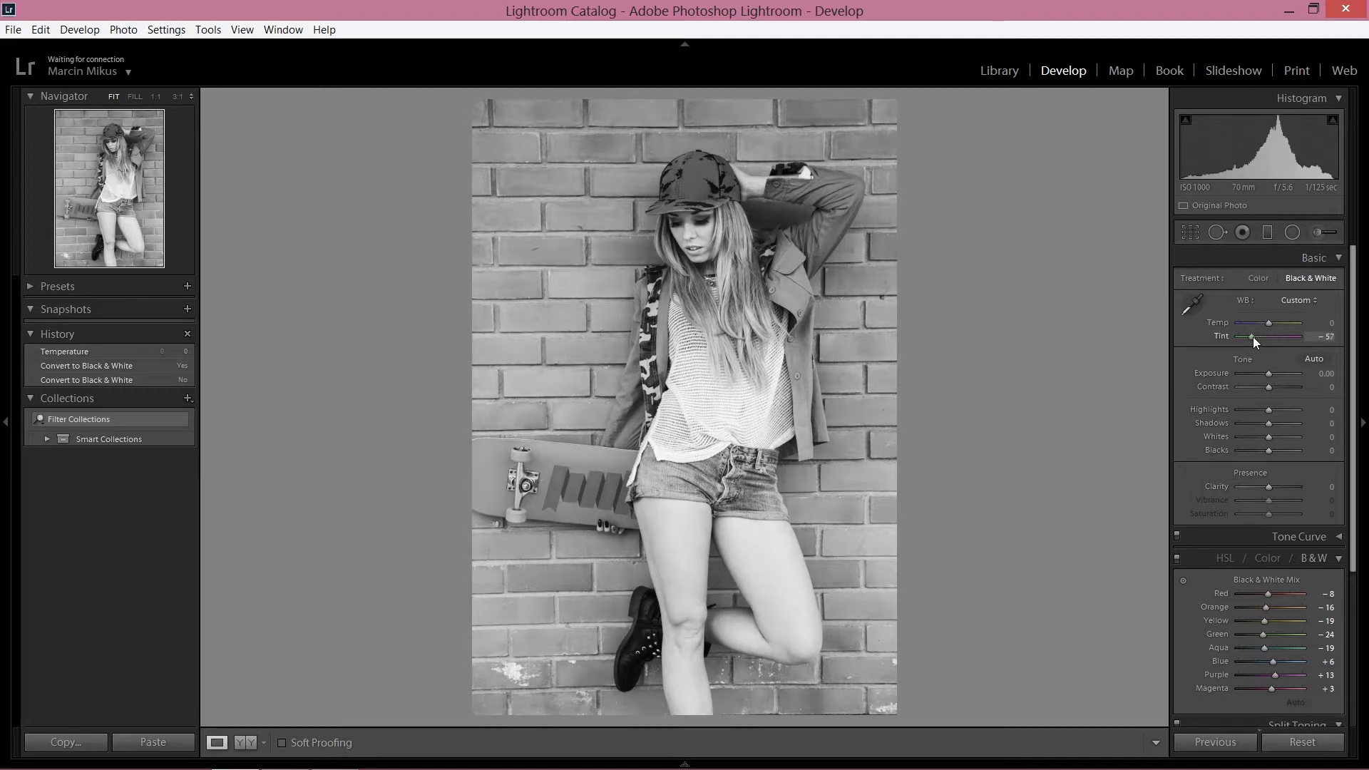
{"action": "mouse_move", "coordinate": [1263, 336]}
{"action": "left_mouse_down"}
{"action": "mouse_move", "coordinate": [1242, 344]}
{"action": "mouse_move", "coordinate": [1279, 336]}
{"action": "mouse_move", "coordinate": [1260, 338]}
{"action": "left_mouse_up"}
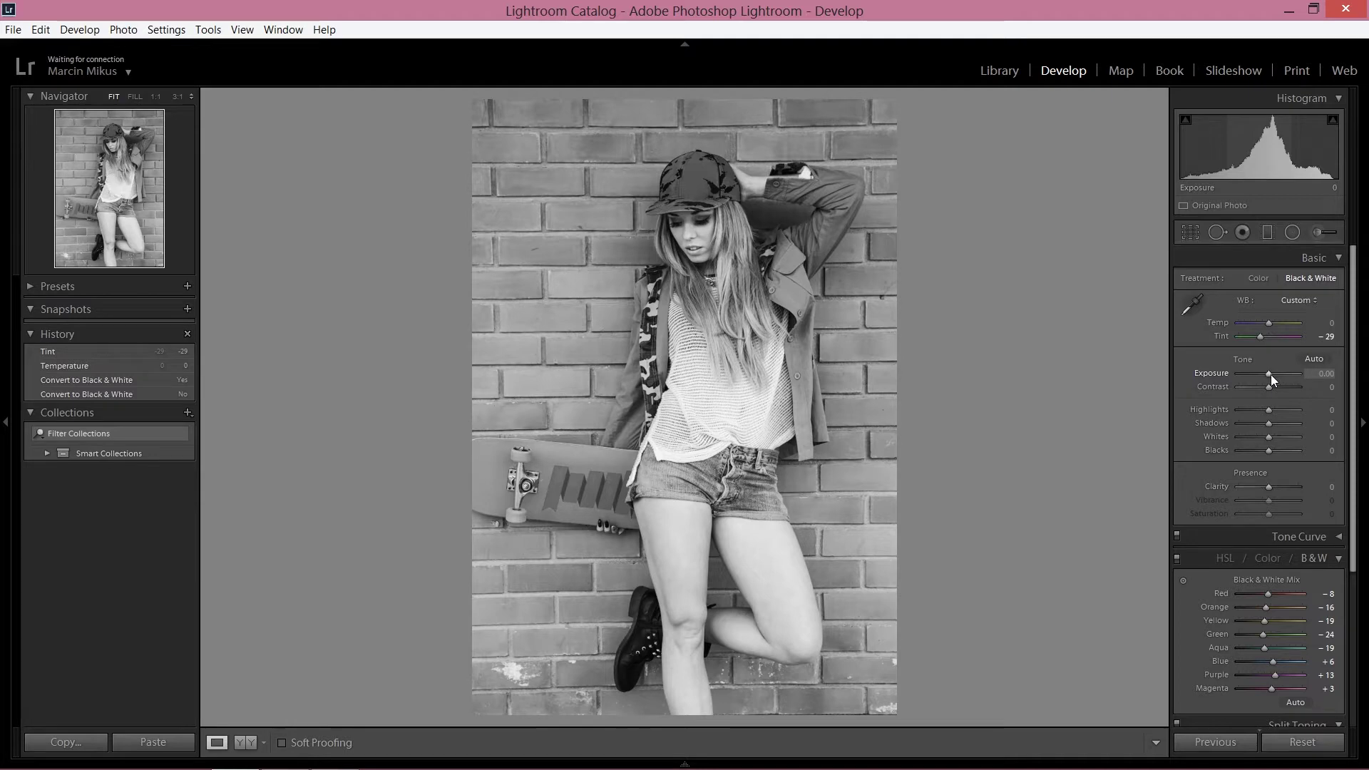
{"action": "left_click_drag", "start_coordinate": [1271, 375], "coordinate": [1266, 372]}
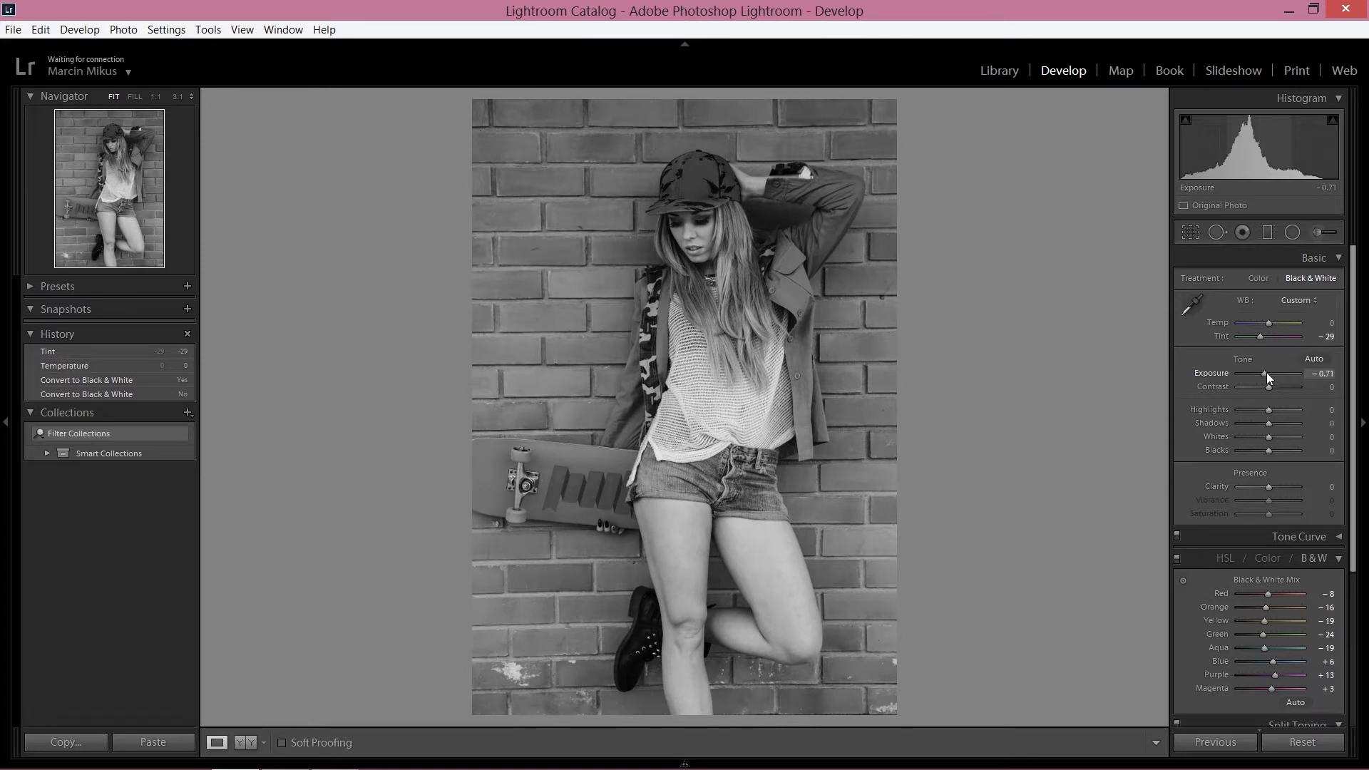
{"action": "left_click_drag", "start_coordinate": [1266, 372], "coordinate": [1275, 388]}
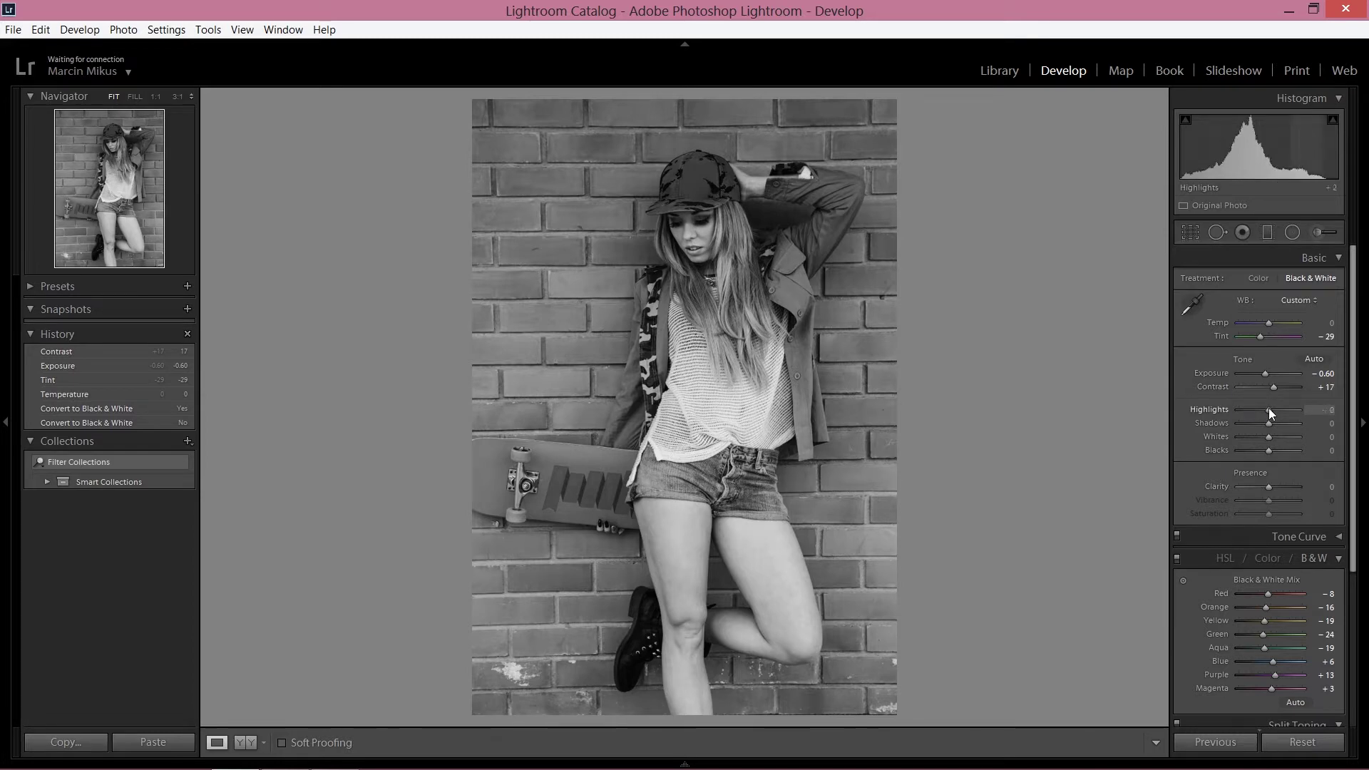
Step: Try darker and brighter highlights on the photo and settle on a Highlights value of +5
{"action": "left_click_drag", "start_coordinate": [1266, 409], "coordinate": [1264, 409]}
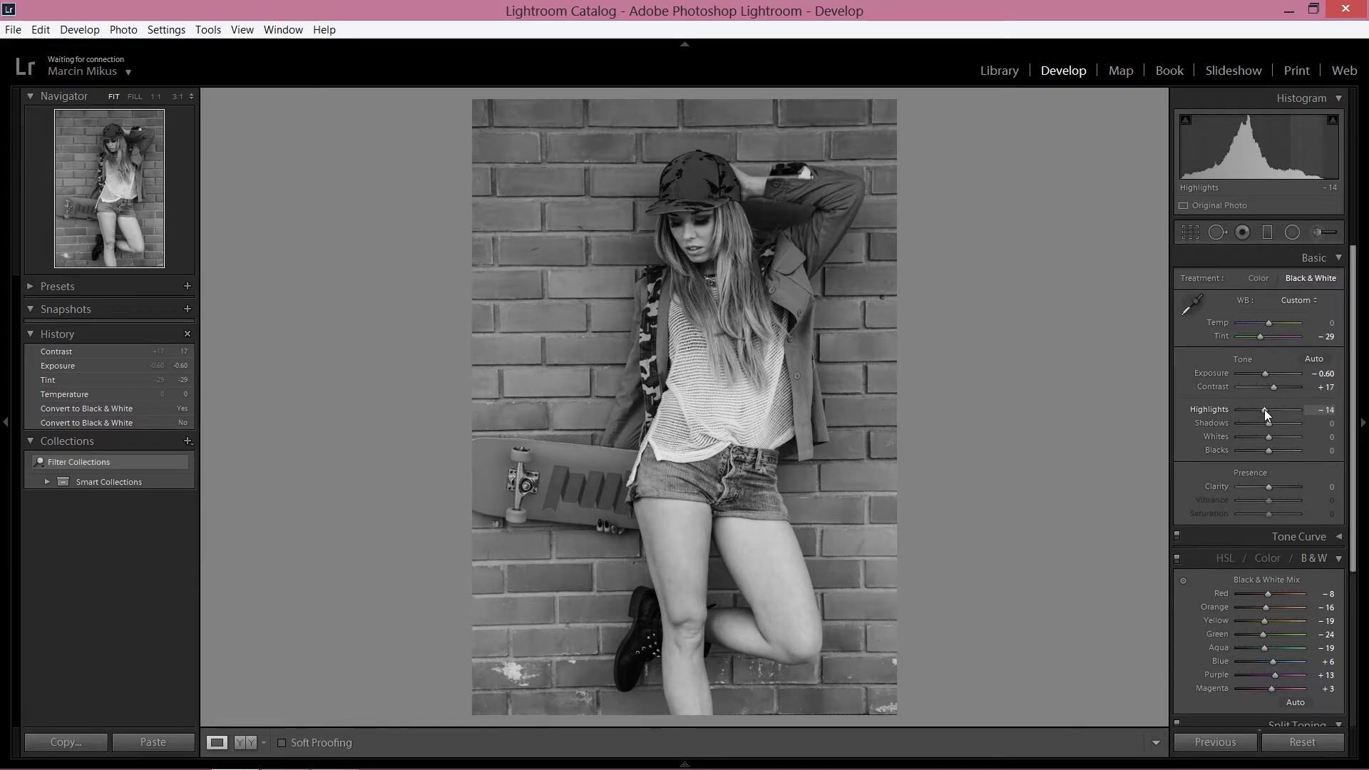
{"action": "left_click_drag", "start_coordinate": [1264, 410], "coordinate": [1264, 409]}
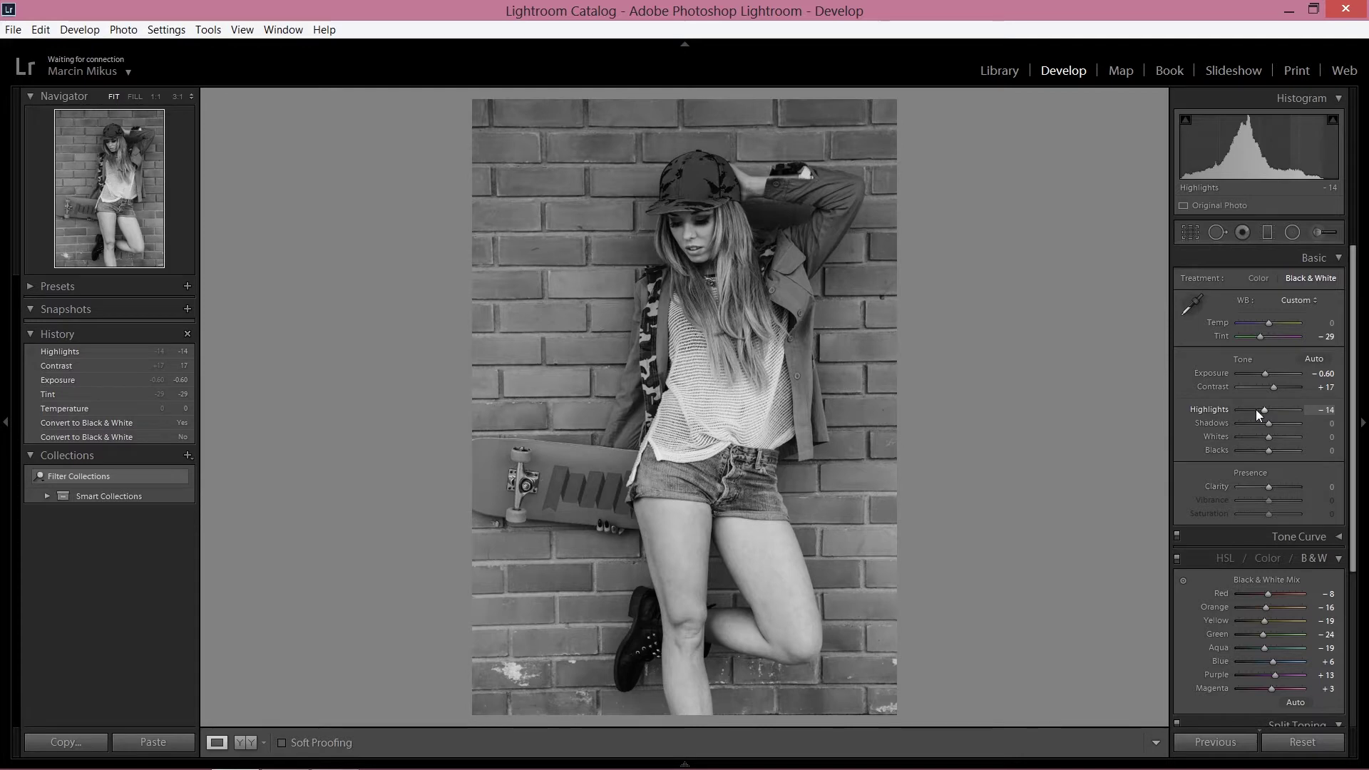
{"action": "left_click_drag", "start_coordinate": [1264, 409], "coordinate": [1273, 408]}
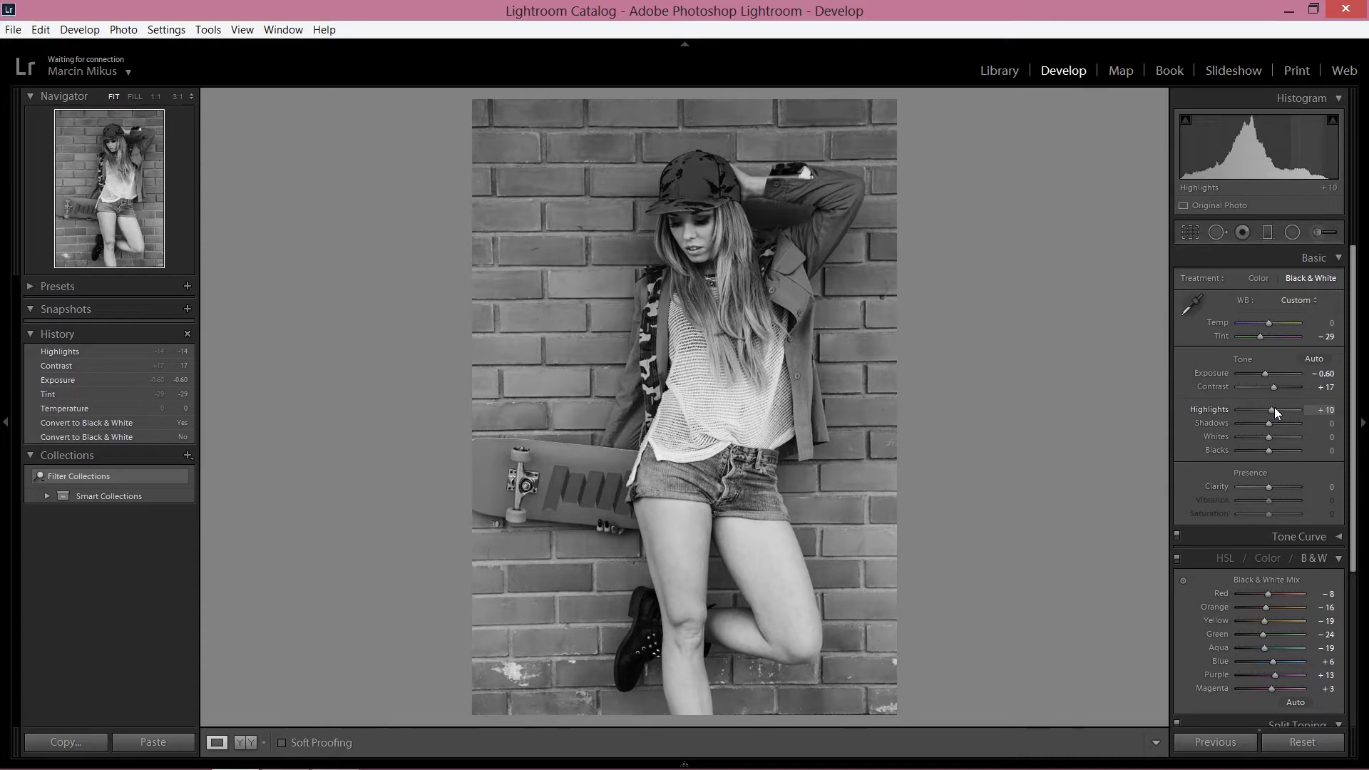
{"action": "double_click", "coordinate": [1272, 408]}
{"action": "left_click_drag", "start_coordinate": [1272, 409], "coordinate": [1272, 409]}
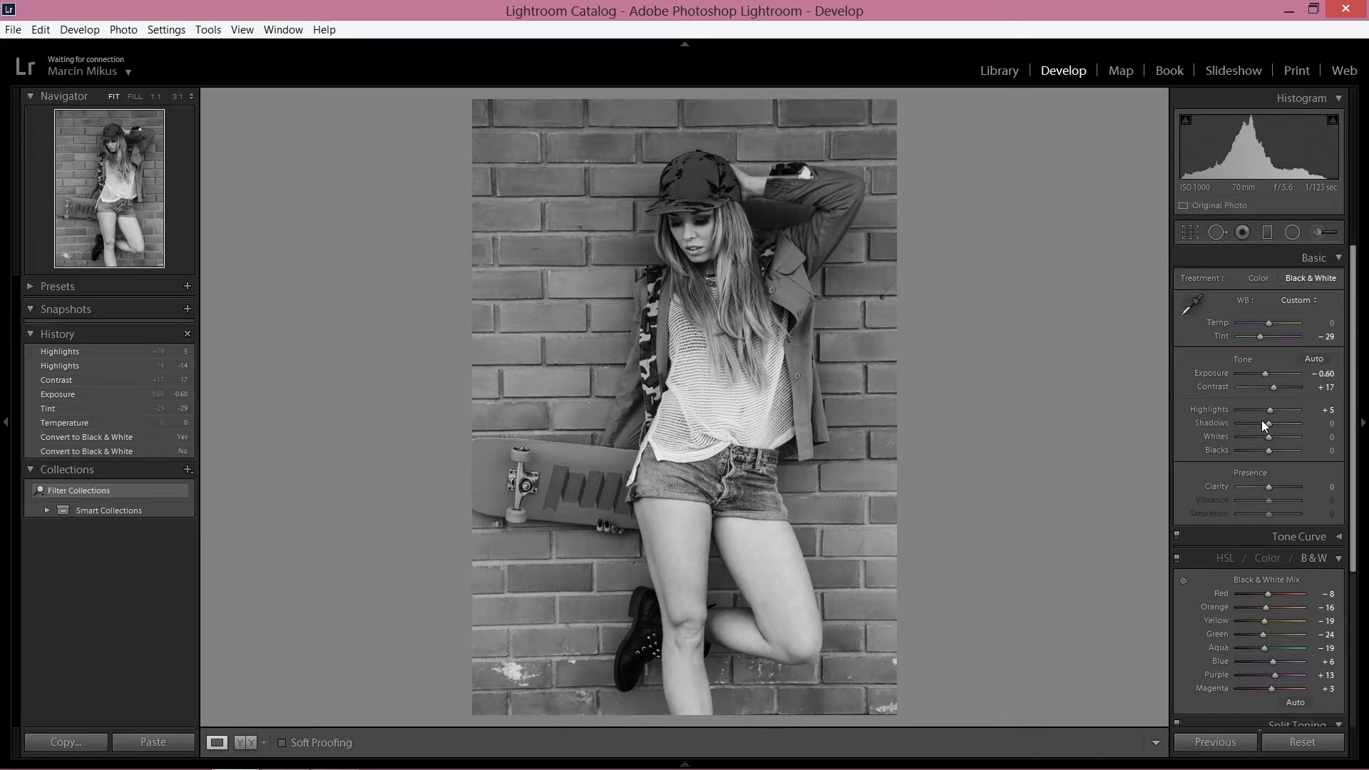
Step: Set Shadows to -19, Whites to +17 and Clarity to +12, and collapse the Basic adjustments
{"action": "left_click_drag", "start_coordinate": [1266, 424], "coordinate": [1272, 444]}
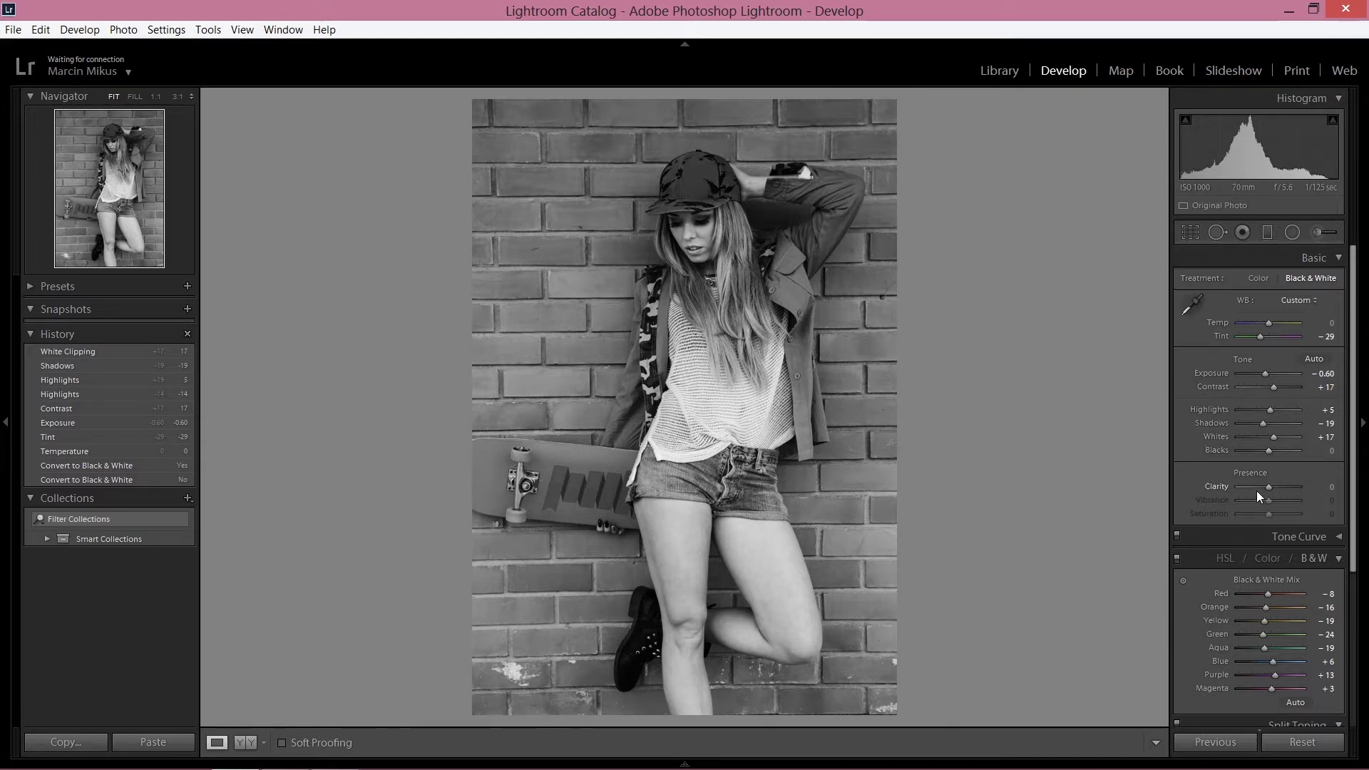
{"action": "left_click_drag", "start_coordinate": [1266, 485], "coordinate": [1271, 487]}
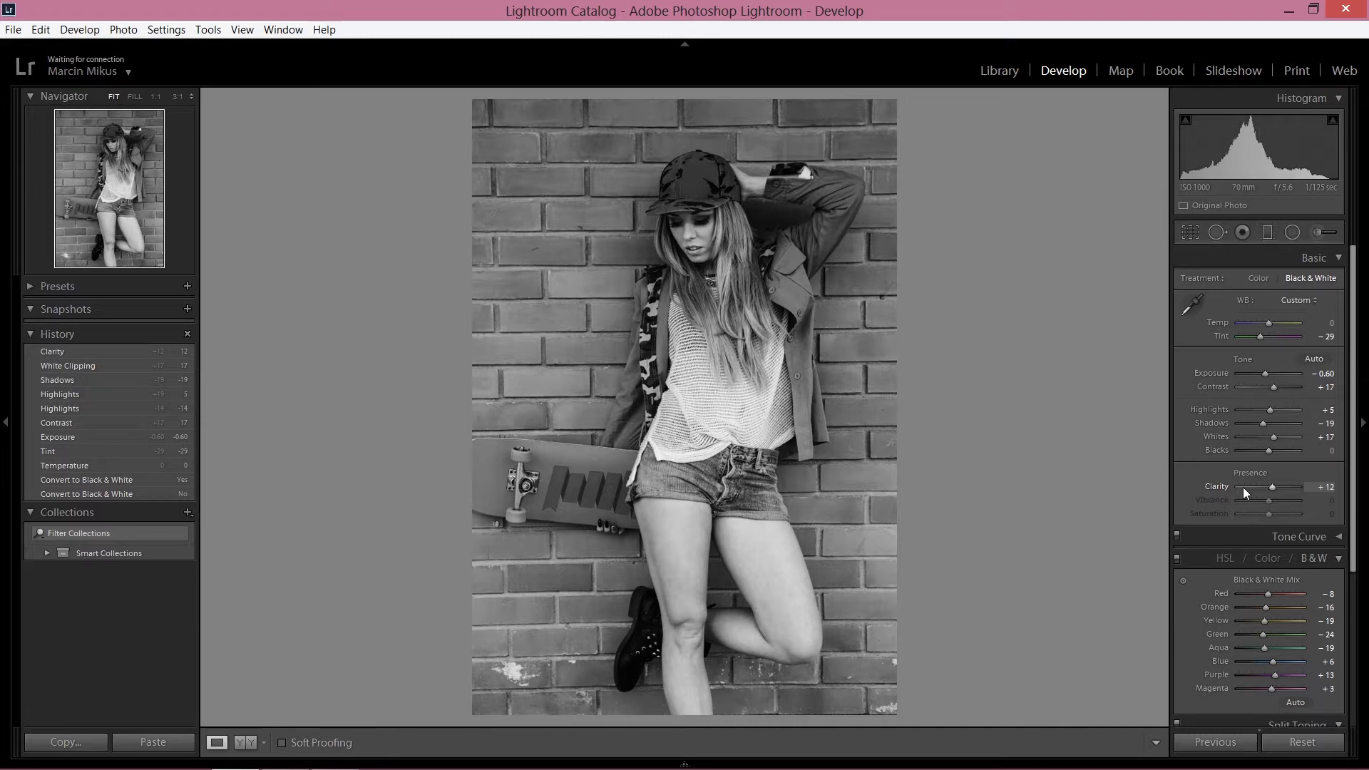
{"action": "left_click", "coordinate": [1337, 258]}
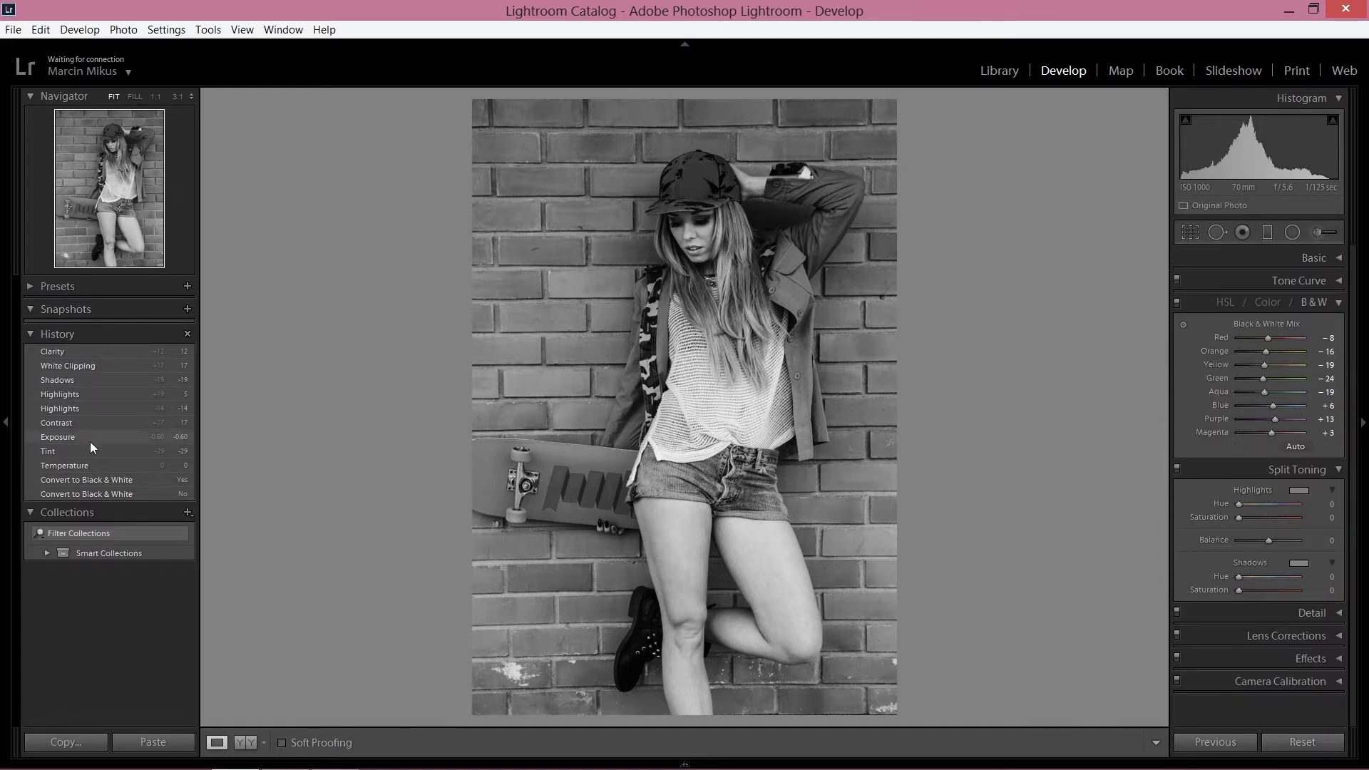
Step: Compare the initial black-and-white conversion with the latest Clarity state in the edit history
{"action": "left_click", "coordinate": [112, 479]}
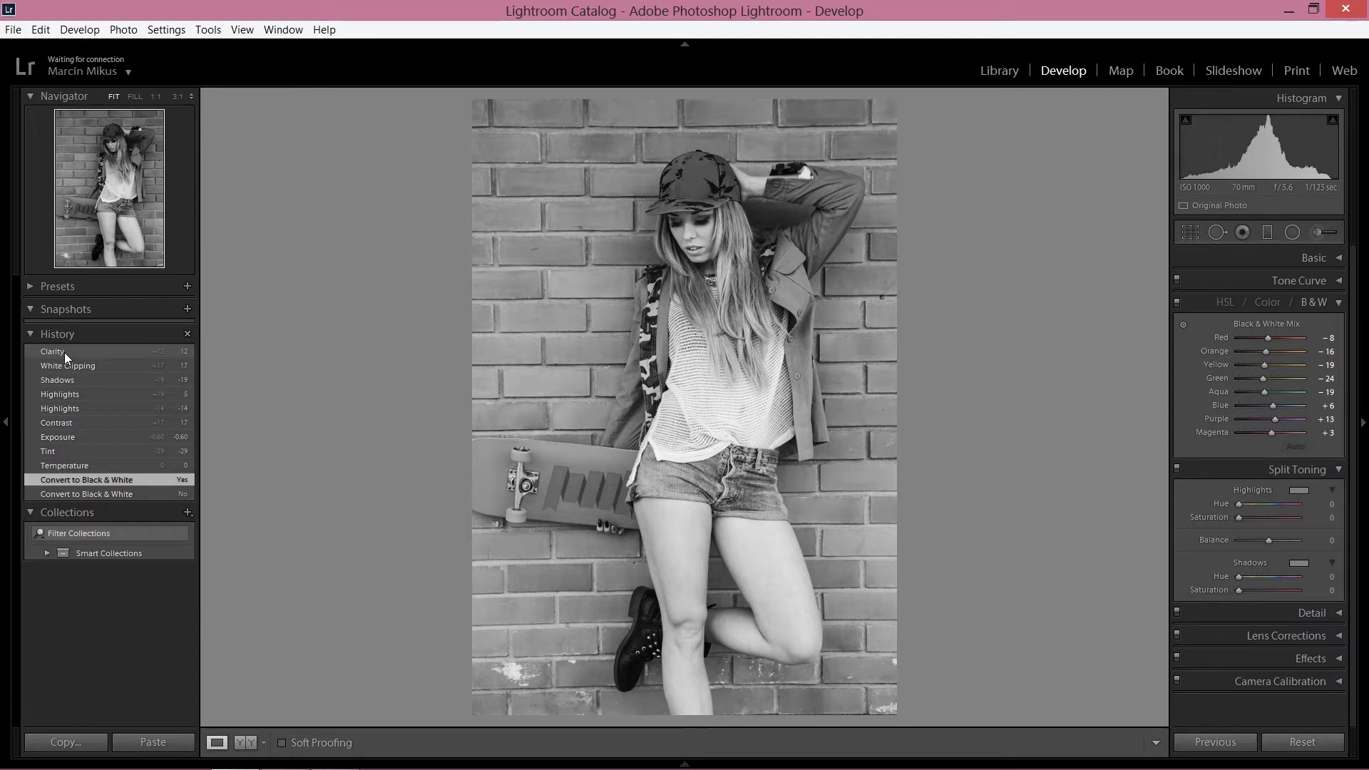
{"action": "left_click", "coordinate": [64, 352]}
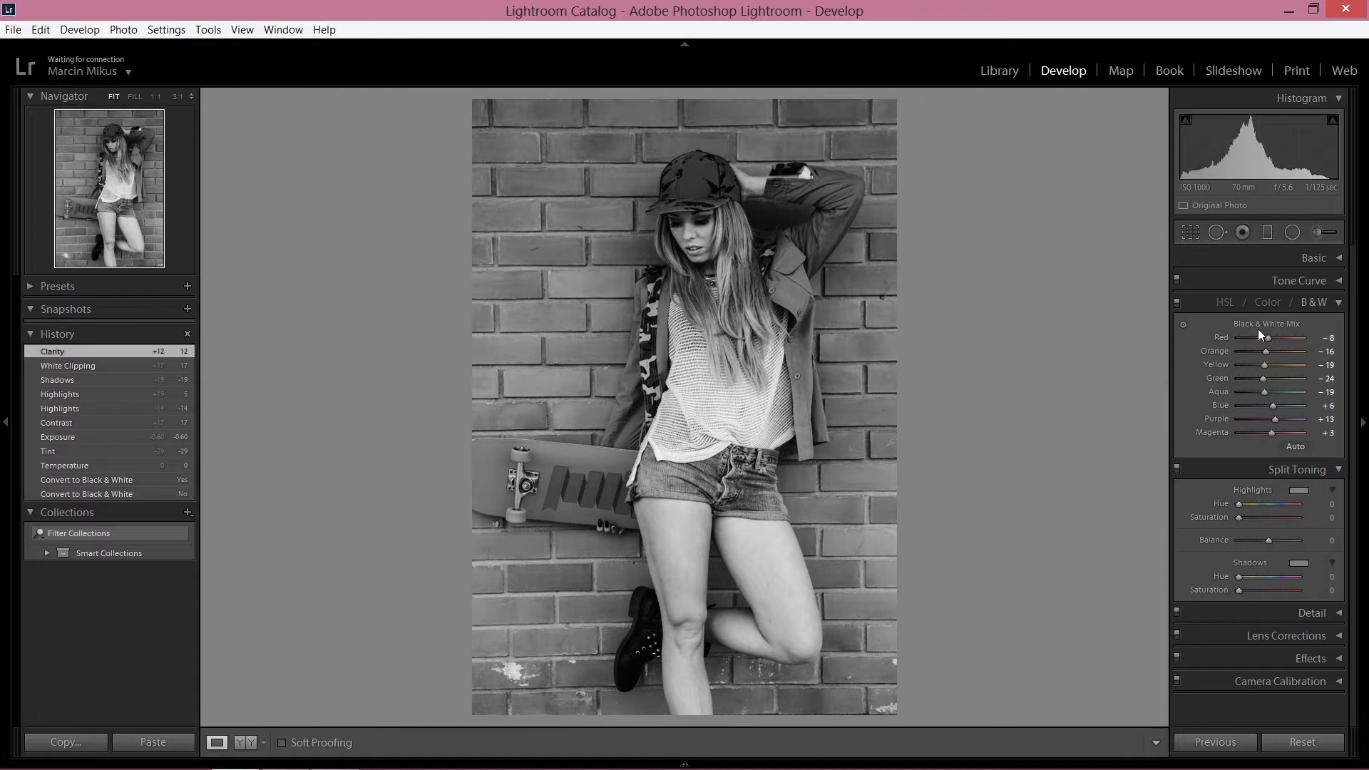
Step: Set Red to -9 in the Black & White Mix, and test darker and brighter Orange values before settling on -22
{"action": "mouse_move", "coordinate": [1268, 336]}
{"action": "left_mouse_down"}
{"action": "mouse_move", "coordinate": [1280, 336]}
{"action": "mouse_move", "coordinate": [1269, 340]}
{"action": "left_mouse_up"}
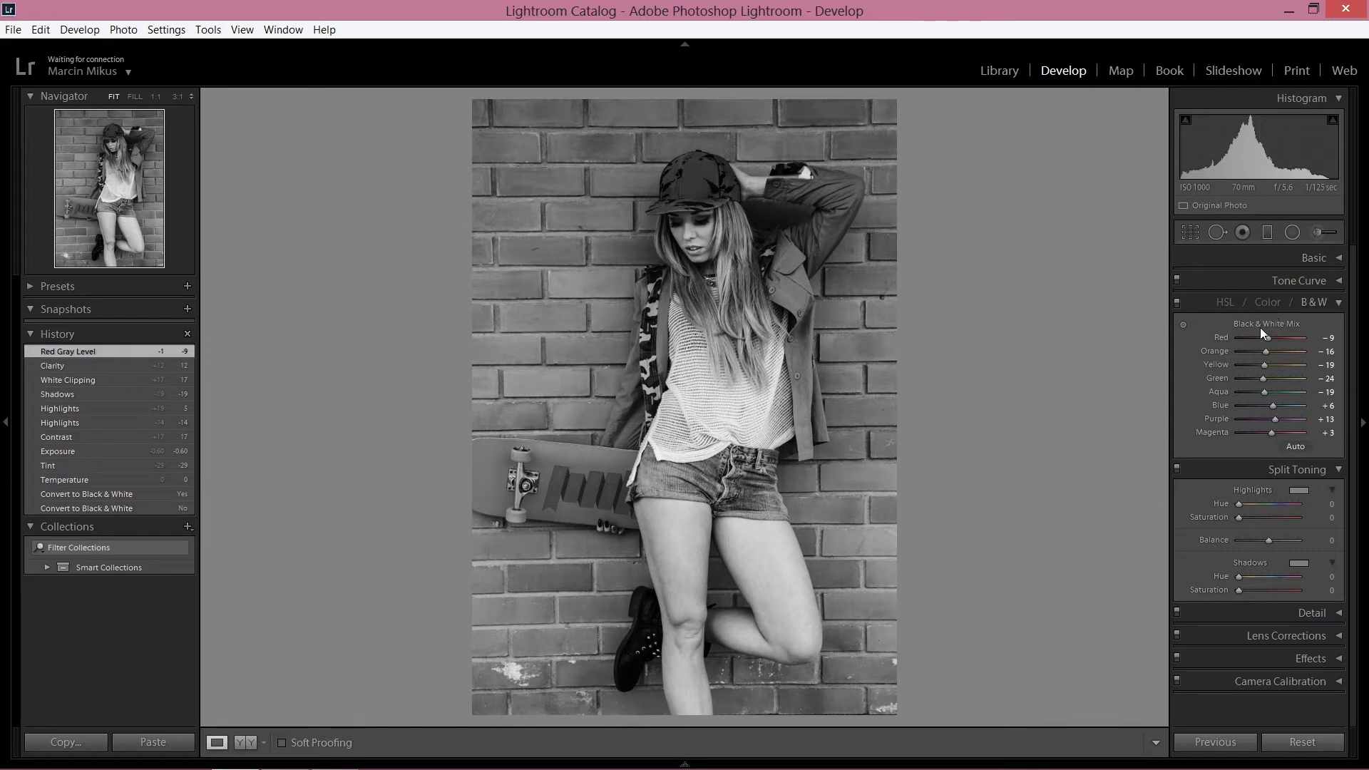
{"action": "left_click_drag", "start_coordinate": [1268, 353], "coordinate": [1262, 356]}
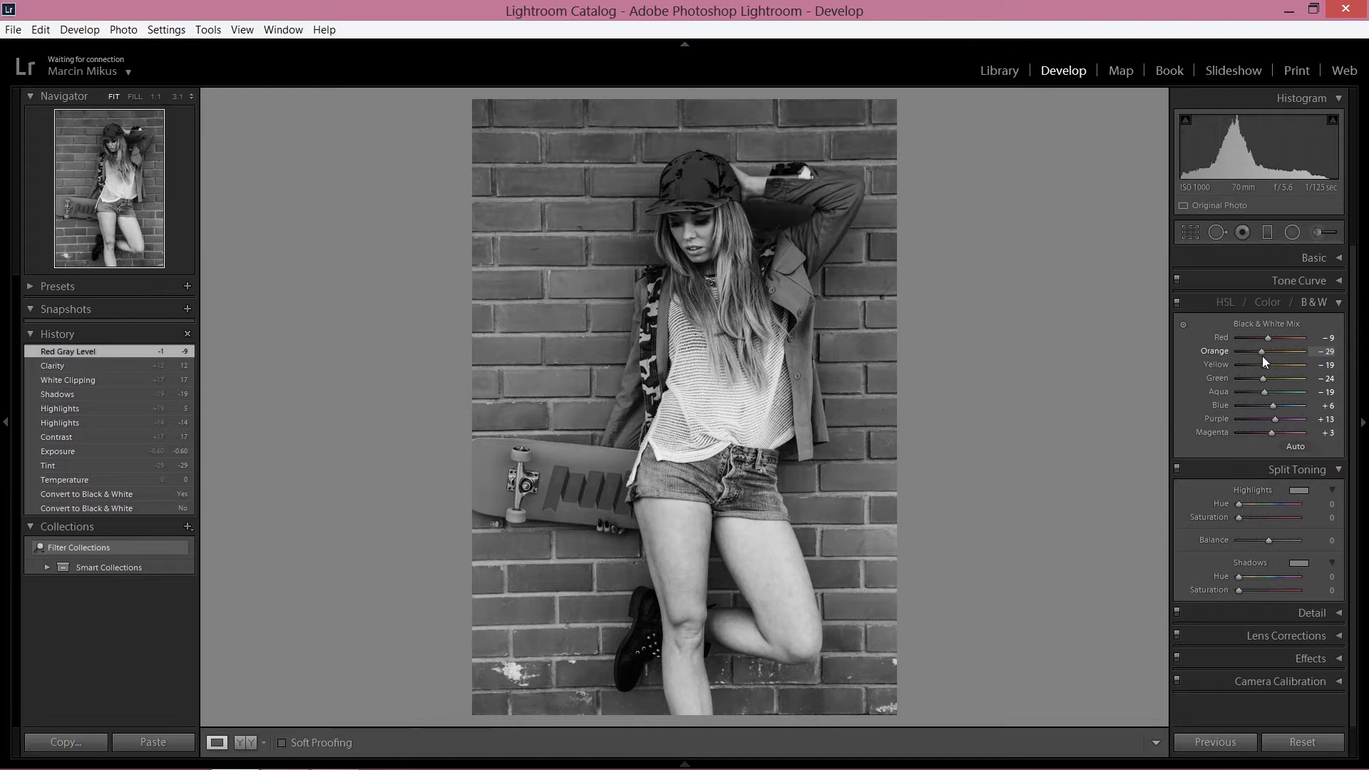
{"action": "left_click_drag", "start_coordinate": [1262, 357], "coordinate": [1274, 354]}
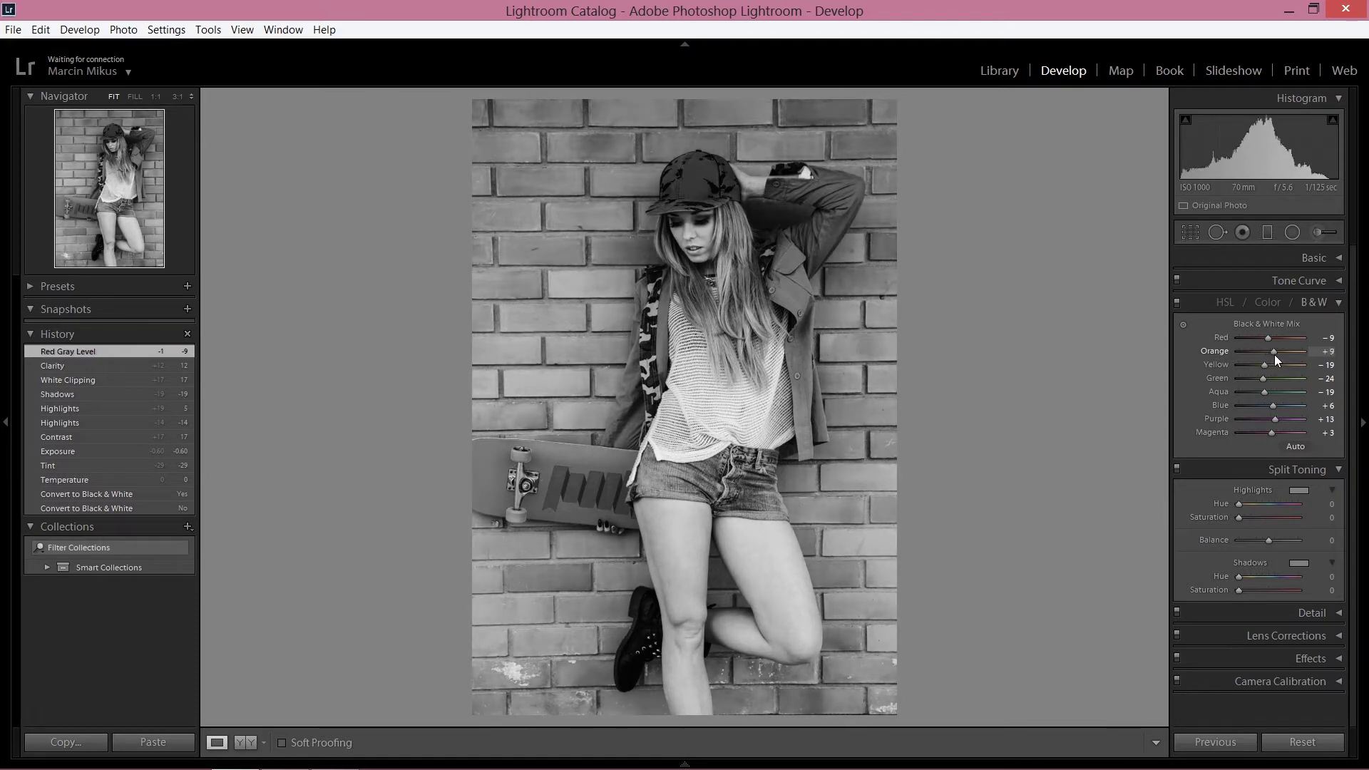
{"action": "left_click_drag", "start_coordinate": [1274, 353], "coordinate": [1264, 355]}
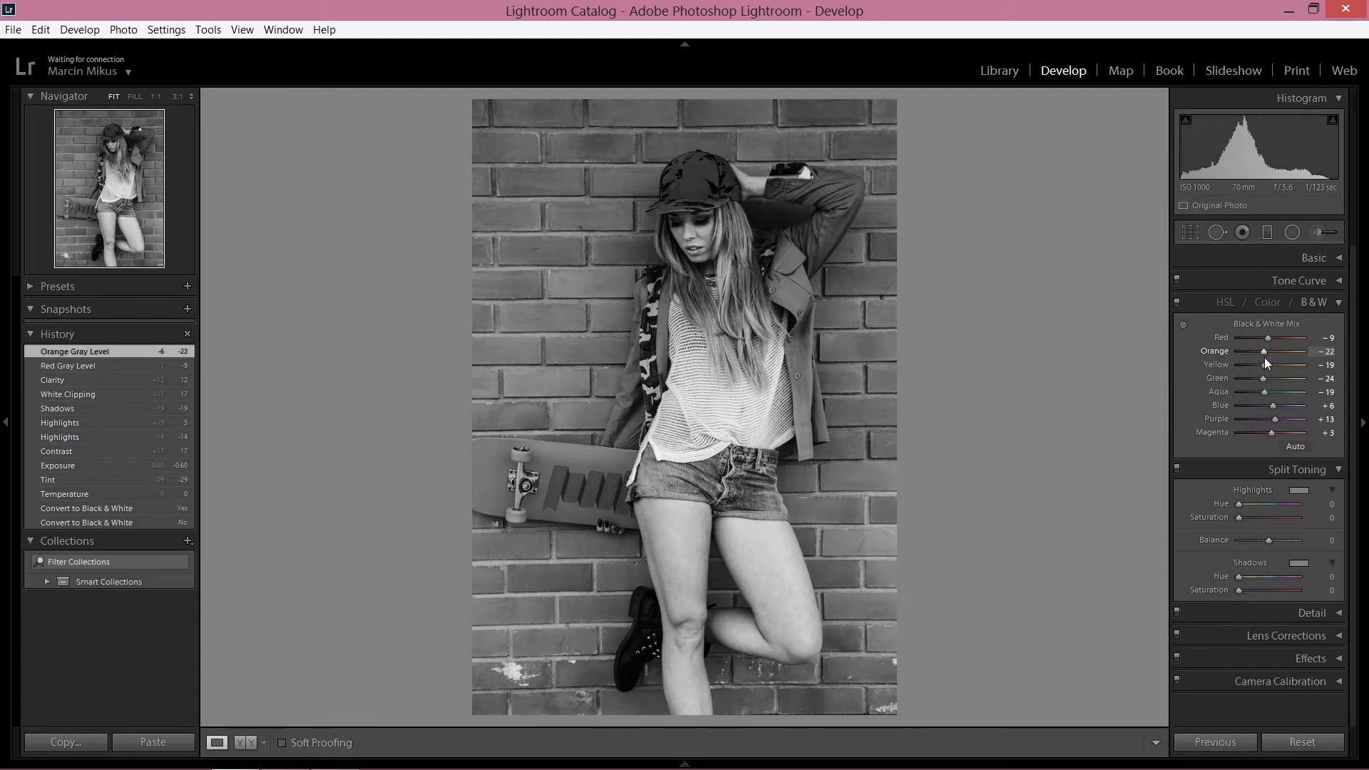
Step: Set Yellow to -13 and Green to -2 in the Black & White Mix
{"action": "left_click_drag", "start_coordinate": [1265, 365], "coordinate": [1270, 366]}
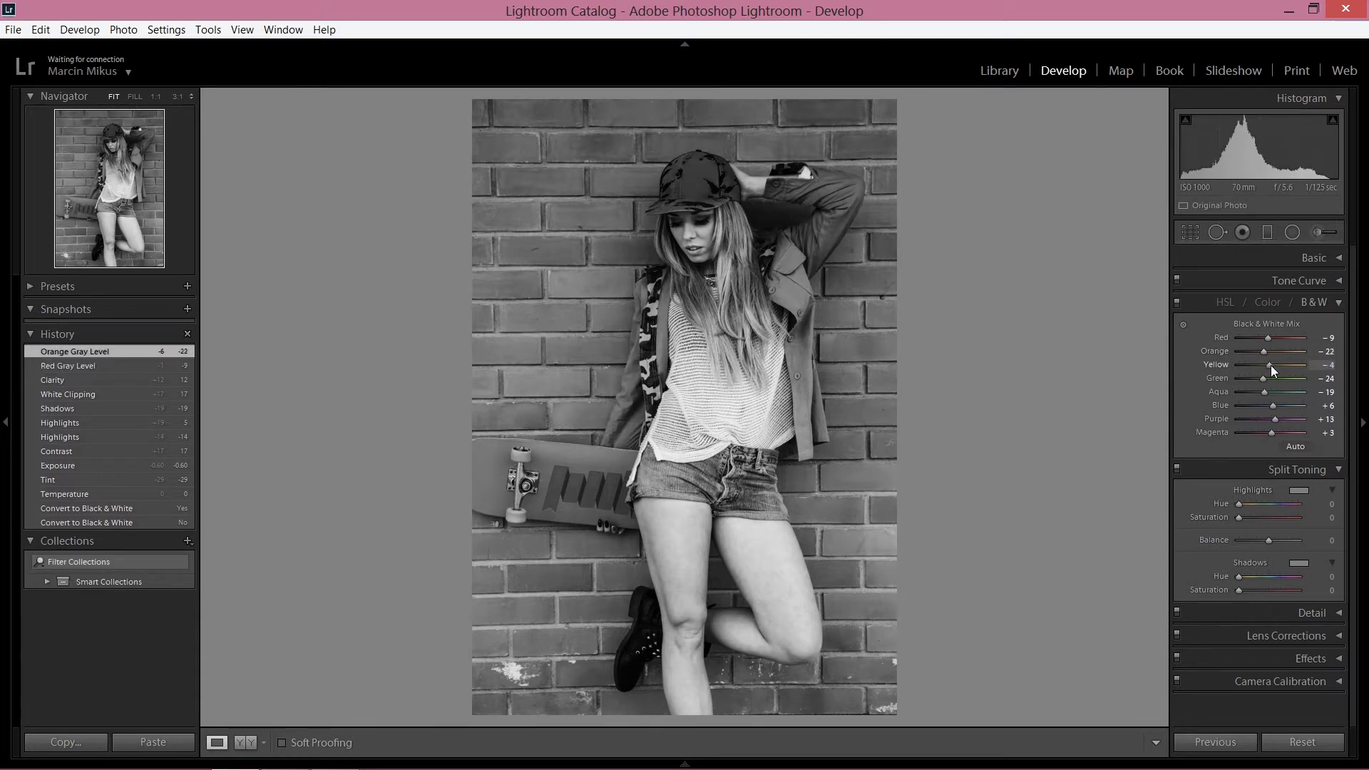
{"action": "left_click_drag", "start_coordinate": [1274, 365], "coordinate": [1263, 366]}
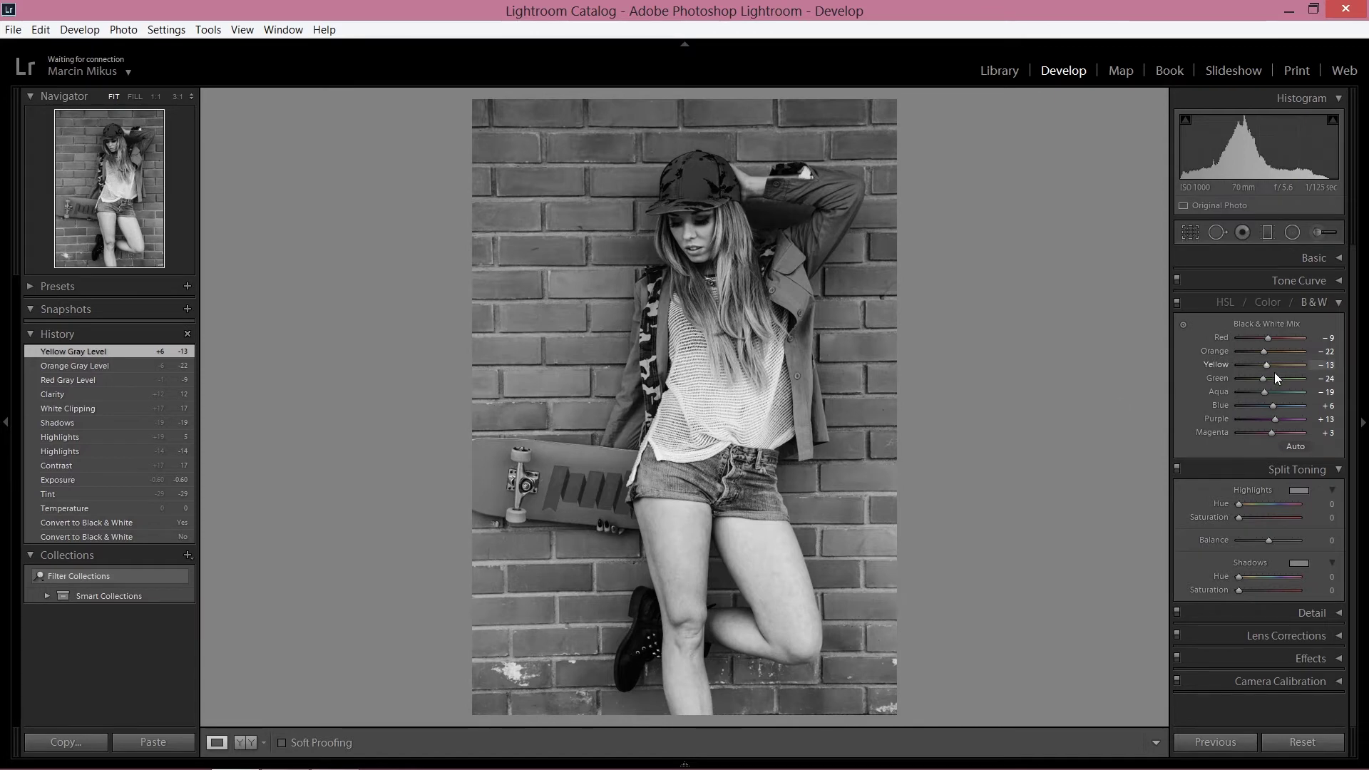
{"action": "left_click_drag", "start_coordinate": [1264, 378], "coordinate": [1268, 379]}
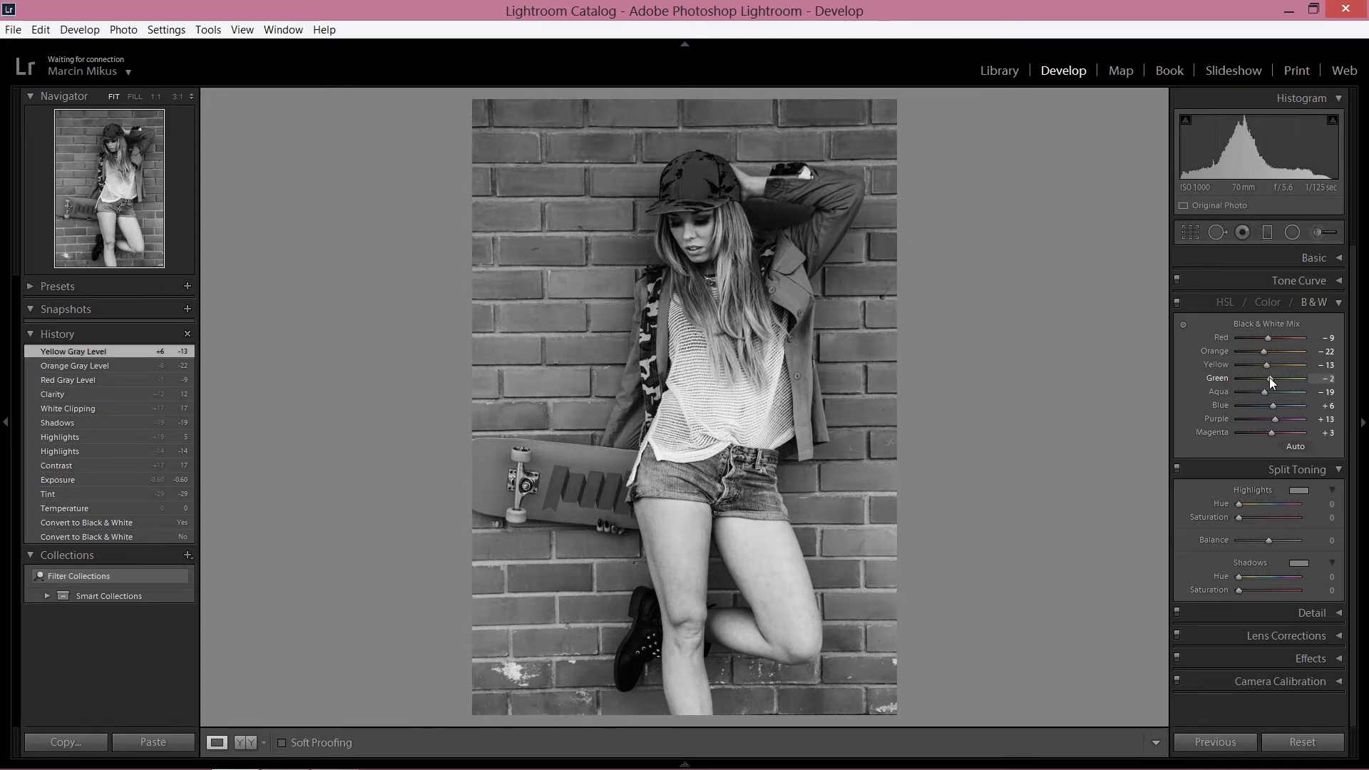
Step: Test lighter and darker Aqua levels in the Black & White Mix and settle on -9
{"action": "left_click_drag", "start_coordinate": [1264, 391], "coordinate": [1273, 392]}
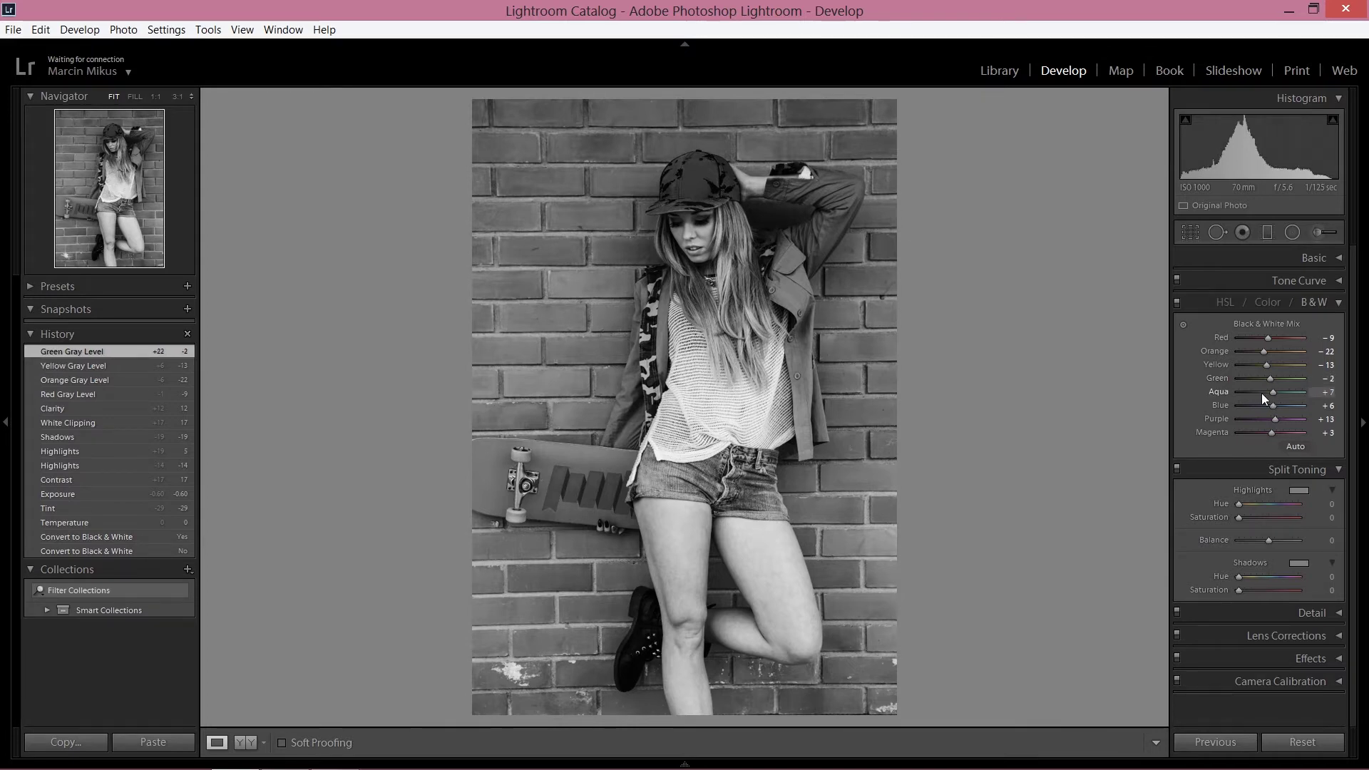
{"action": "mouse_move", "coordinate": [1266, 392]}
{"action": "left_mouse_down"}
{"action": "mouse_move", "coordinate": [1283, 390]}
{"action": "mouse_move", "coordinate": [1262, 392]}
{"action": "left_mouse_up"}
{"action": "mouse_move", "coordinate": [1279, 392]}
{"action": "left_mouse_down"}
{"action": "mouse_move", "coordinate": [1244, 395]}
{"action": "mouse_move", "coordinate": [1268, 392]}
{"action": "left_mouse_up"}
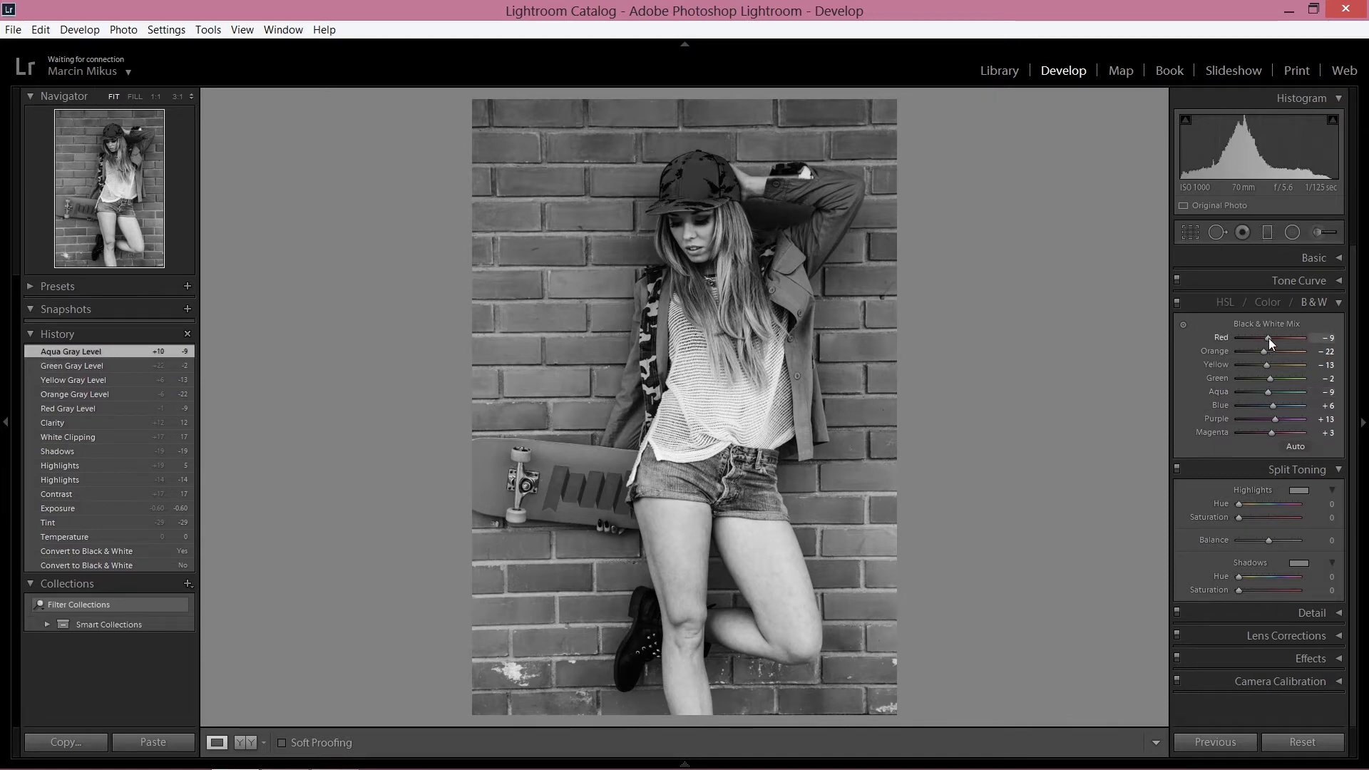
Step: Set both Red and Blue to -2 in the Black & White Mix
{"action": "double_click", "coordinate": [1269, 338]}
{"action": "left_click_drag", "start_coordinate": [1269, 336], "coordinate": [1268, 341]}
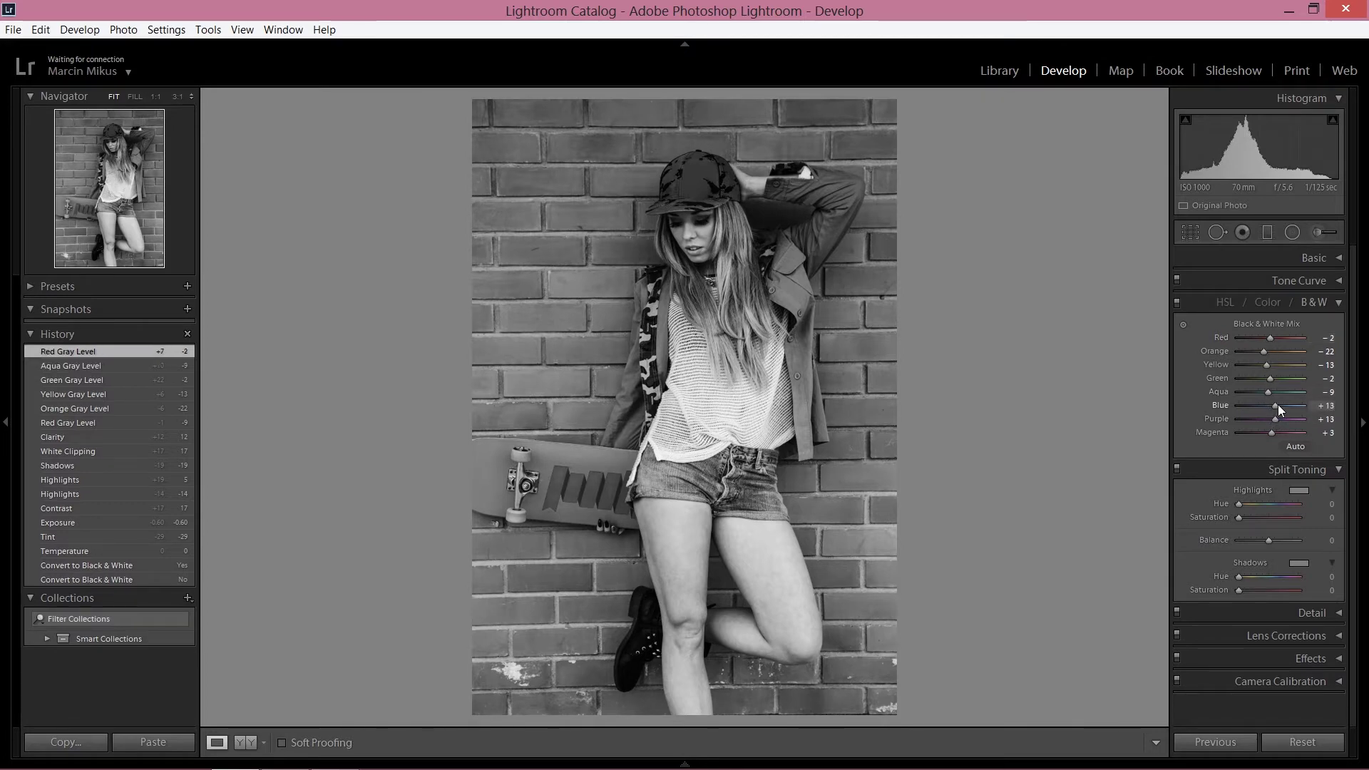
{"action": "left_click_drag", "start_coordinate": [1276, 405], "coordinate": [1272, 404]}
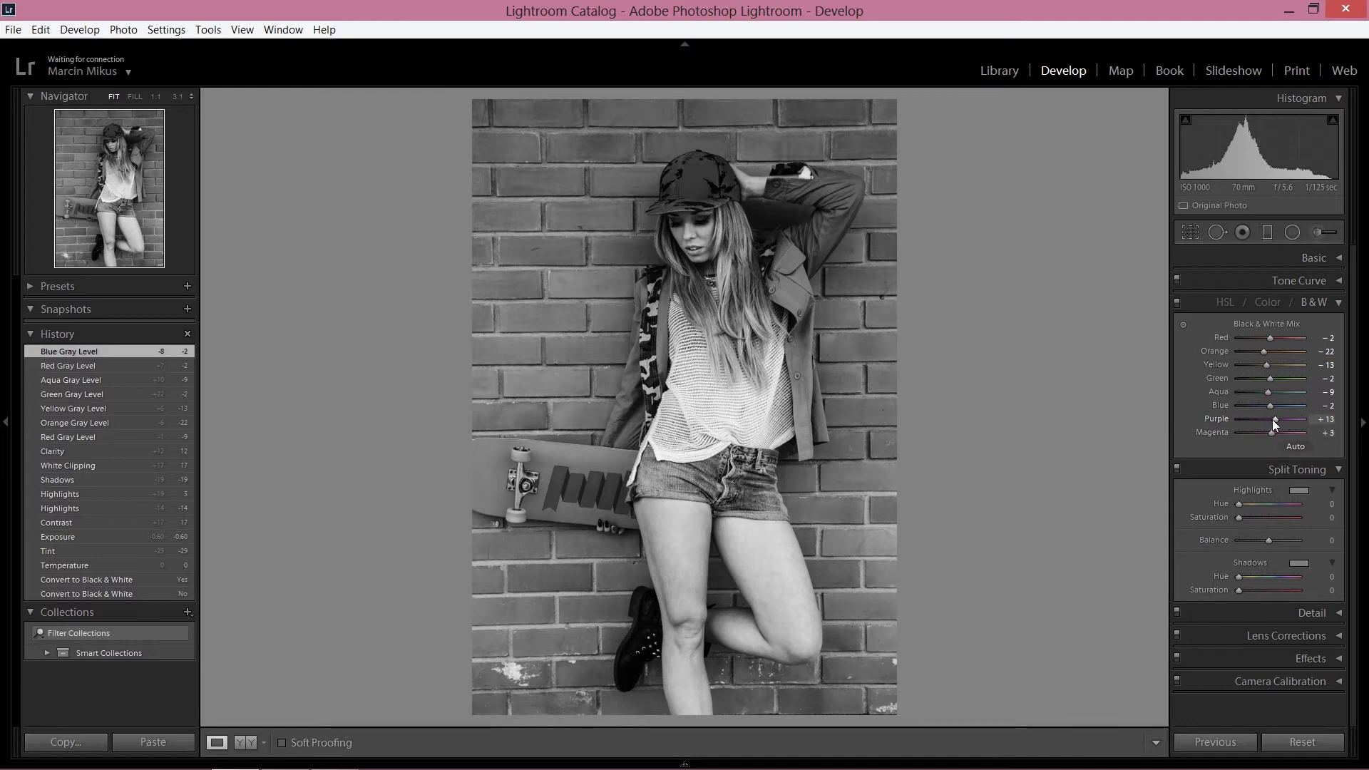
Step: Compare the photo's state from before the Black & White Mix changes with the latest edit, ending on the latest one
{"action": "left_click", "coordinate": [68, 452]}
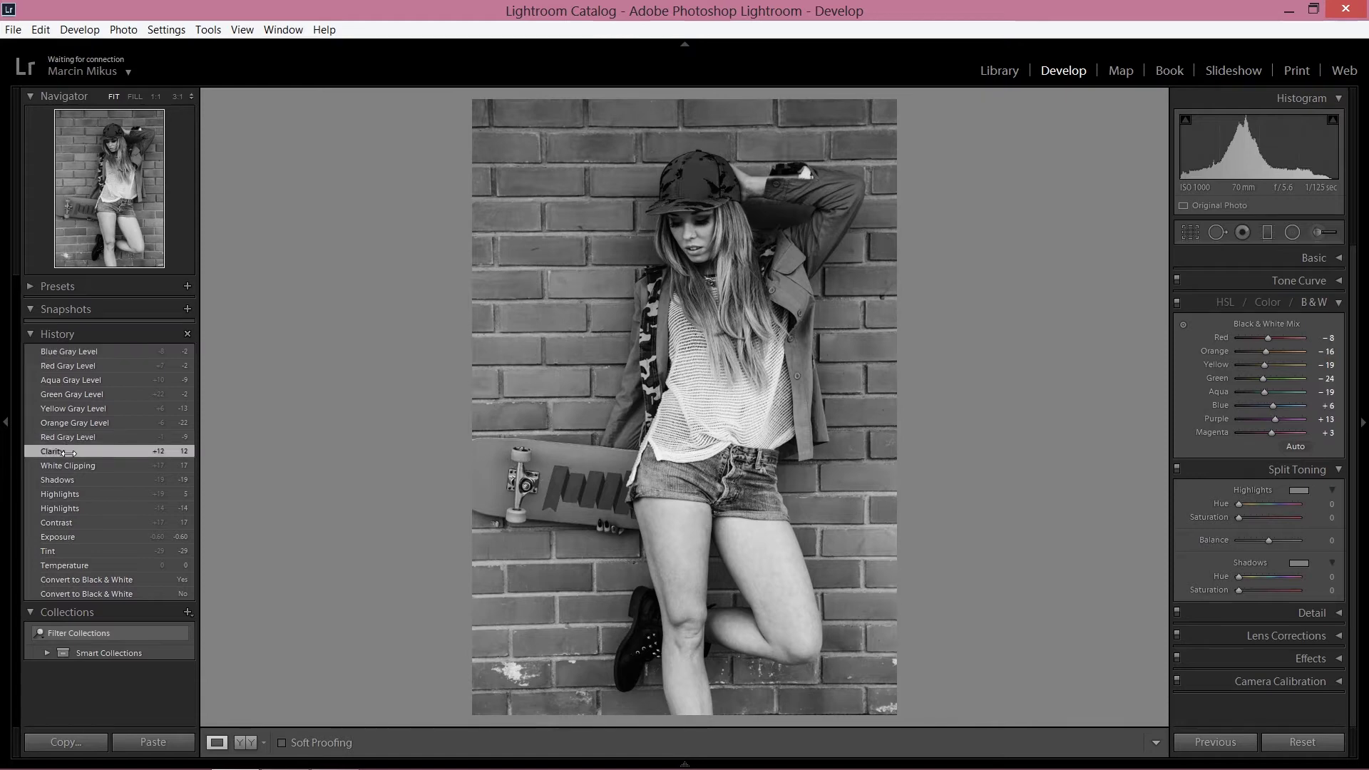
{"action": "left_click", "coordinate": [70, 352]}
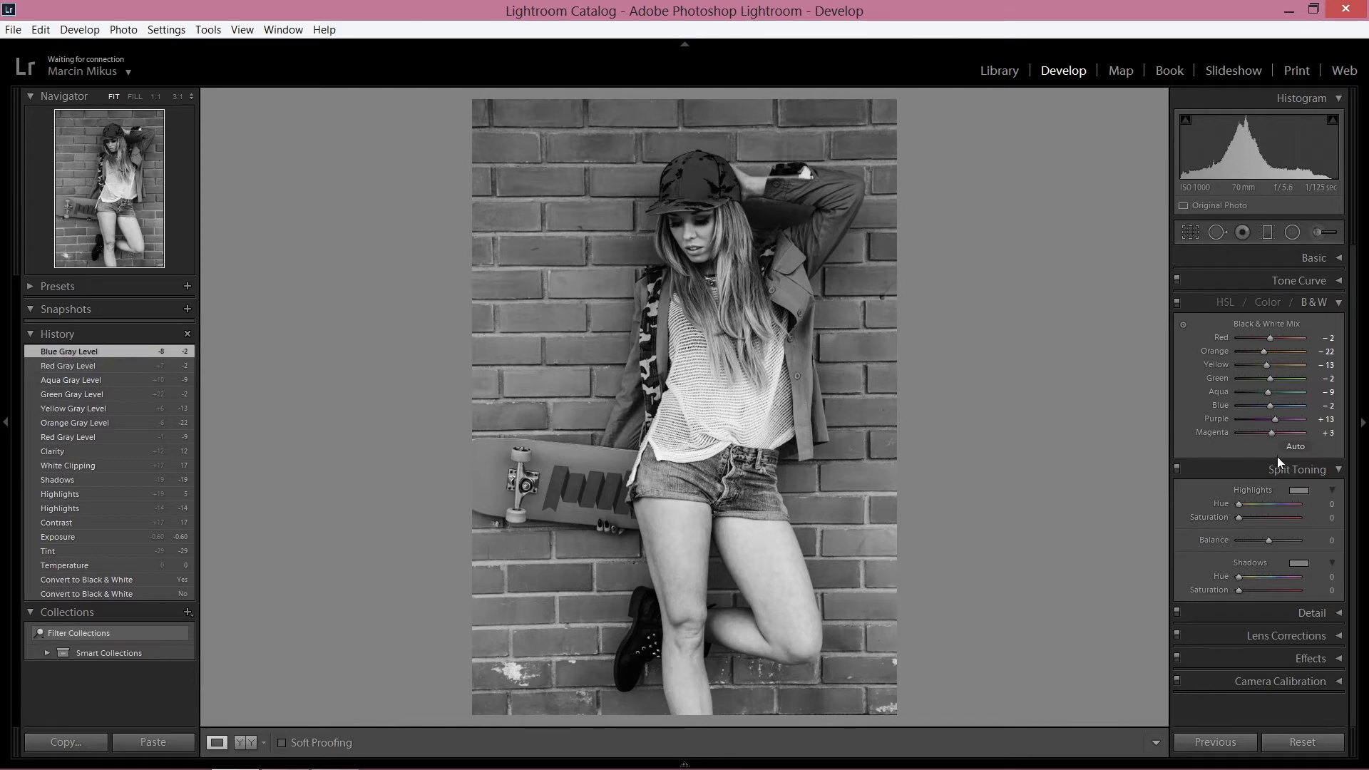
{"action": "left_click", "coordinate": [1334, 301]}
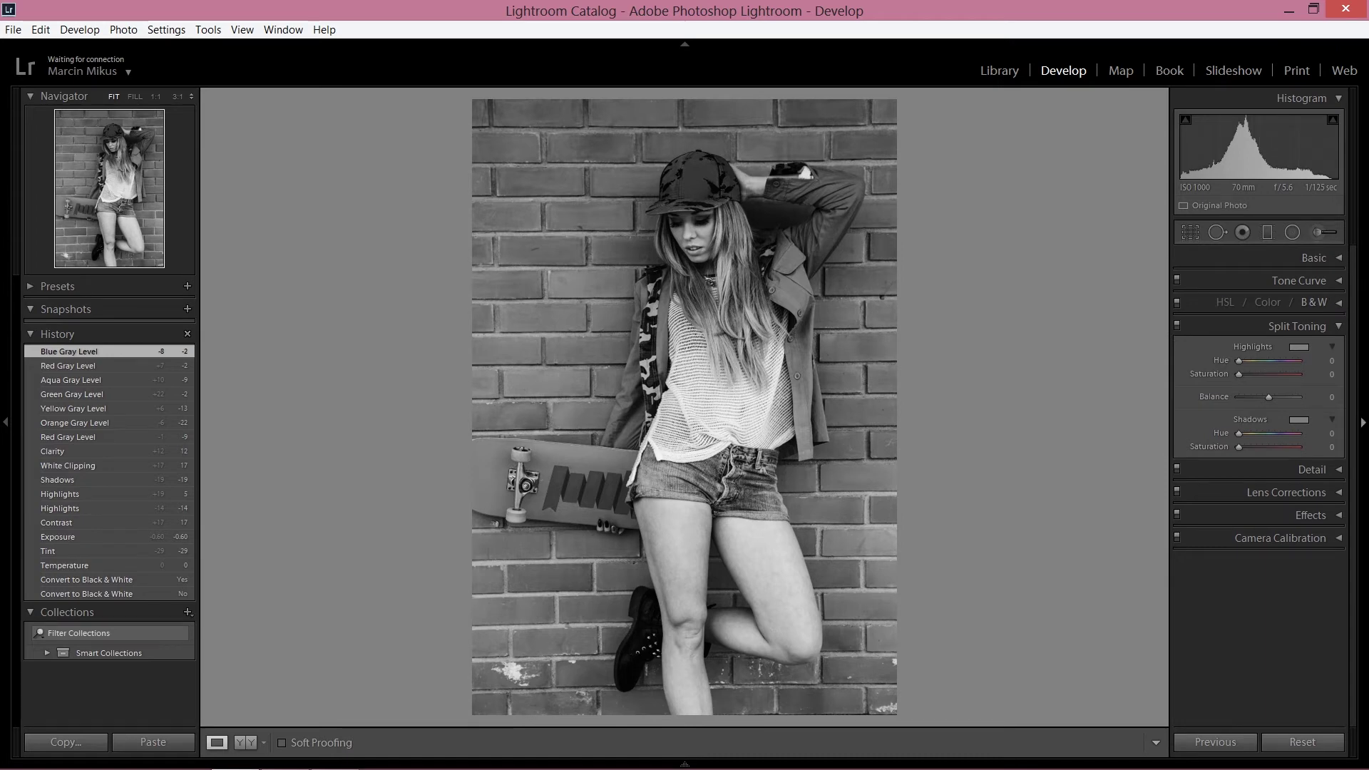
Step: Tint the highlights a cool blue in Split Toning, with Hue 225 and Saturation 8
{"action": "left_click", "coordinate": [1302, 348]}
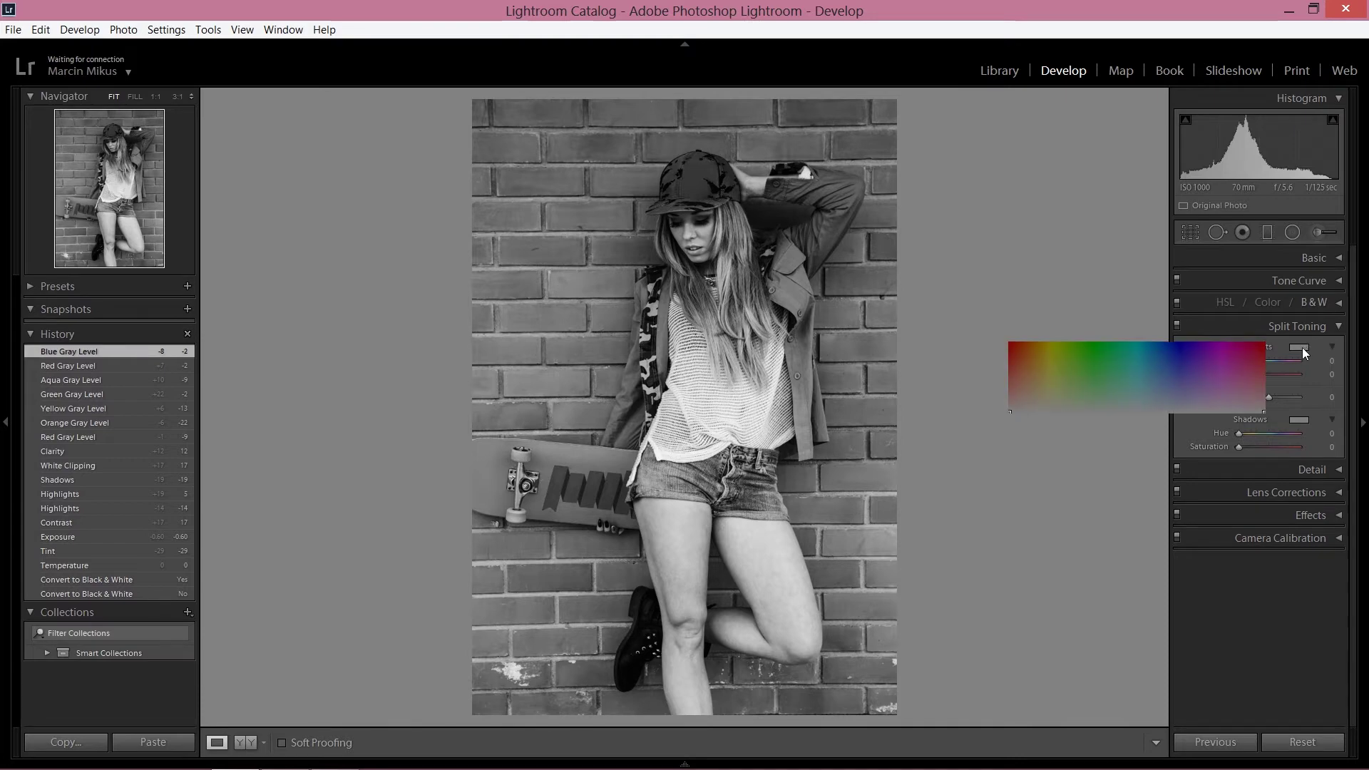
{"action": "left_click_drag", "start_coordinate": [1156, 398], "coordinate": [1170, 407]}
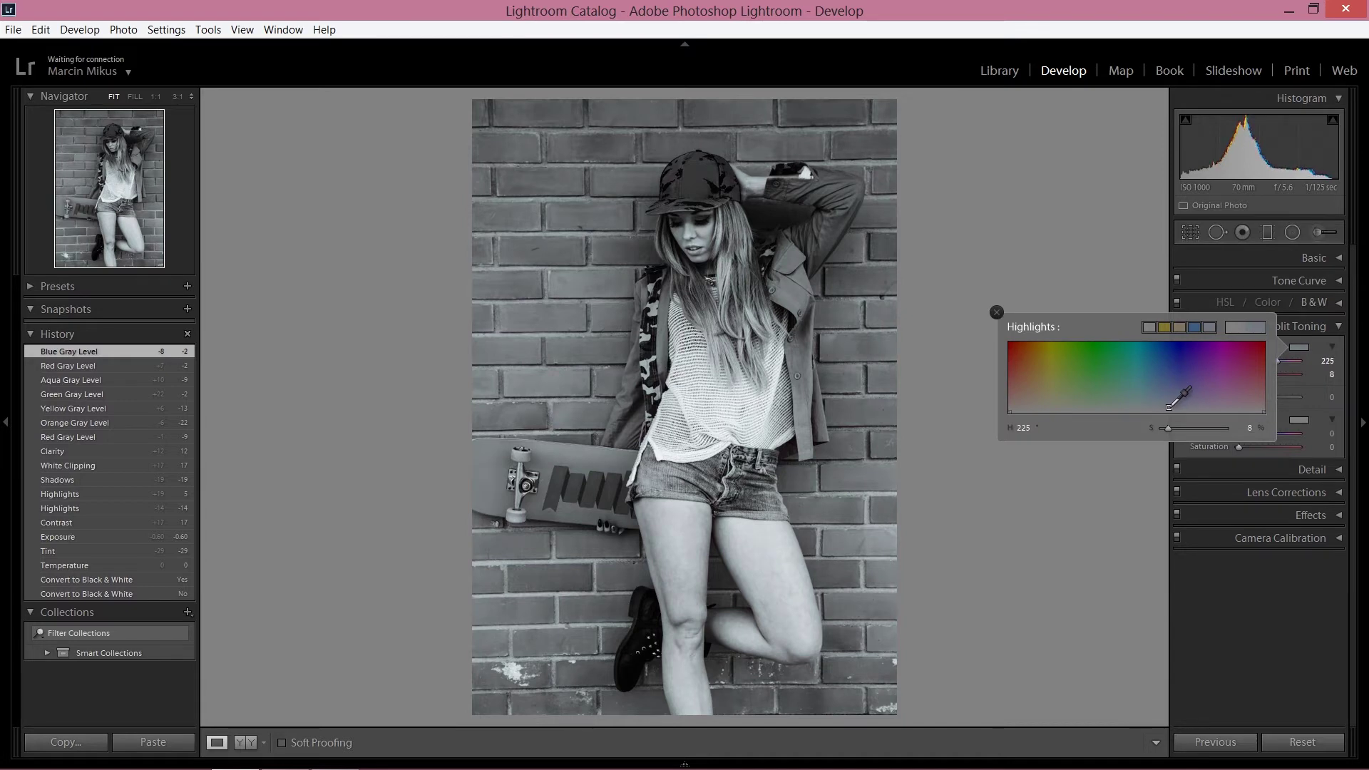
{"action": "left_click_drag", "start_coordinate": [1170, 407], "coordinate": [1169, 408]}
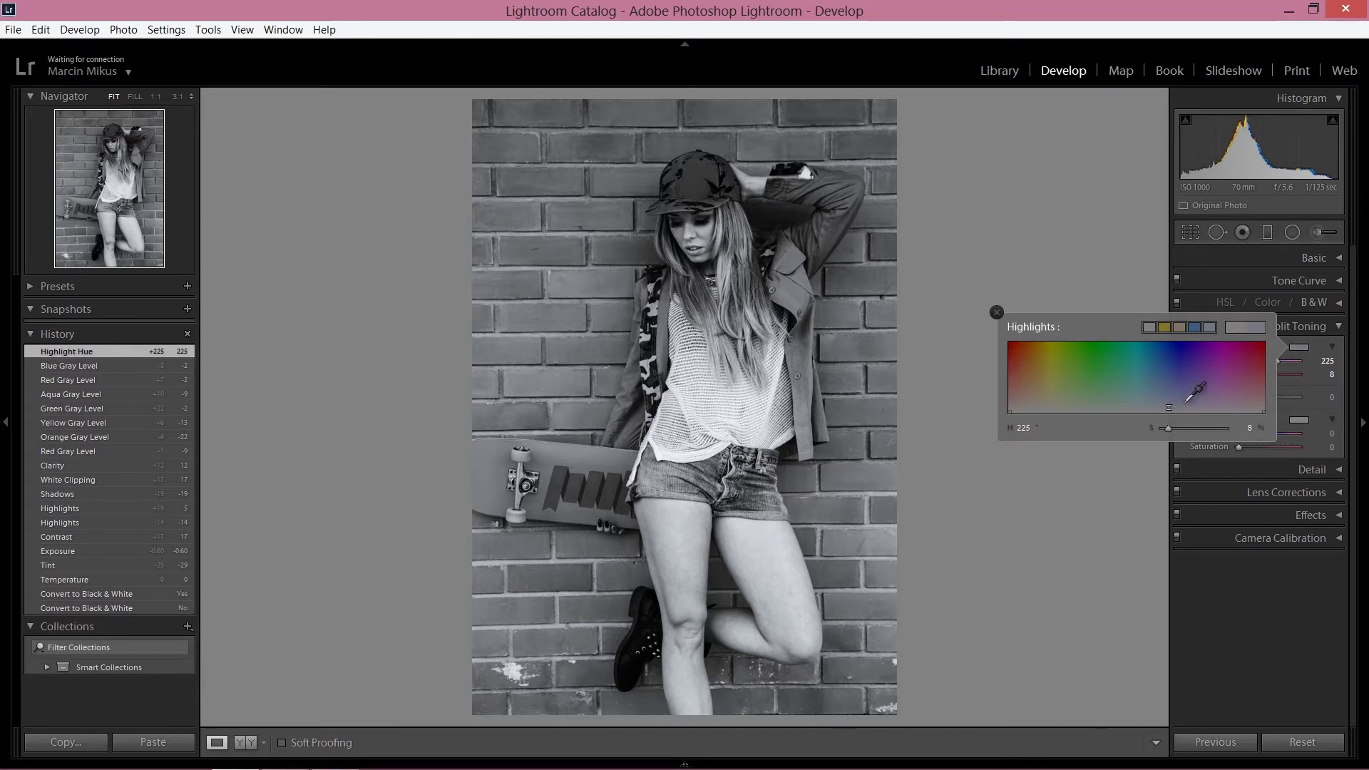
Step: Tint the shadows with Hue 36 and Saturation 3 in Split Toning, and set the highlight Saturation to 7
{"action": "left_click", "coordinate": [1299, 420]}
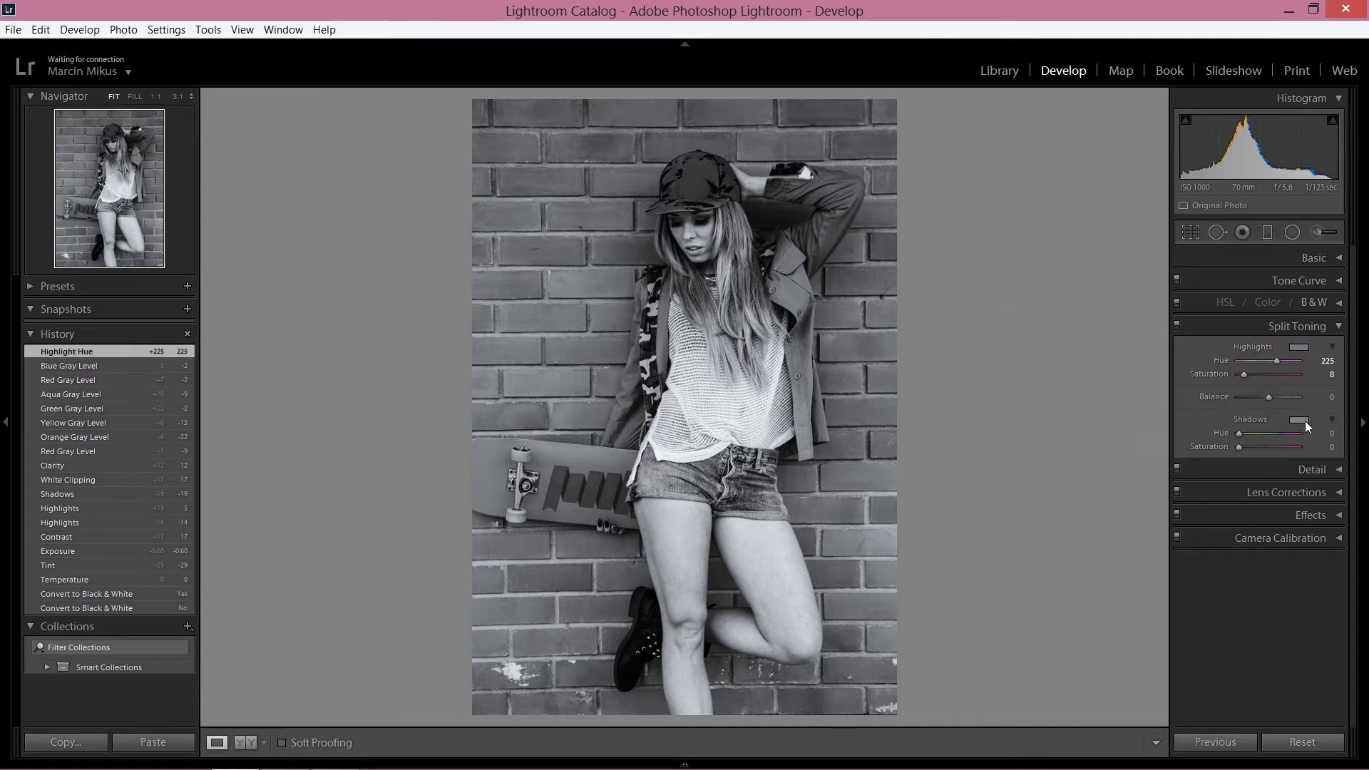
{"action": "left_click_drag", "start_coordinate": [1055, 479], "coordinate": [1034, 483]}
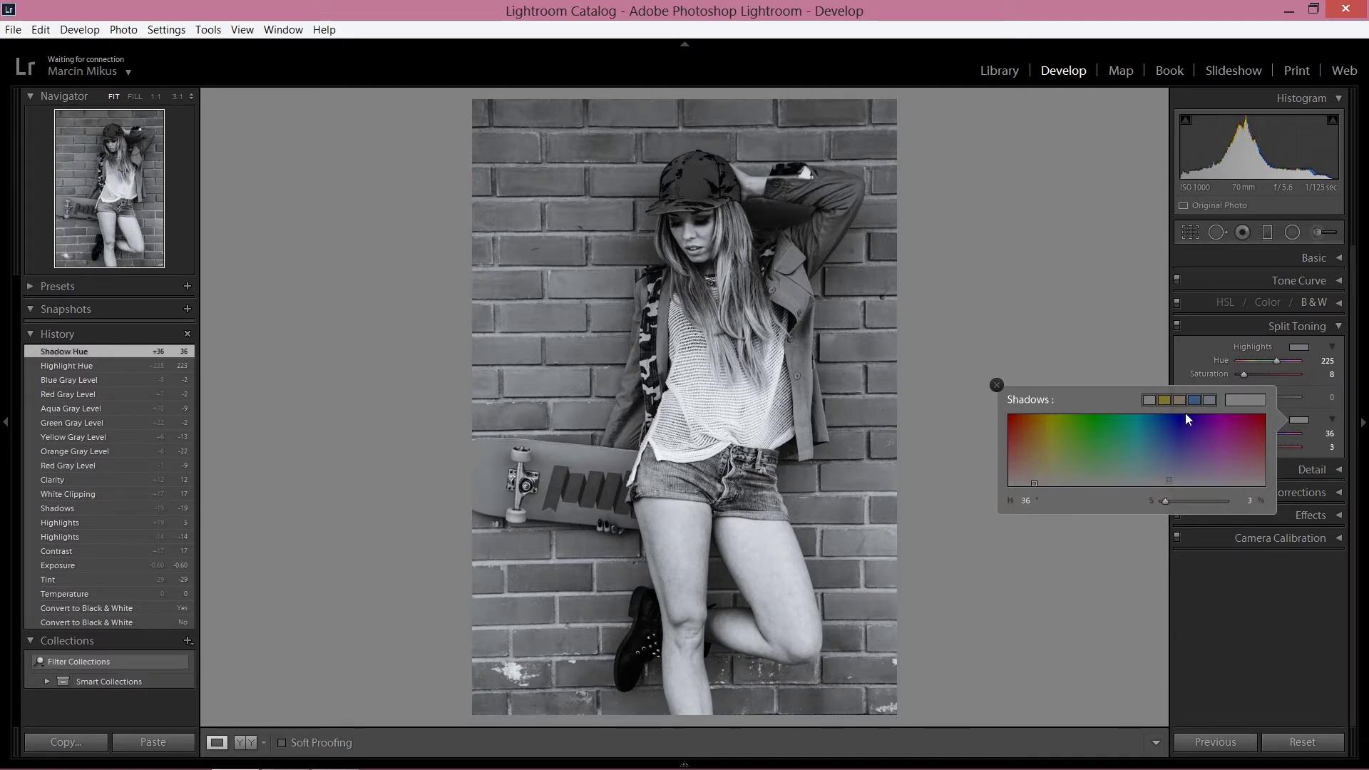
{"action": "left_click", "coordinate": [1180, 358]}
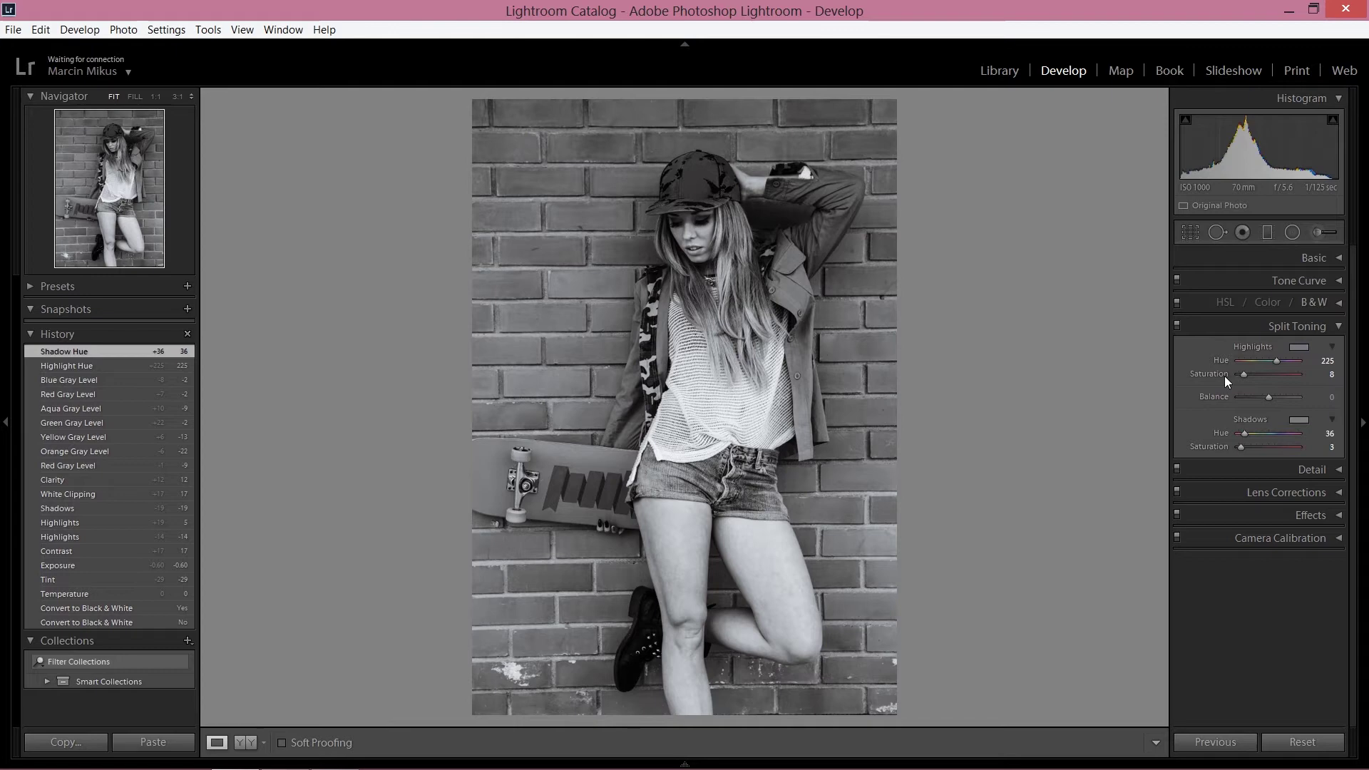
{"action": "left_click_drag", "start_coordinate": [1243, 379], "coordinate": [1242, 382]}
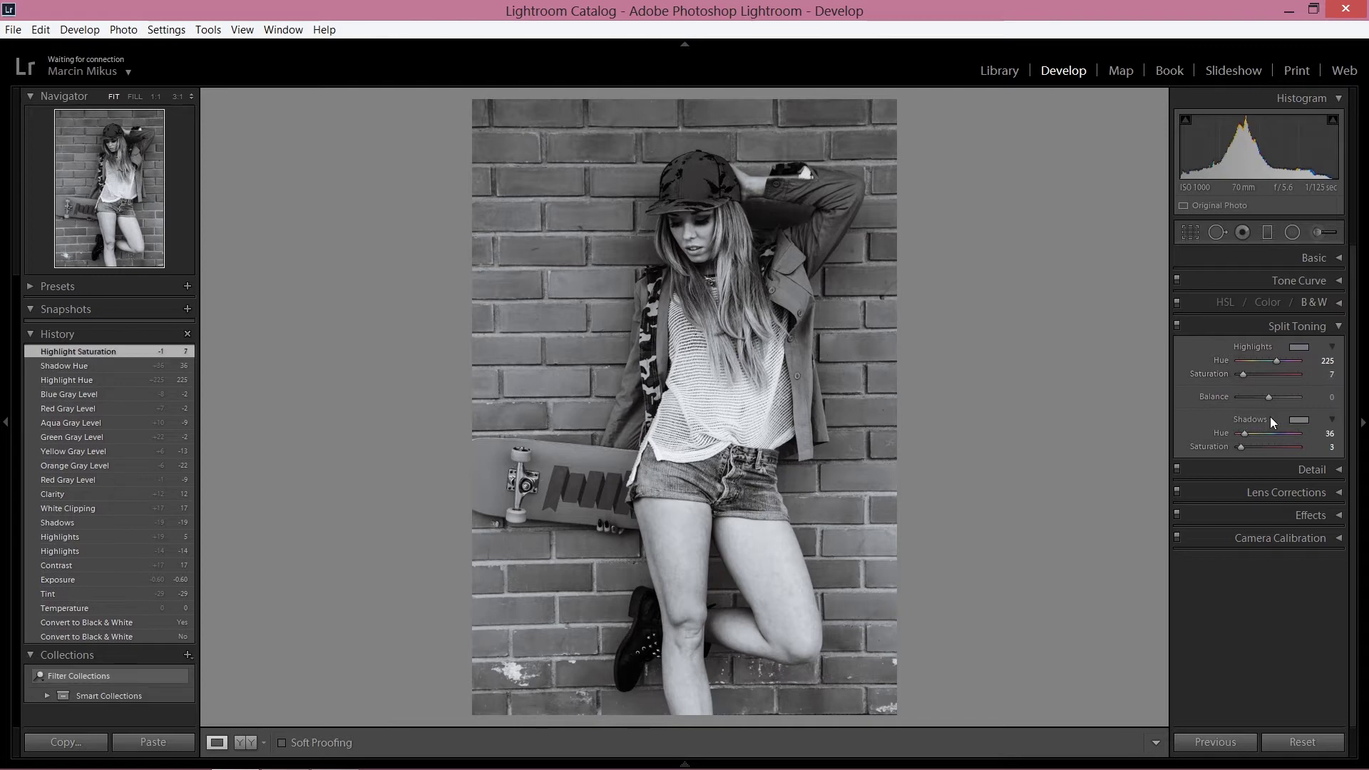
{"action": "left_click", "coordinate": [1340, 327]}
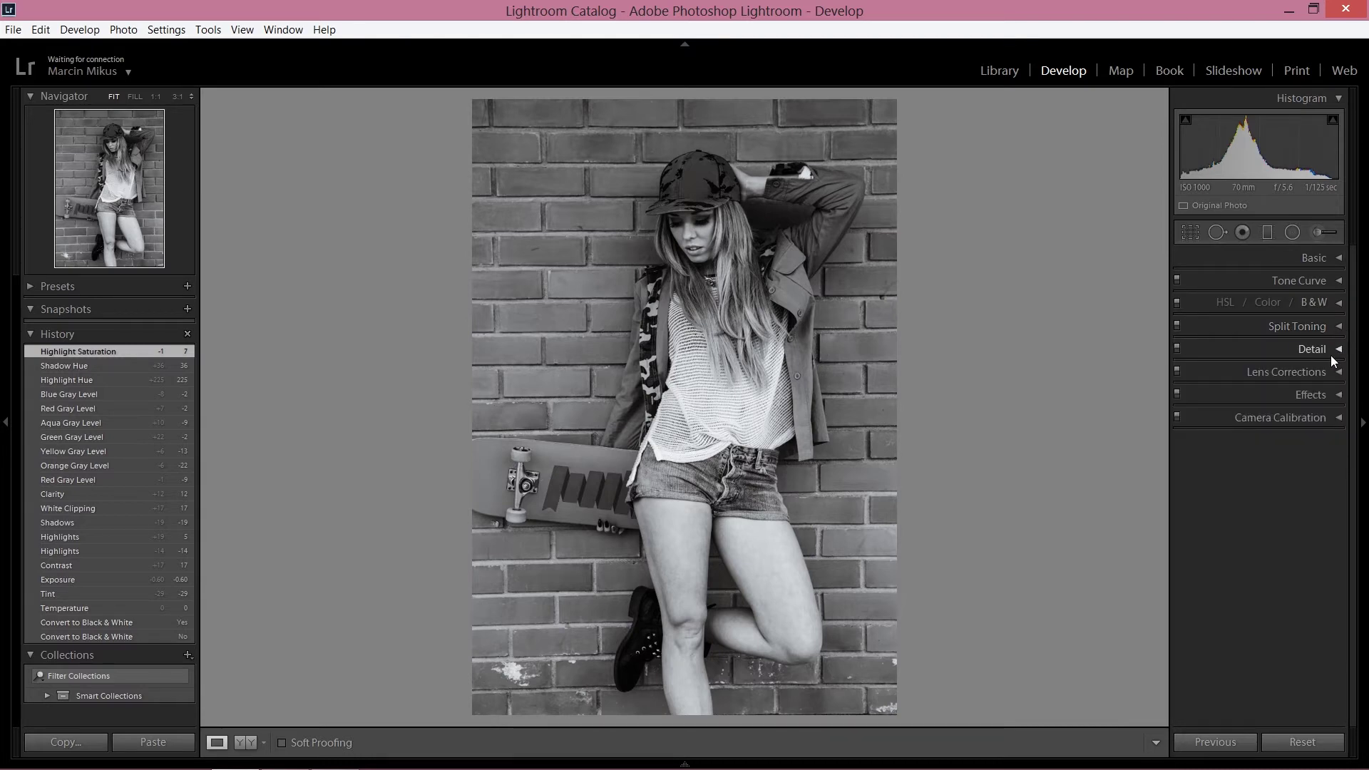
Step: Inspect the face at 1:1, try a Sharpening Amount of 52, and settle on 39
{"action": "left_click", "coordinate": [1337, 349]}
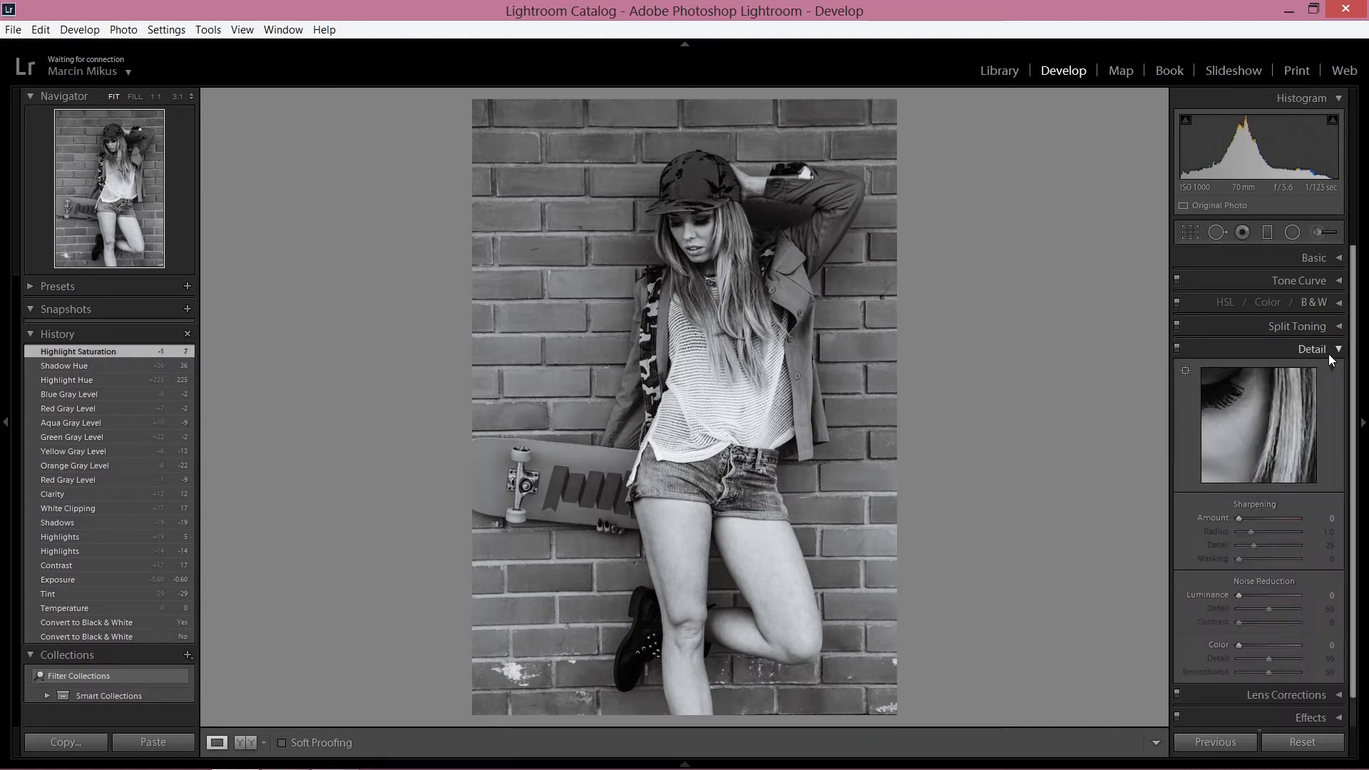
{"action": "left_click", "coordinate": [823, 309]}
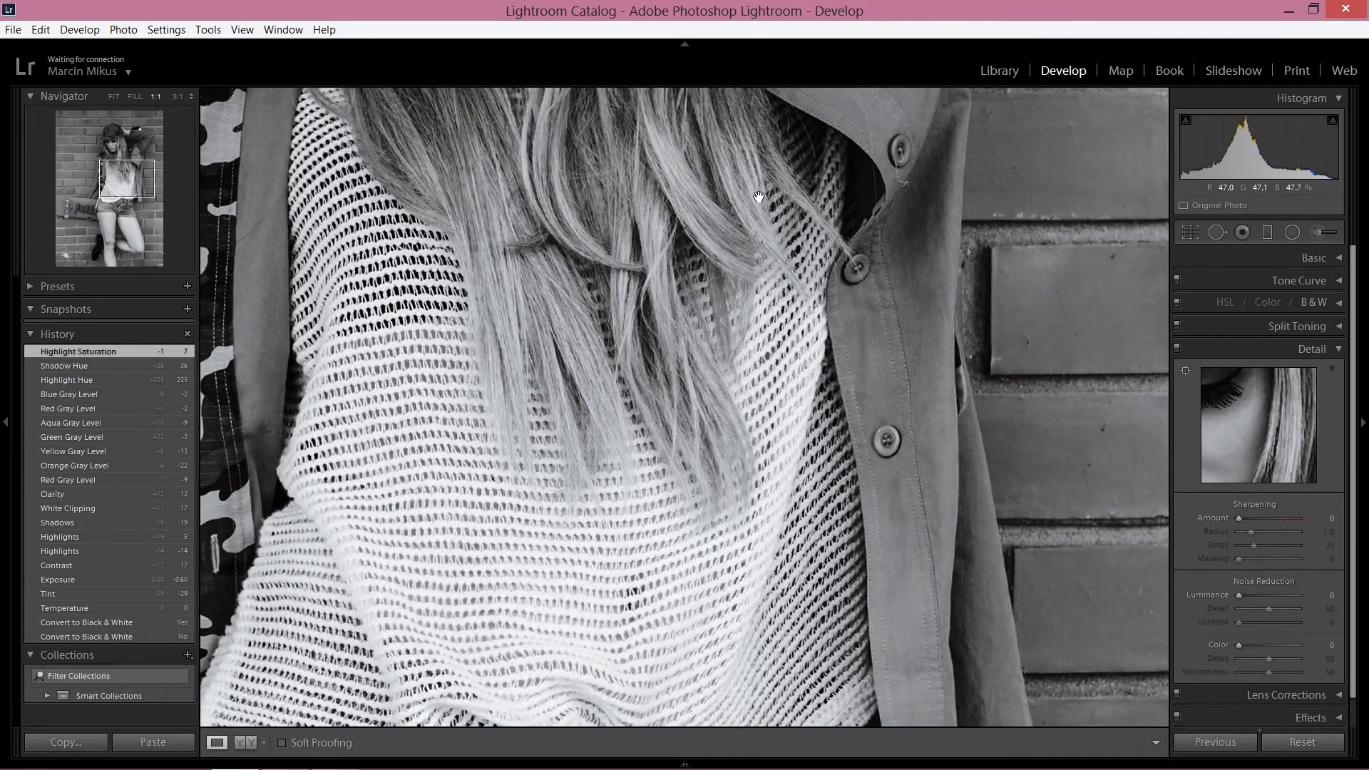
{"action": "left_click_drag", "start_coordinate": [107, 178], "coordinate": [123, 154]}
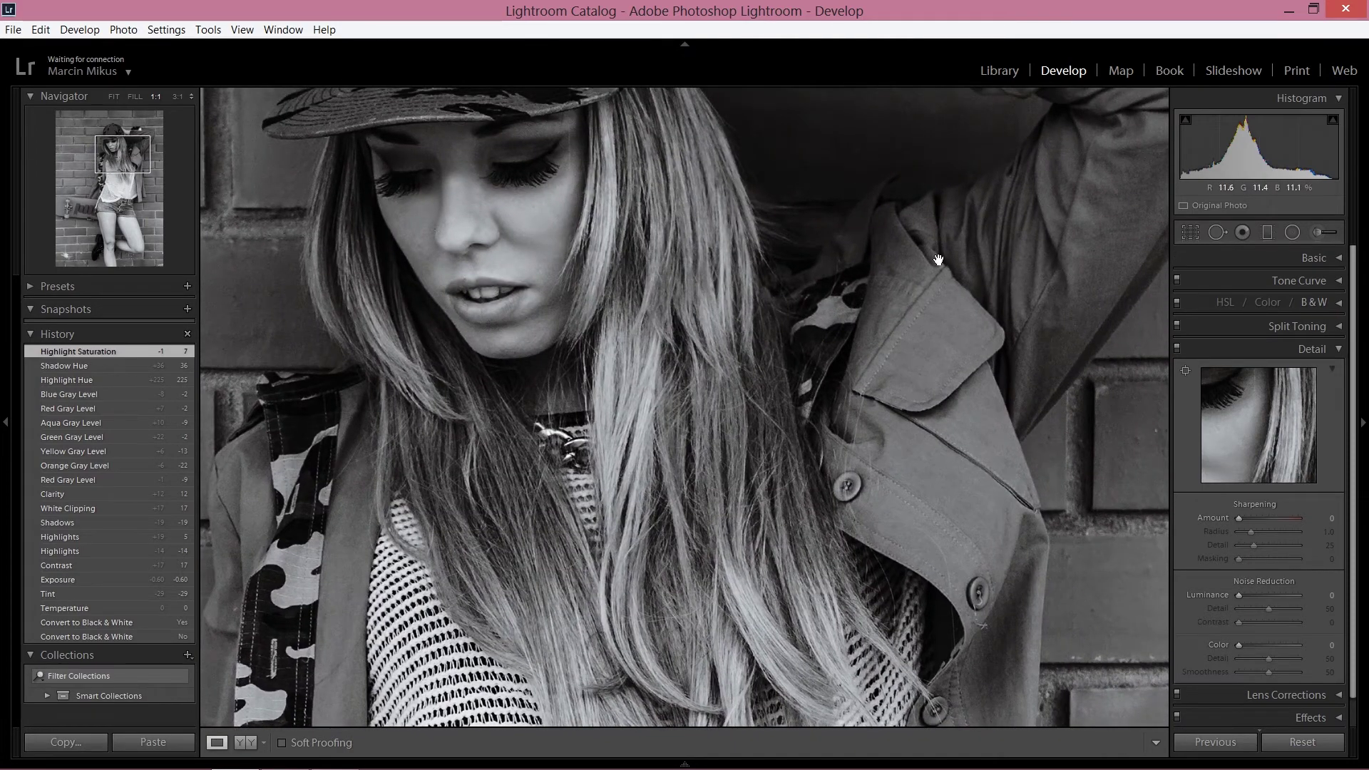
{"action": "left_click", "coordinate": [1255, 518]}
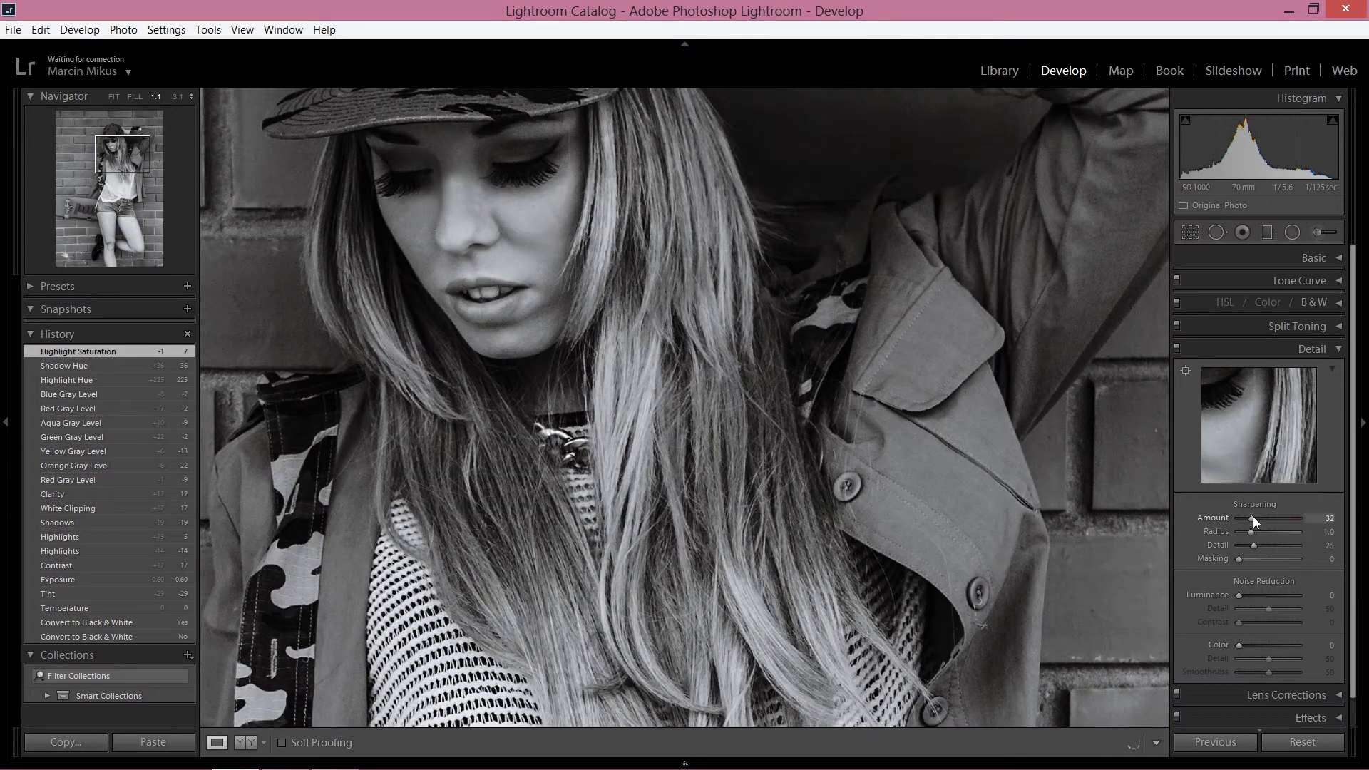
{"action": "left_click_drag", "start_coordinate": [1259, 517], "coordinate": [1259, 517]}
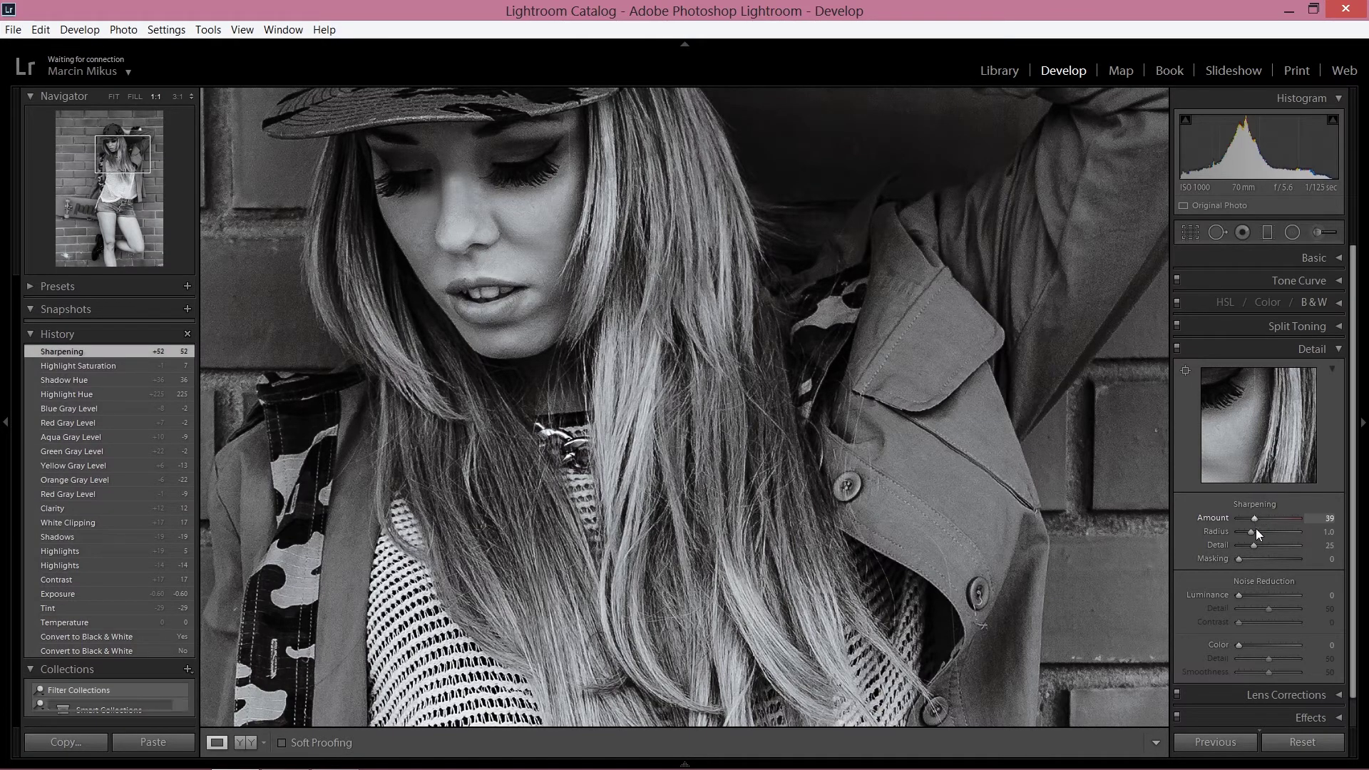
{"action": "key", "text": "Up"}
Step: Set the Luminance noise reduction to 31 and return to viewing the whole photo
{"action": "left_click", "coordinate": [1255, 597]}
{"action": "left_click_drag", "start_coordinate": [1255, 597], "coordinate": [1259, 597]}
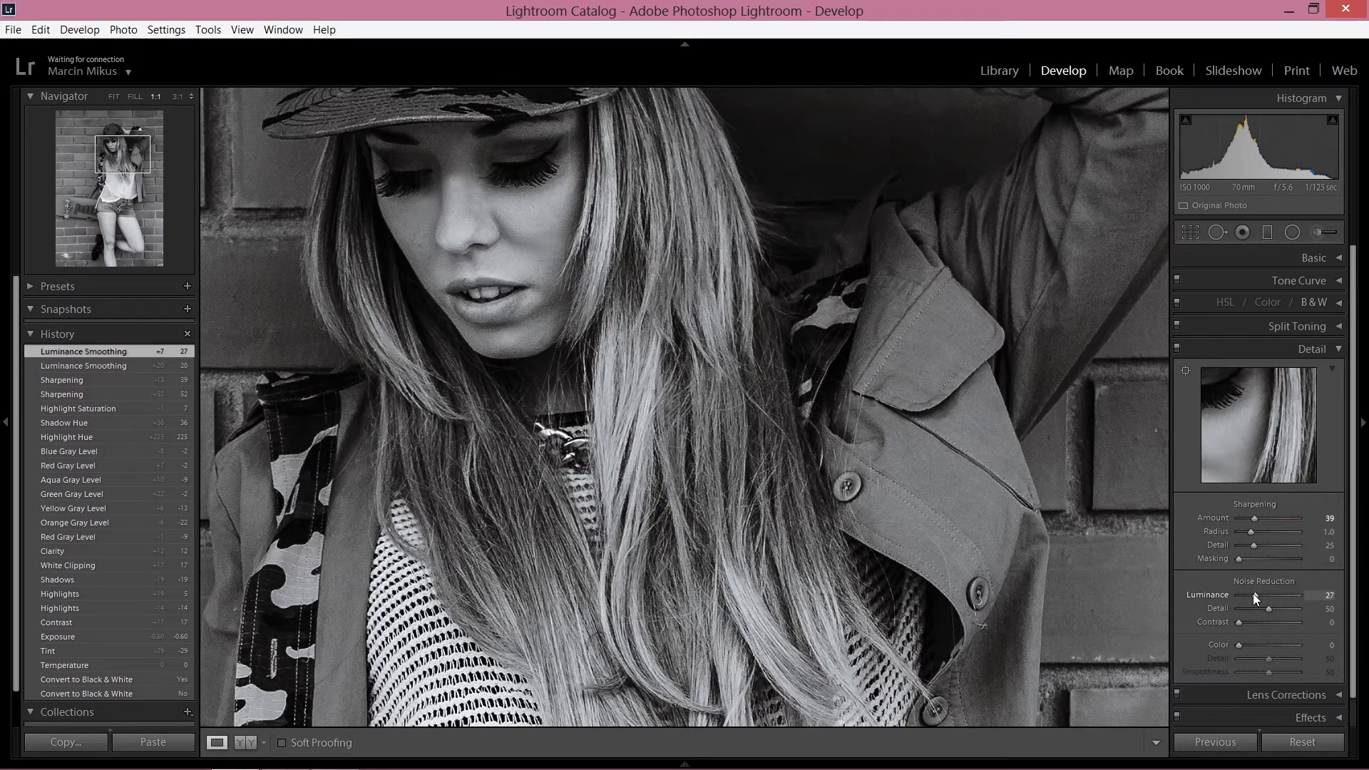
{"action": "left_click_drag", "start_coordinate": [1255, 589], "coordinate": [1259, 595]}
{"action": "left_click", "coordinate": [443, 413]}
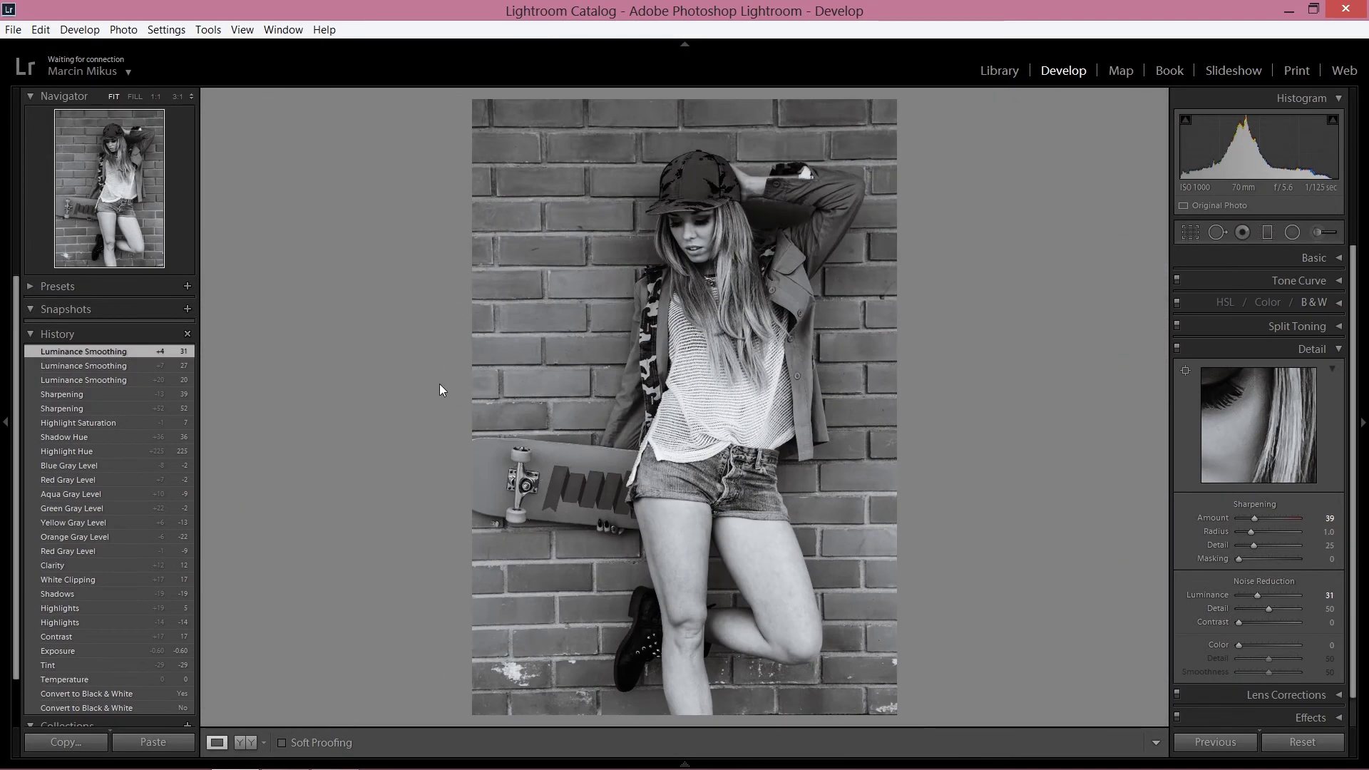
{"action": "left_click", "coordinate": [1342, 350]}
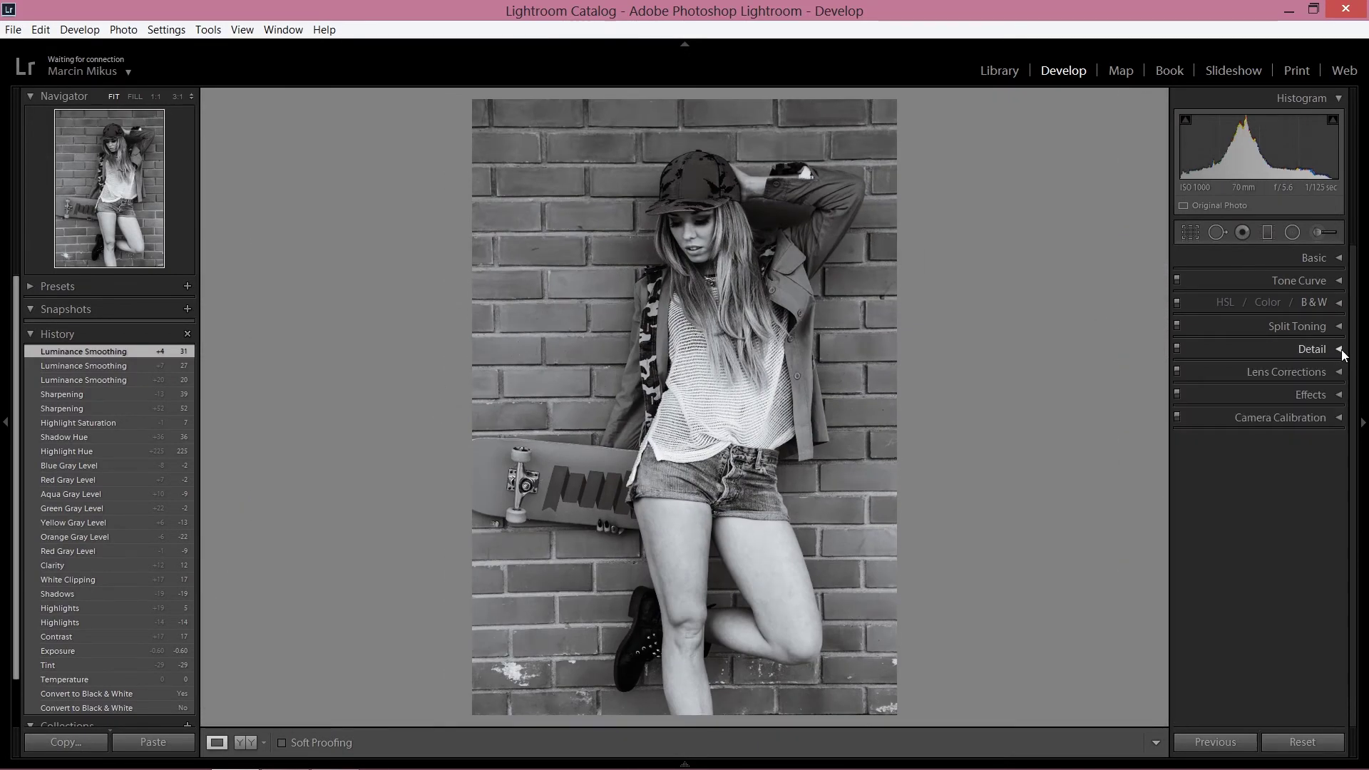
Step: Add a Highlight Priority post-crop vignette with Amount -31, Midpoint 44, Roundness +24 and Feather 77
{"action": "left_click", "coordinate": [1339, 394]}
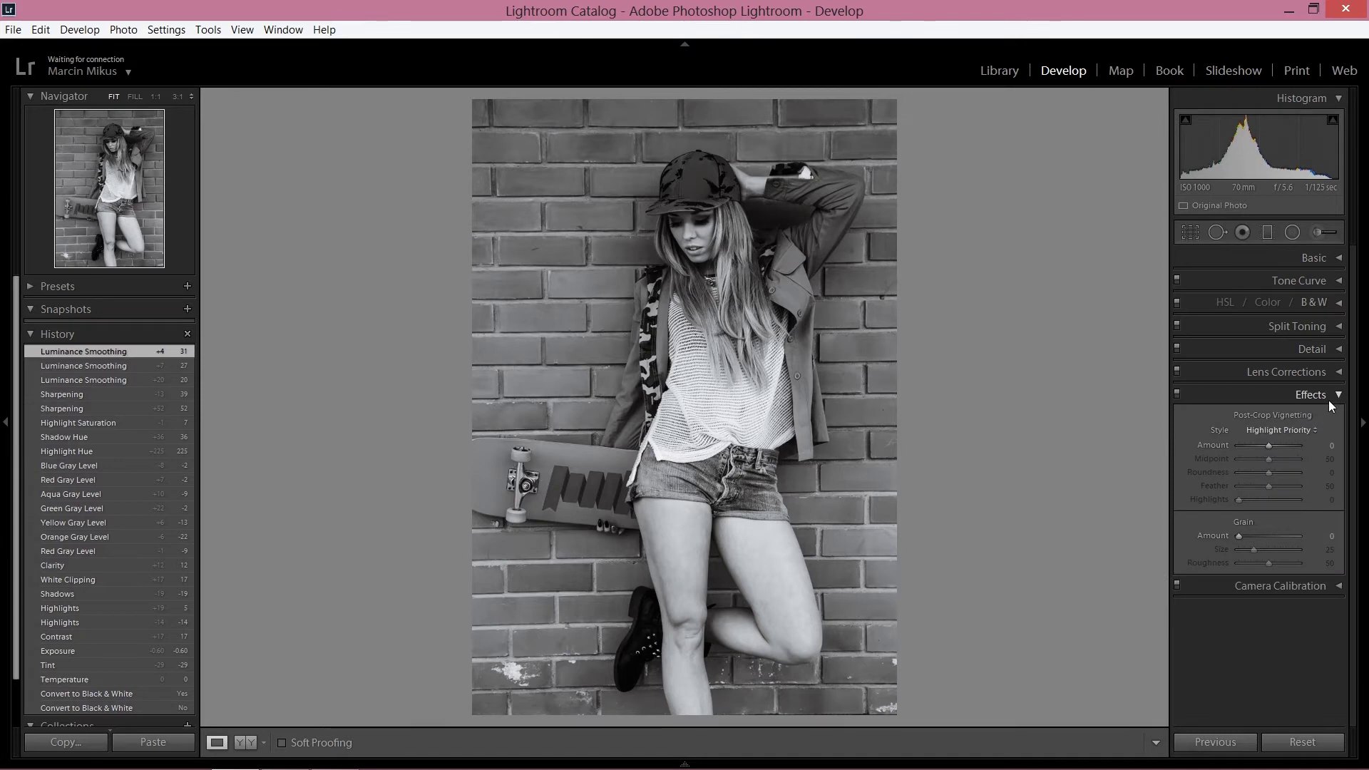
{"action": "mouse_move", "coordinate": [1269, 444]}
{"action": "left_mouse_down"}
{"action": "mouse_move", "coordinate": [1258, 443]}
{"action": "mouse_move", "coordinate": [1278, 460]}
{"action": "mouse_move", "coordinate": [1252, 464]}
{"action": "mouse_move", "coordinate": [1290, 492]}
{"action": "mouse_move", "coordinate": [1259, 447]}
{"action": "left_mouse_up"}
{"action": "left_click", "coordinate": [1257, 434]}
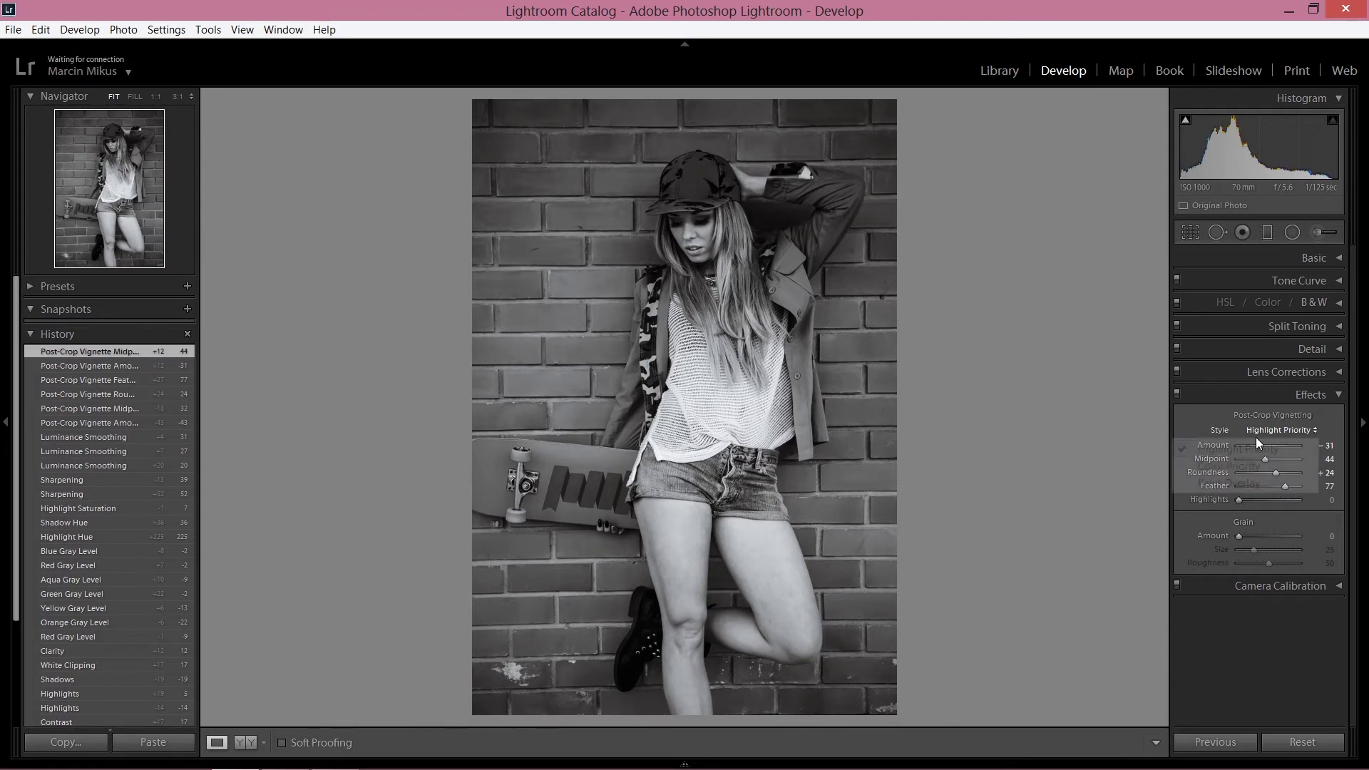
{"action": "left_click", "coordinate": [1238, 396]}
{"action": "left_click", "coordinate": [1238, 396]}
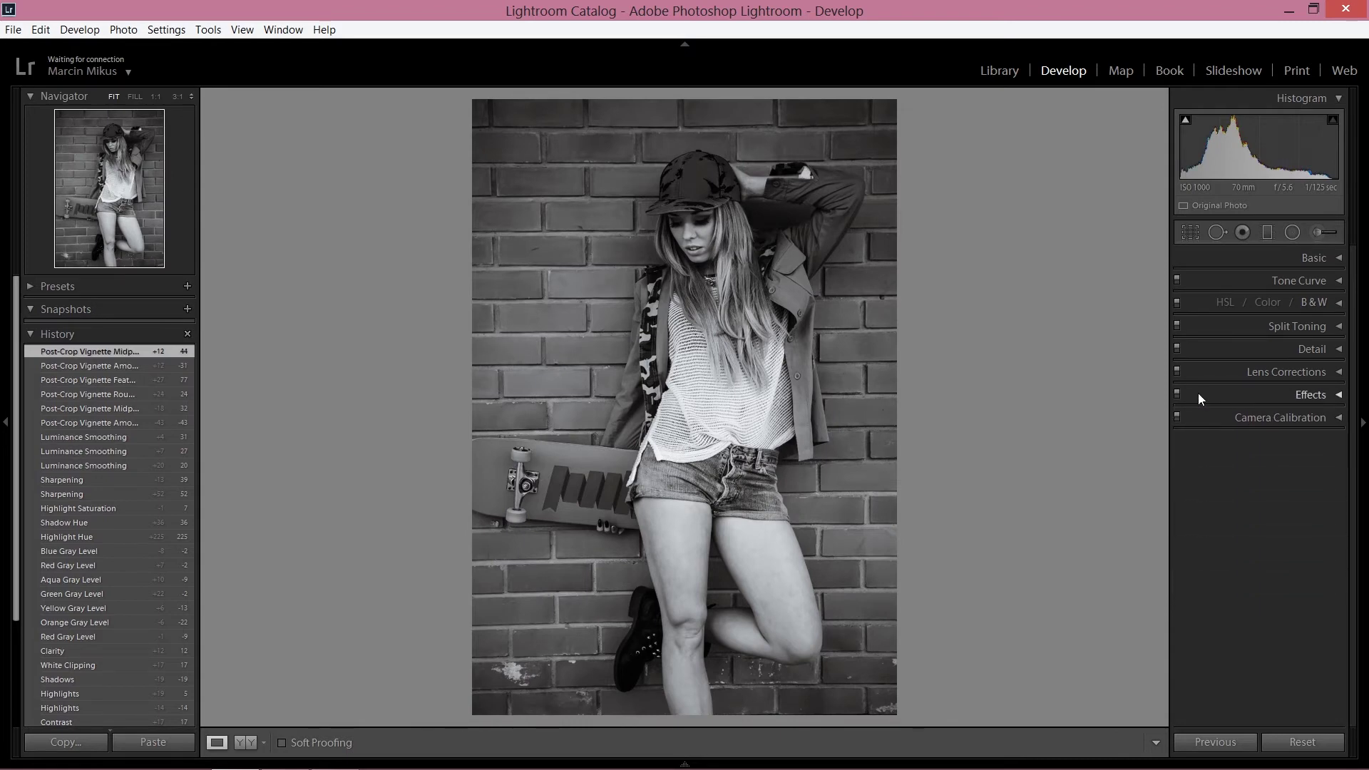
Step: Switch the Effects adjustments off and on twice to compare the photo with and without the vignette
{"action": "left_click", "coordinate": [1177, 395]}
{"action": "left_click", "coordinate": [1177, 395]}
{"action": "left_click", "coordinate": [1177, 395]}
{"action": "left_click", "coordinate": [1177, 395]}
Step: Set the vignette's Feather to 68 and Amount to -19, and return the split-toning highlight Hue to 225
{"action": "left_click", "coordinate": [1339, 395]}
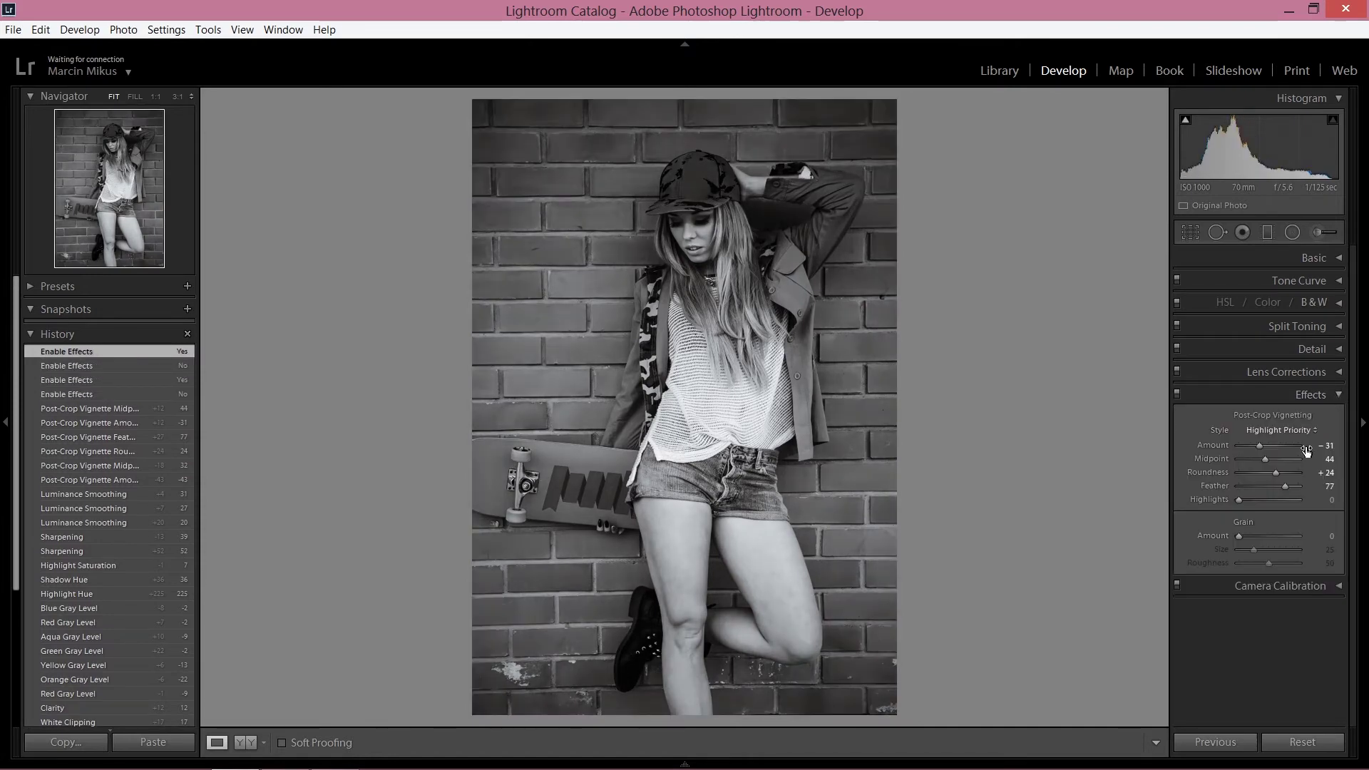
{"action": "left_click_drag", "start_coordinate": [1285, 487], "coordinate": [1261, 448]}
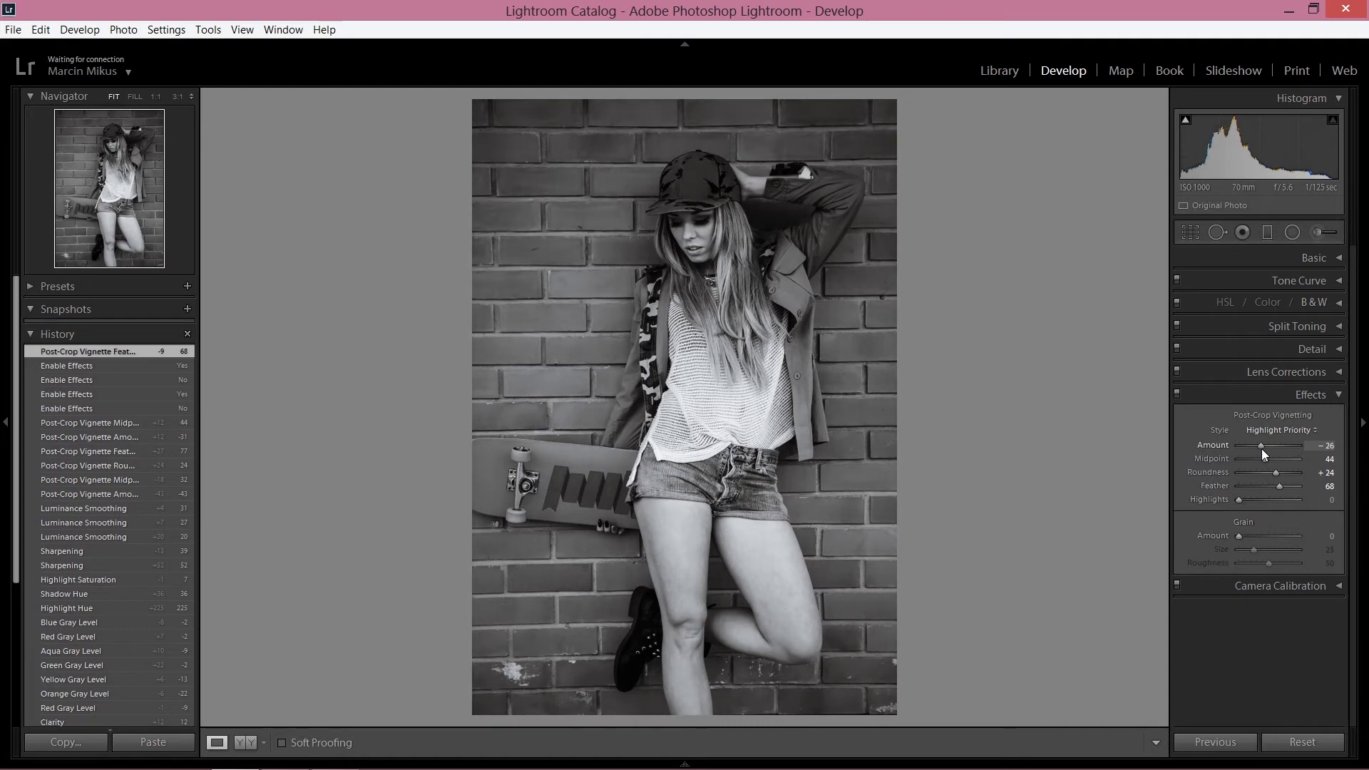
{"action": "left_click_drag", "start_coordinate": [1262, 450], "coordinate": [1265, 451]}
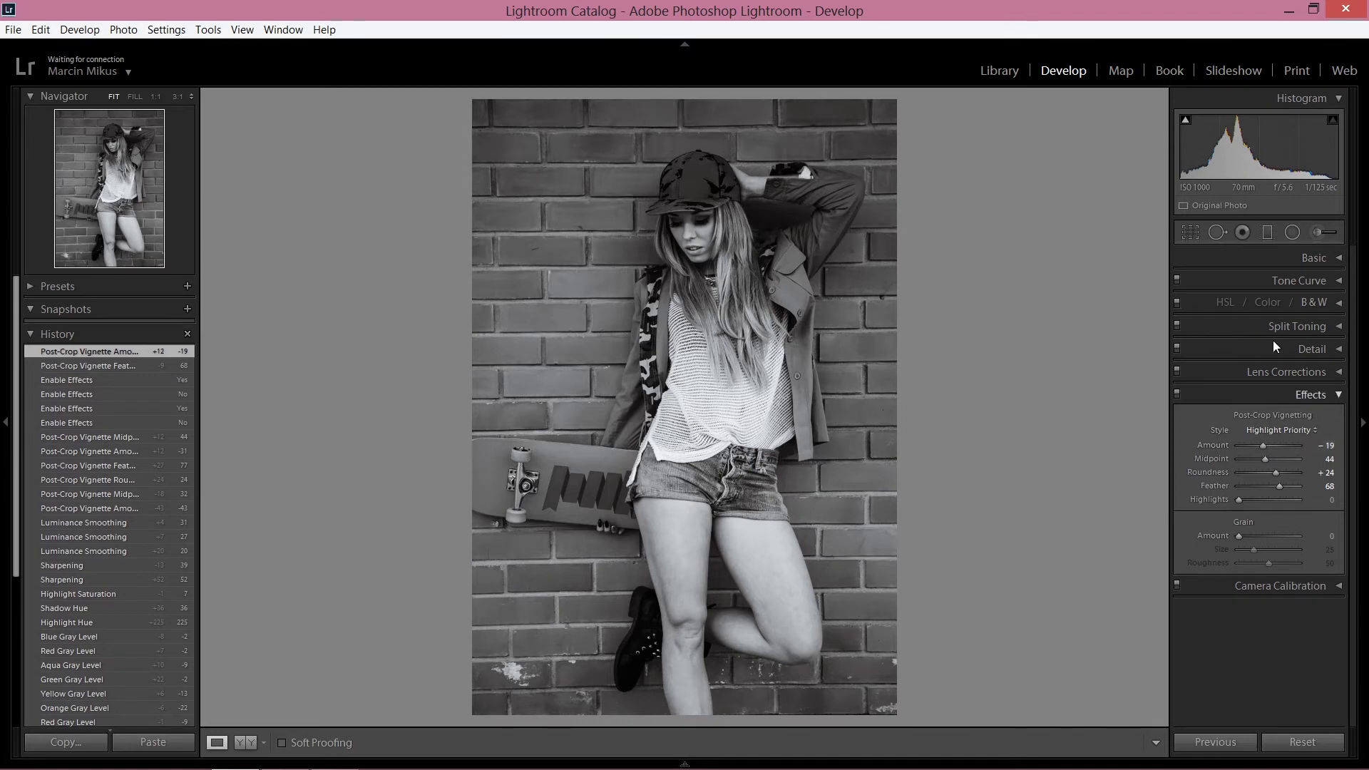
{"action": "left_click", "coordinate": [1312, 394]}
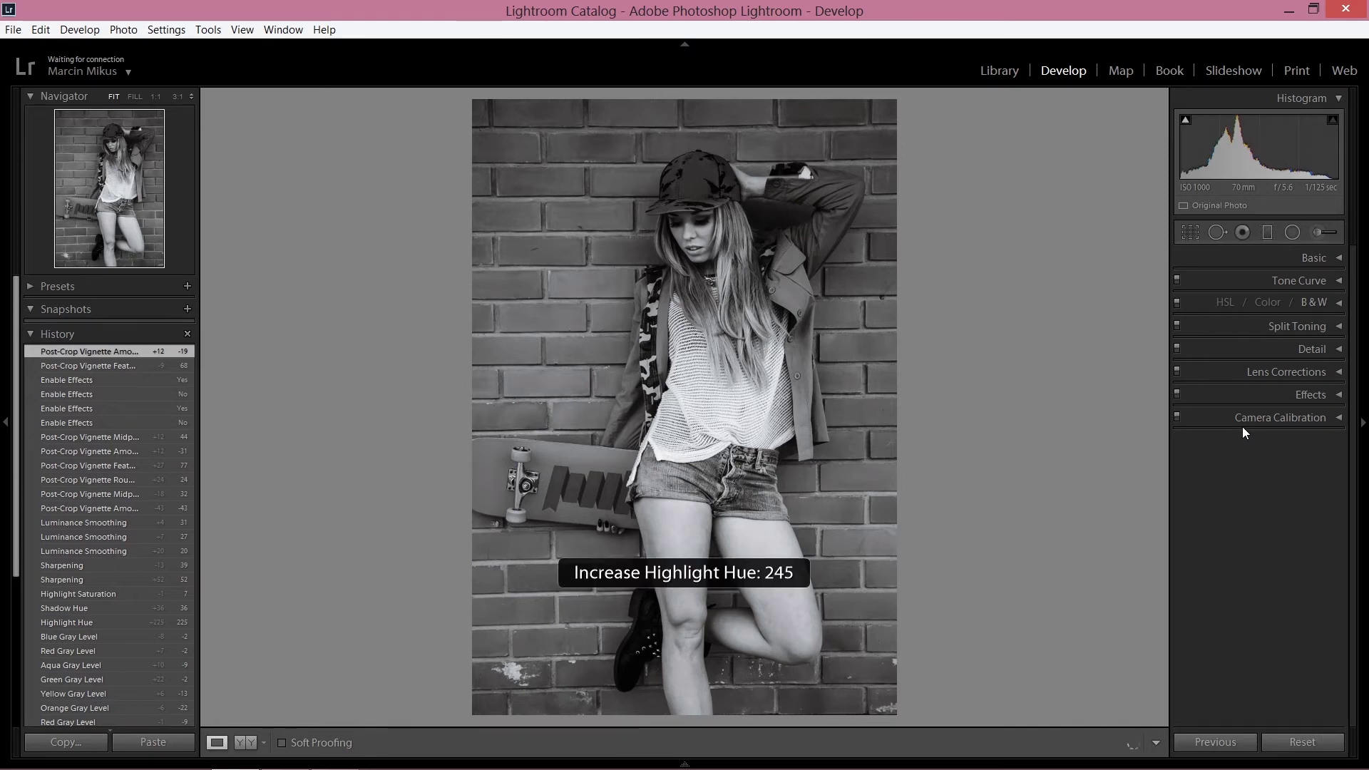
{"action": "key", "text": "minus"}
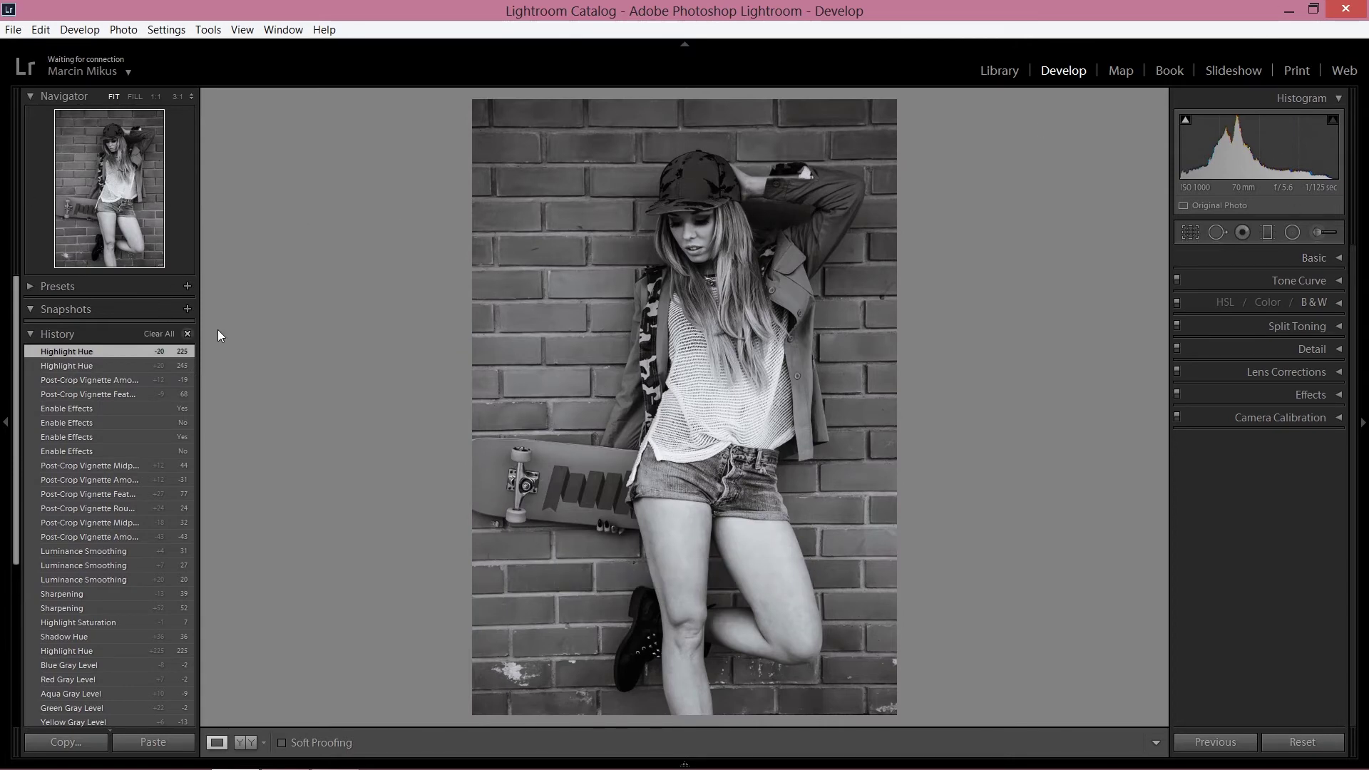
Step: Set up a new Adjustment Brush mask with Exposure -0.48 and Highlights -29
{"action": "left_click", "coordinate": [1320, 232]}
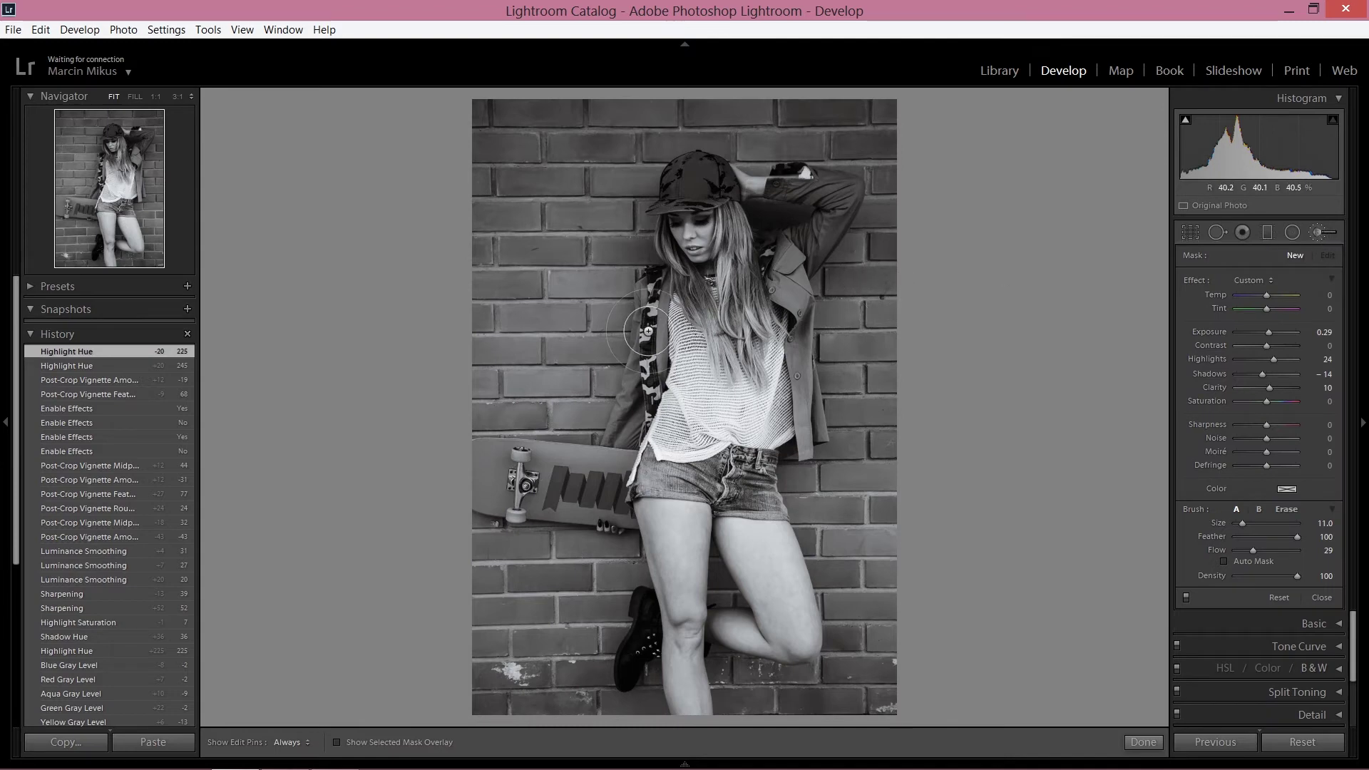
{"action": "key", "text": "z"}
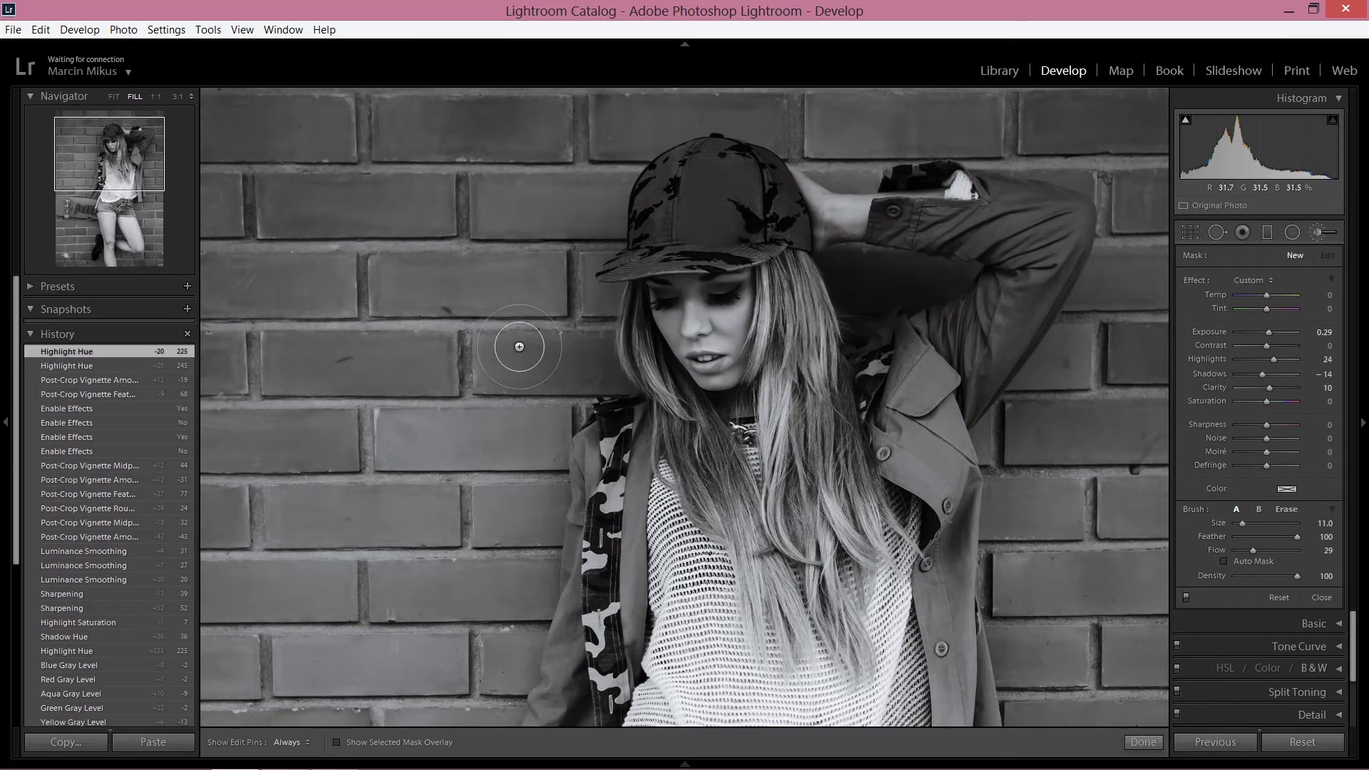
{"action": "key", "text": "z"}
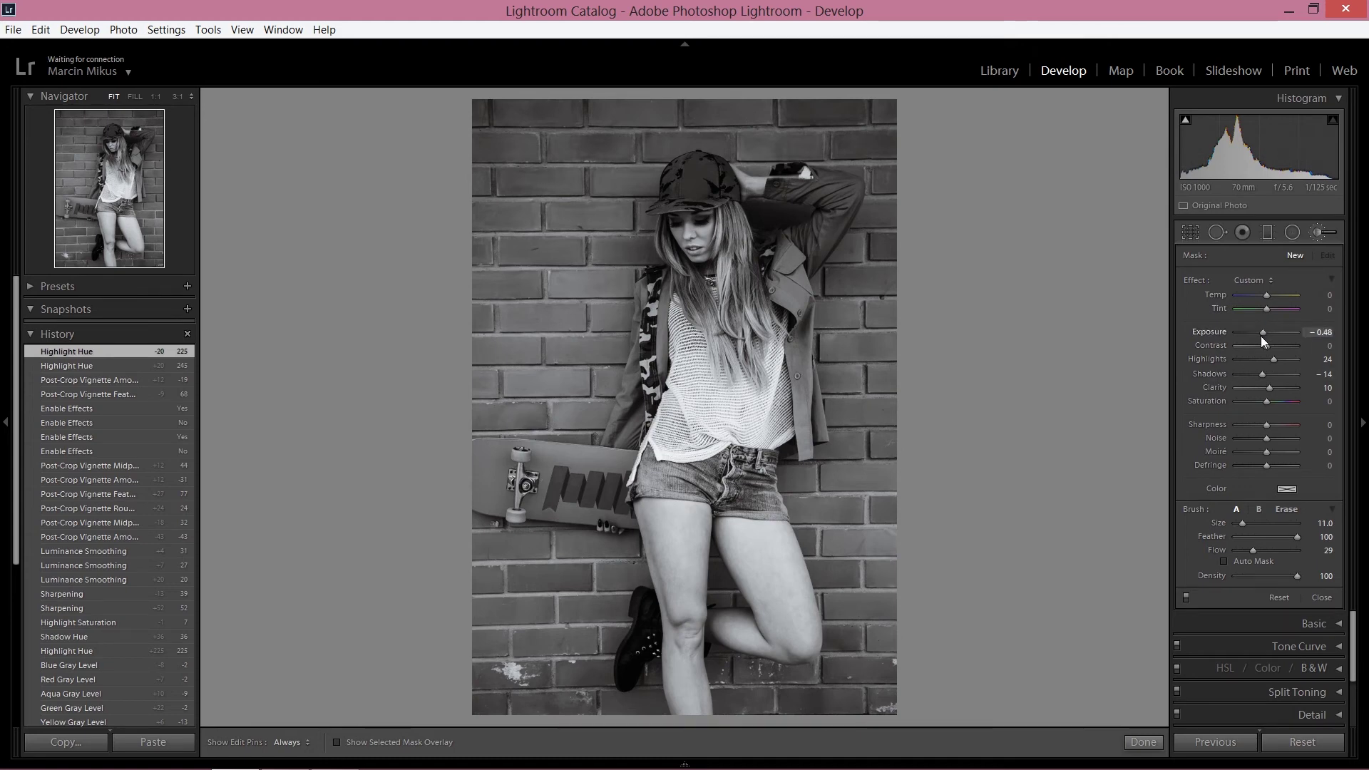
{"action": "left_click", "coordinate": [1259, 358]}
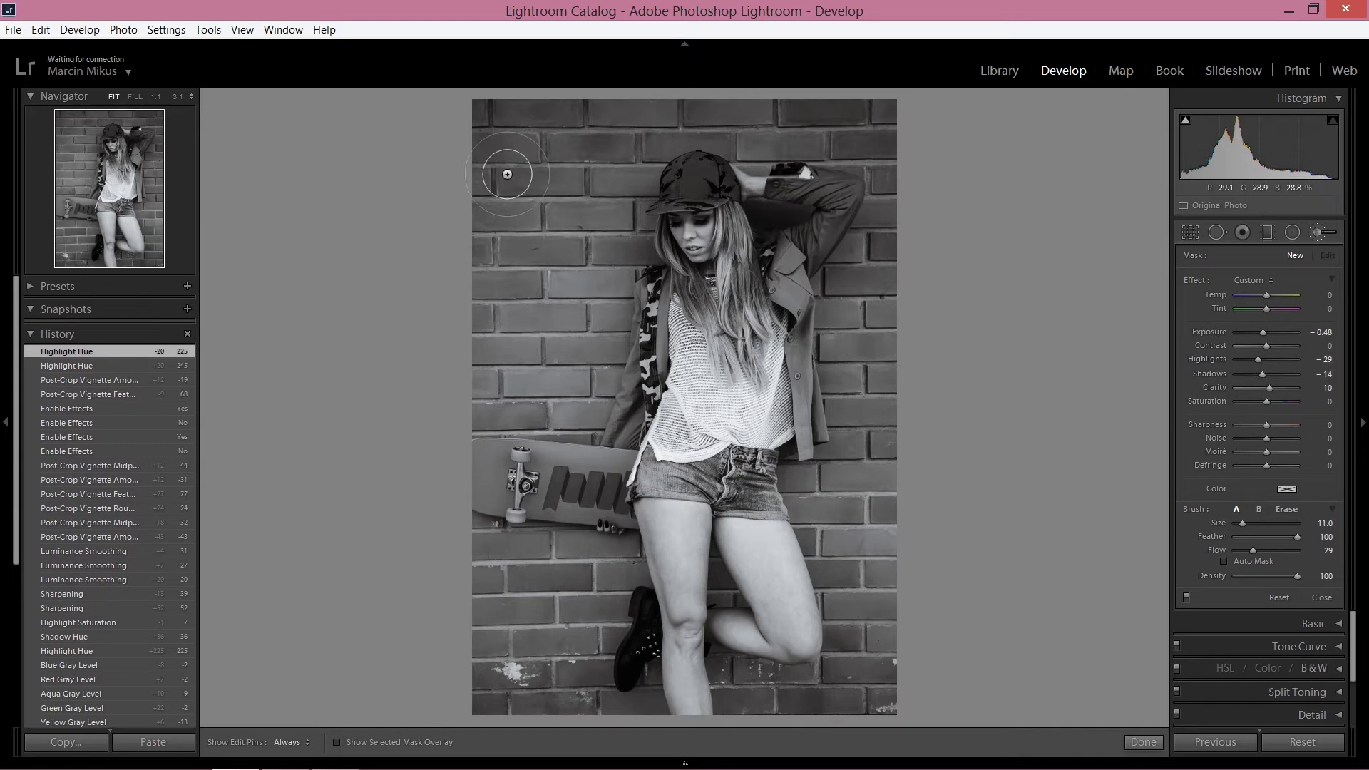
Step: Paint the darkening brush over the brick wall on both sides of the model, enlarging the brush to 15 and finally 20
{"action": "scroll", "coordinate": [512, 168], "scroll_direction": "up", "scroll_amount": 3}
{"action": "mouse_move", "coordinate": [517, 148]}
{"action": "left_mouse_down"}
{"action": "mouse_move", "coordinate": [525, 269]}
{"action": "mouse_move", "coordinate": [501, 335]}
{"action": "mouse_move", "coordinate": [503, 634]}
{"action": "mouse_move", "coordinate": [537, 647]}
{"action": "left_mouse_up"}
{"action": "key", "text": "h"}
{"action": "scroll", "coordinate": [513, 645], "scroll_direction": "up", "scroll_amount": 1}
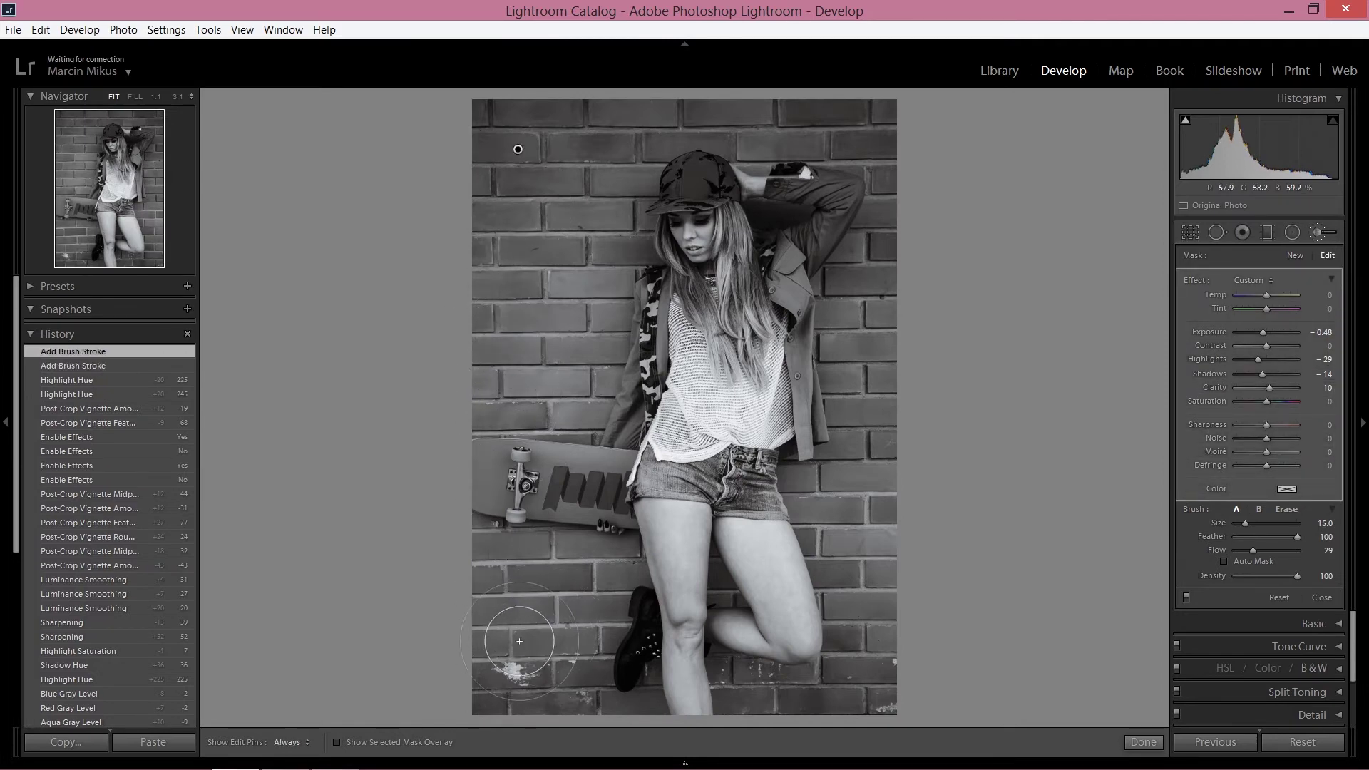
{"action": "scroll", "coordinate": [514, 650], "scroll_direction": "up", "scroll_amount": 5}
{"action": "key", "text": "h"}
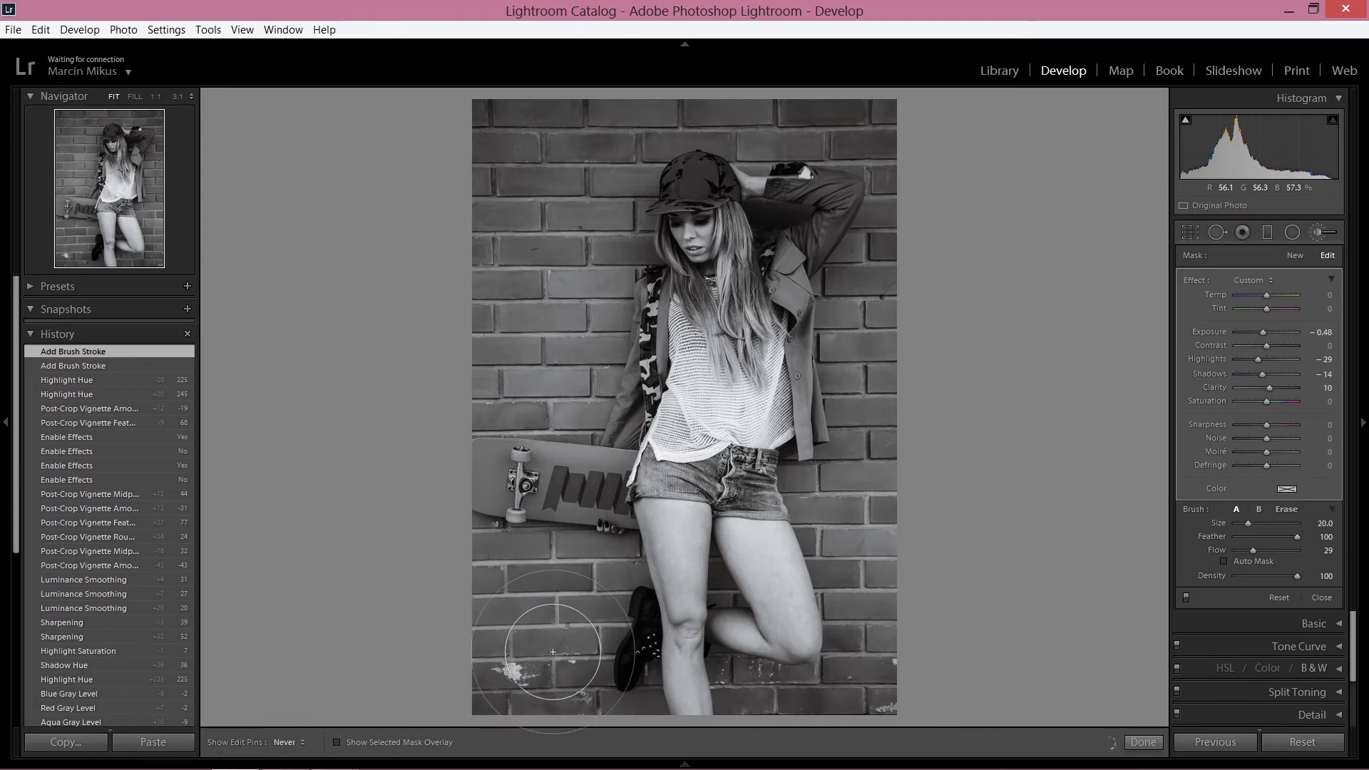
{"action": "mouse_move", "coordinate": [442, 425]}
{"action": "left_mouse_down"}
{"action": "mouse_move", "coordinate": [472, 458]}
{"action": "mouse_move", "coordinate": [507, 174]}
{"action": "left_mouse_up"}
{"action": "mouse_move", "coordinate": [838, 158]}
{"action": "left_mouse_down"}
{"action": "mouse_move", "coordinate": [848, 209]}
{"action": "mouse_move", "coordinate": [879, 229]}
{"action": "mouse_move", "coordinate": [882, 278]}
{"action": "left_mouse_up"}
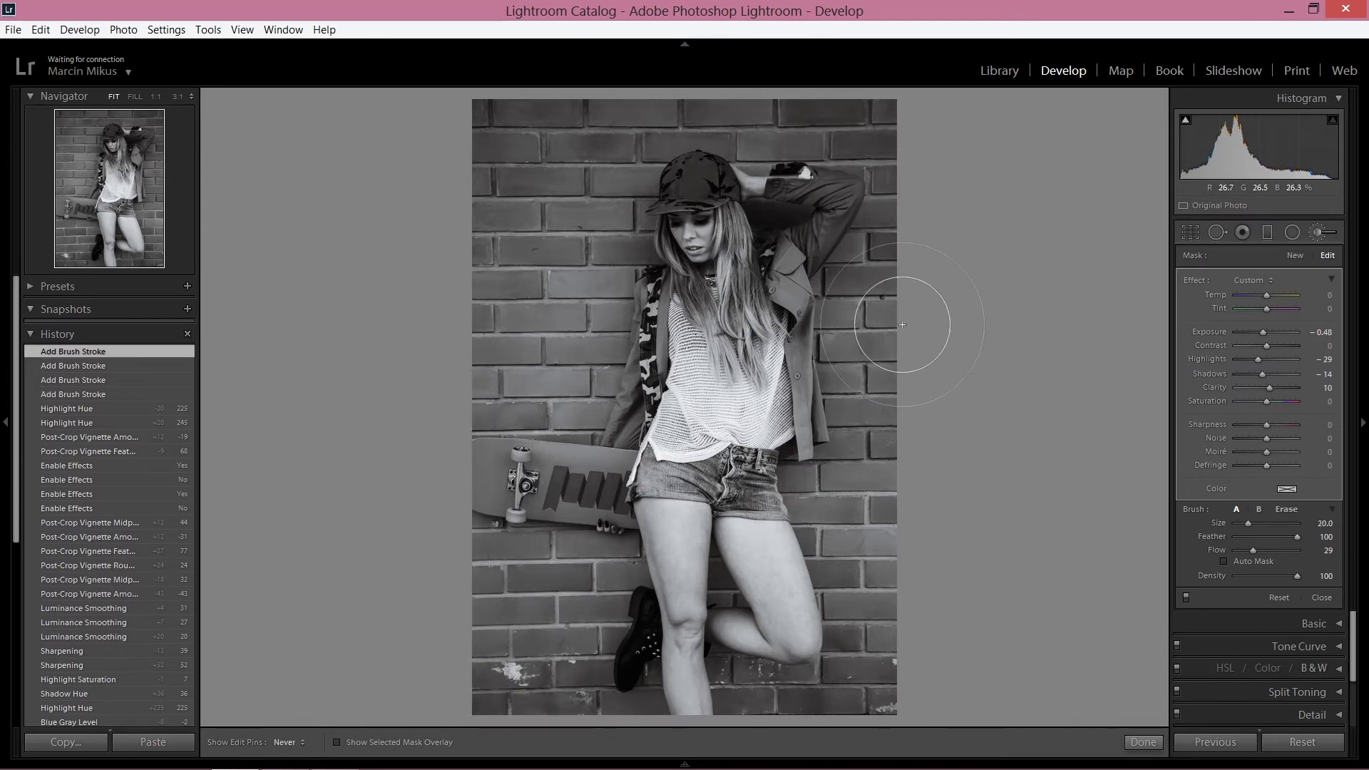
{"action": "mouse_move", "coordinate": [875, 479]}
{"action": "left_mouse_down"}
{"action": "mouse_move", "coordinate": [890, 614]}
{"action": "mouse_move", "coordinate": [902, 557]}
{"action": "mouse_move", "coordinate": [887, 432]}
{"action": "mouse_move", "coordinate": [897, 641]}
{"action": "mouse_move", "coordinate": [878, 456]}
{"action": "mouse_move", "coordinate": [903, 630]}
{"action": "mouse_move", "coordinate": [873, 592]}
{"action": "left_mouse_up"}
{"action": "key", "text": "h"}
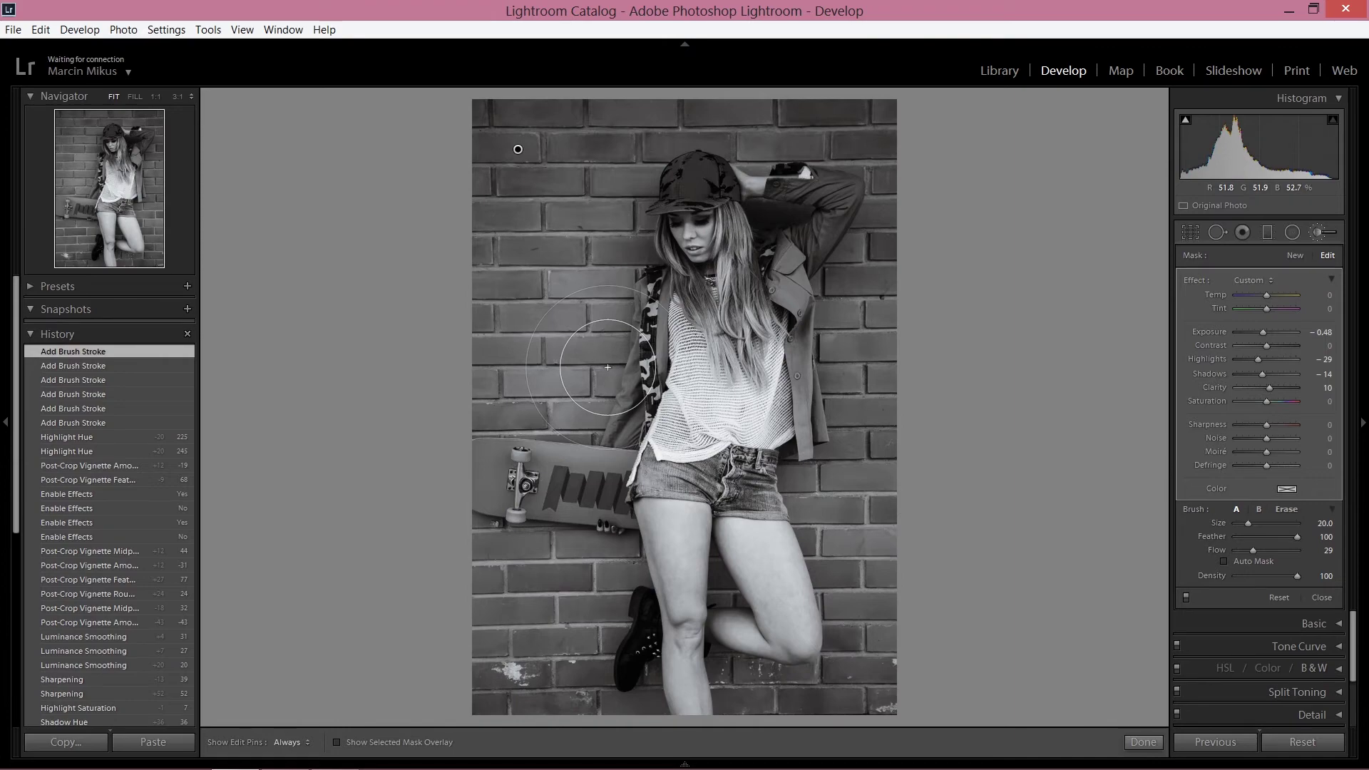
Step: Reduce the brush size to 16 and paint the darkening brush along the model's hair on both sides of the face
{"action": "key", "text": "z"}
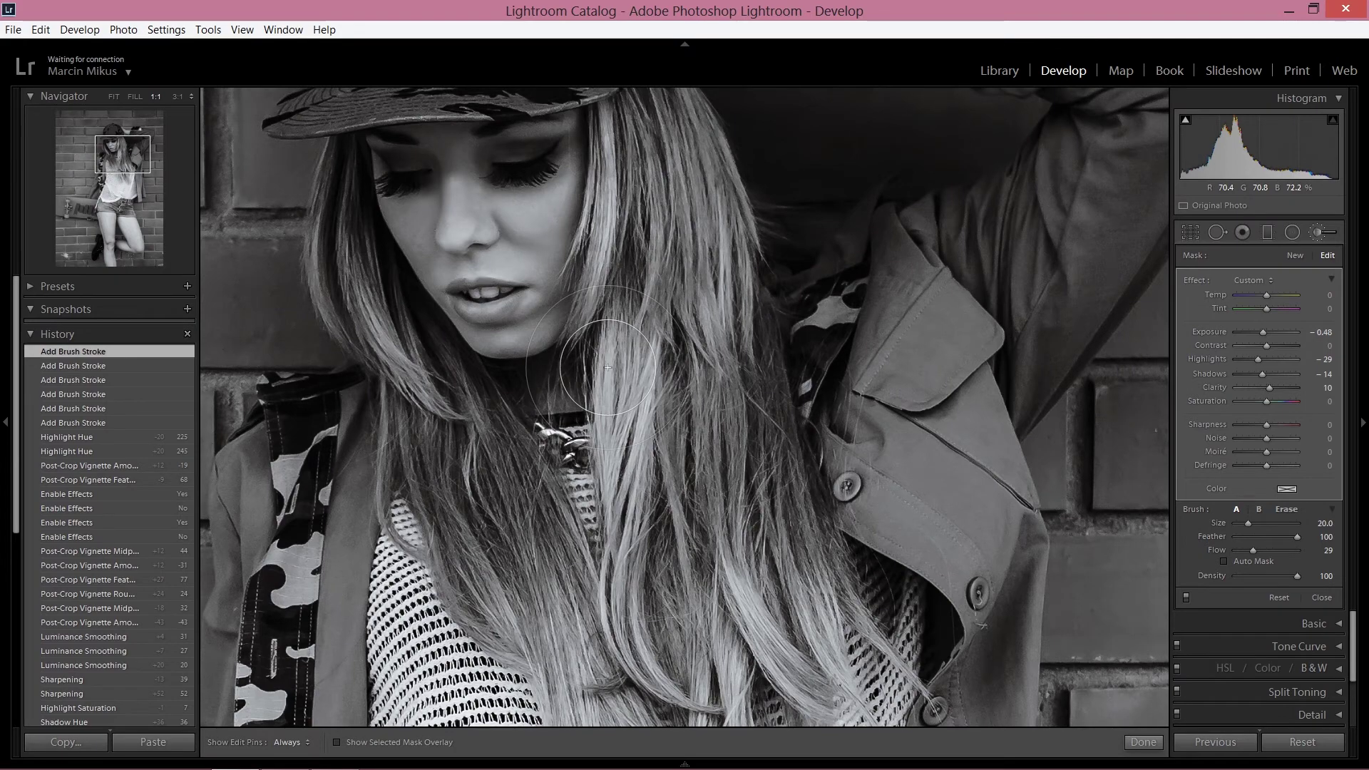
{"action": "key", "text": "bracketleft"}
{"action": "key", "text": "bracketleft"}
{"action": "key", "text": "bracketleft"}
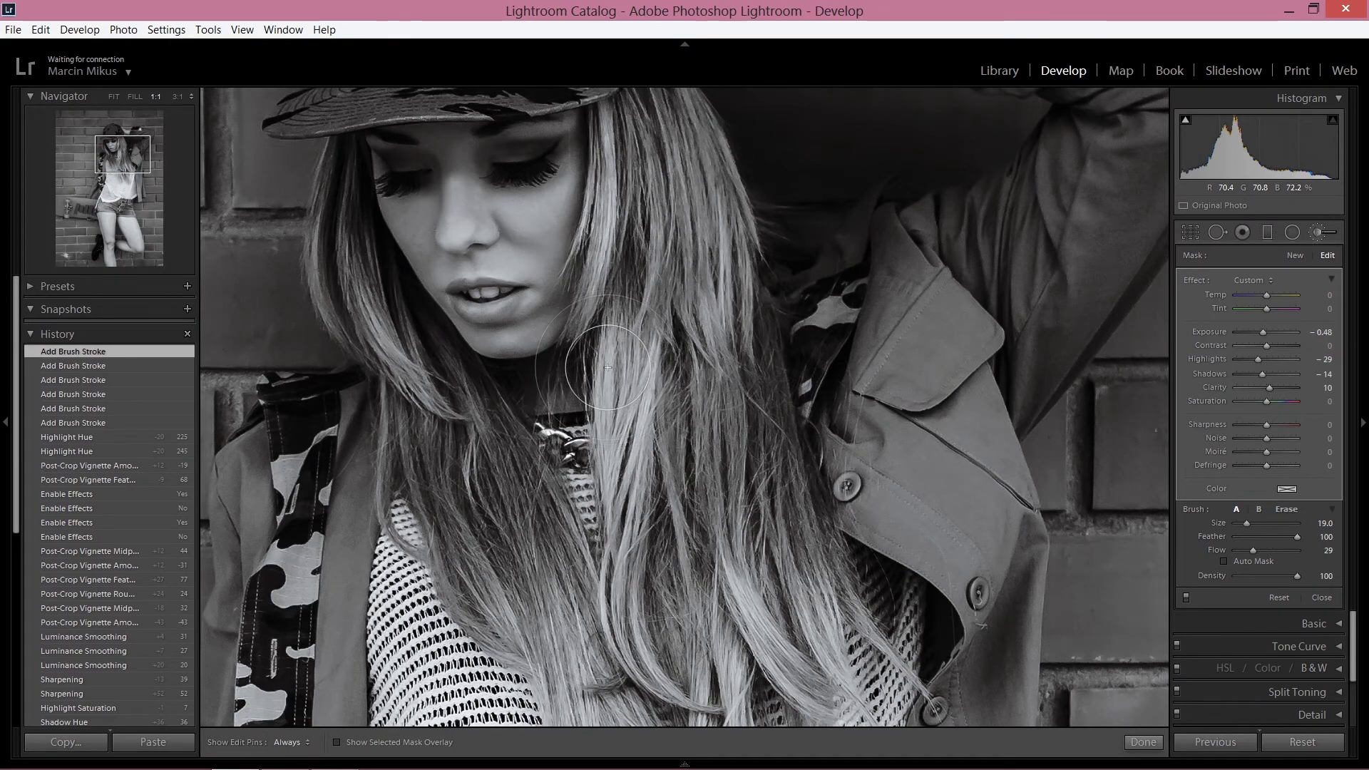
{"action": "key", "text": "h"}
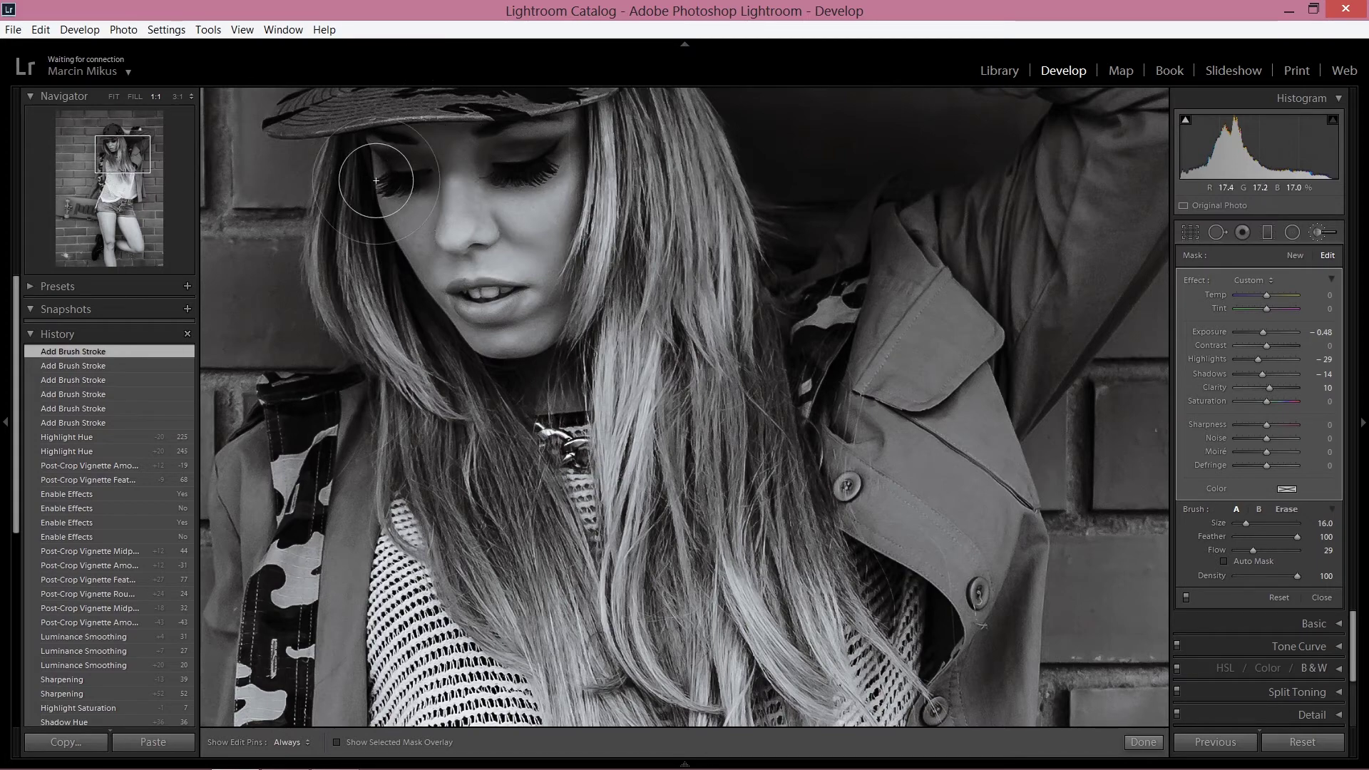
{"action": "mouse_move", "coordinate": [402, 319]}
{"action": "left_mouse_down"}
{"action": "mouse_move", "coordinate": [473, 361]}
{"action": "mouse_move", "coordinate": [546, 562]}
{"action": "left_mouse_up"}
{"action": "left_click_drag", "start_coordinate": [717, 186], "coordinate": [742, 549]}
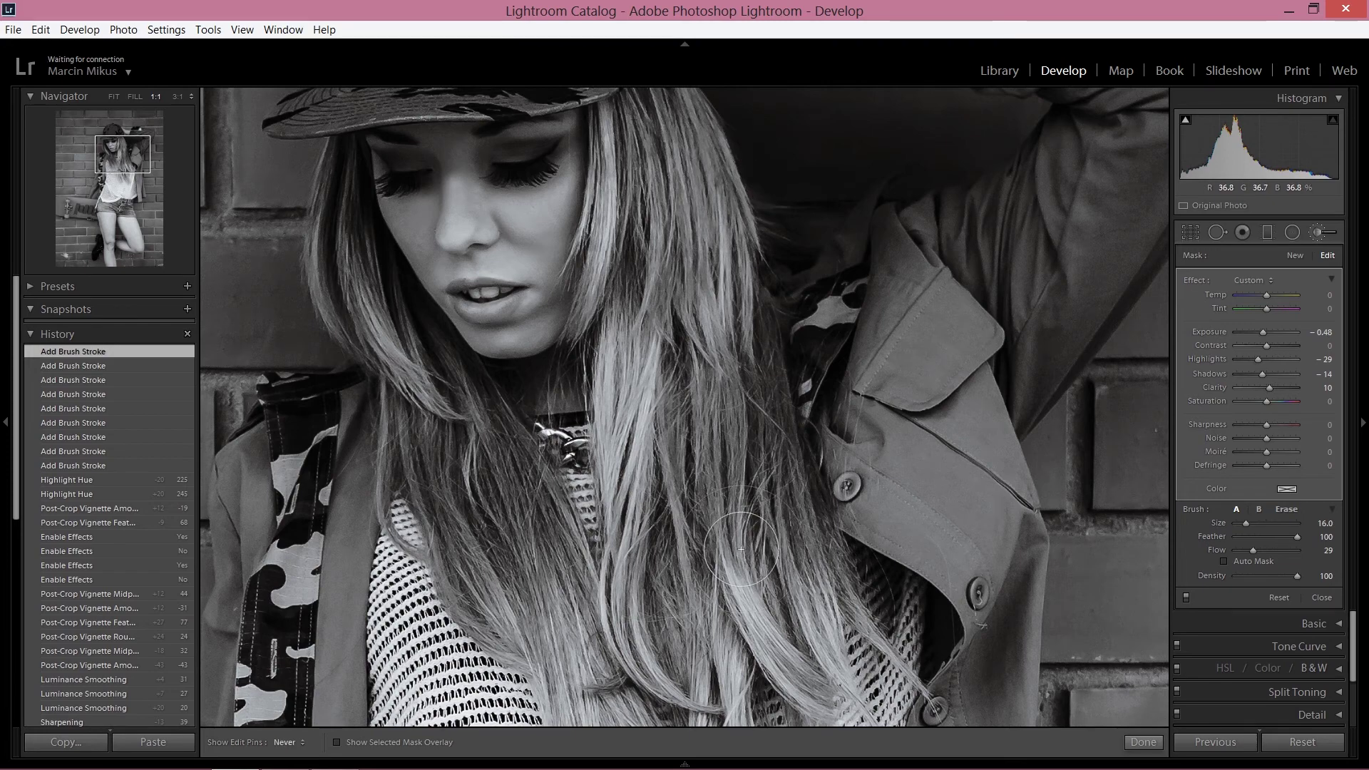
{"action": "left_click_drag", "start_coordinate": [729, 223], "coordinate": [790, 557]}
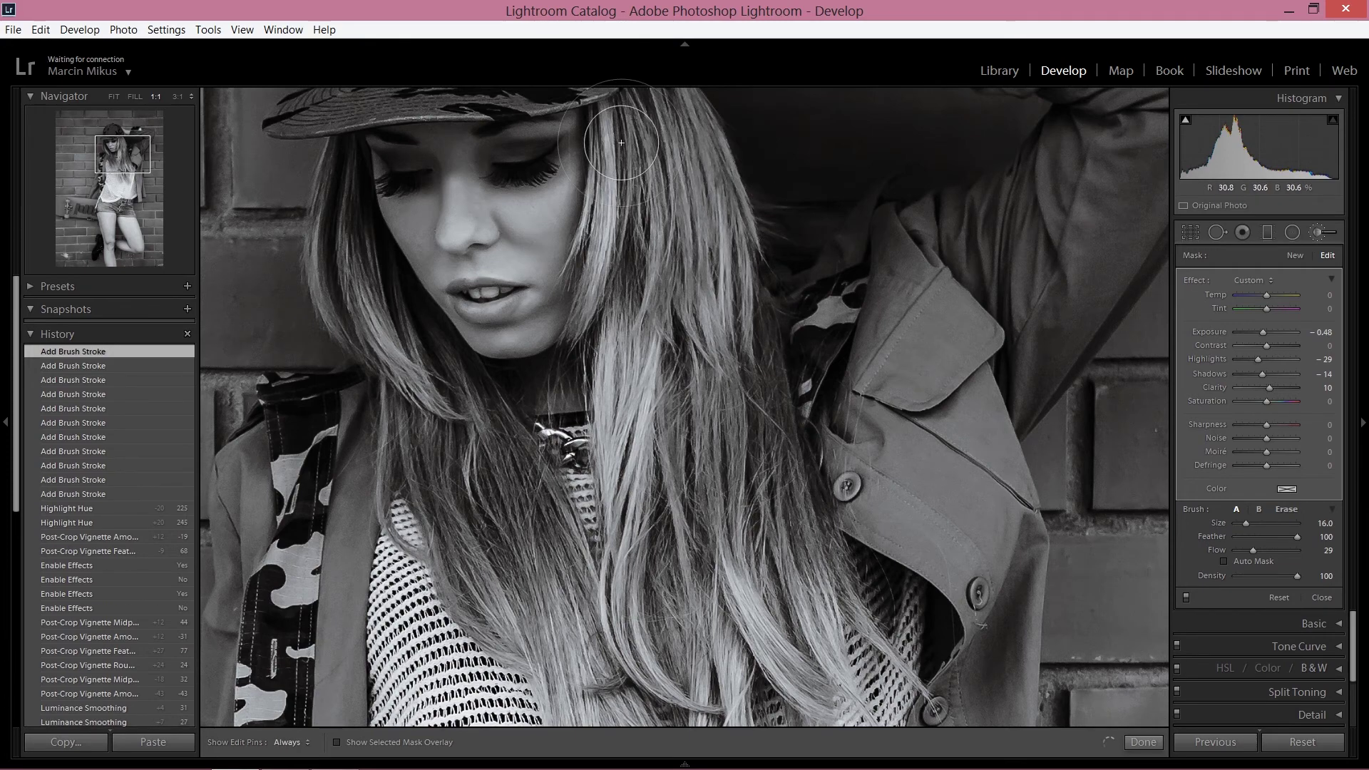
{"action": "mouse_move", "coordinate": [640, 155]}
{"action": "left_mouse_down"}
{"action": "mouse_move", "coordinate": [607, 299]}
{"action": "mouse_move", "coordinate": [656, 399]}
{"action": "mouse_move", "coordinate": [680, 588]}
{"action": "left_mouse_up"}
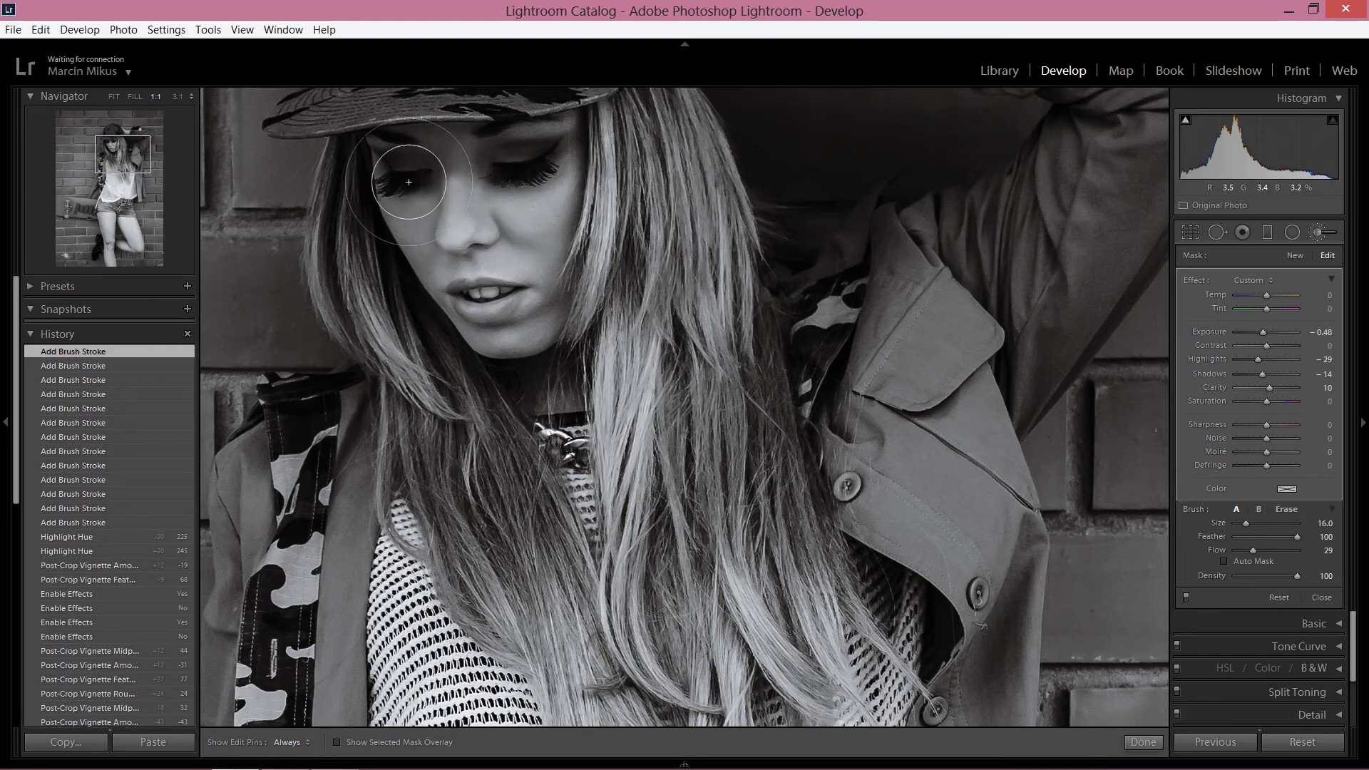
{"action": "left_click", "coordinate": [349, 157]}
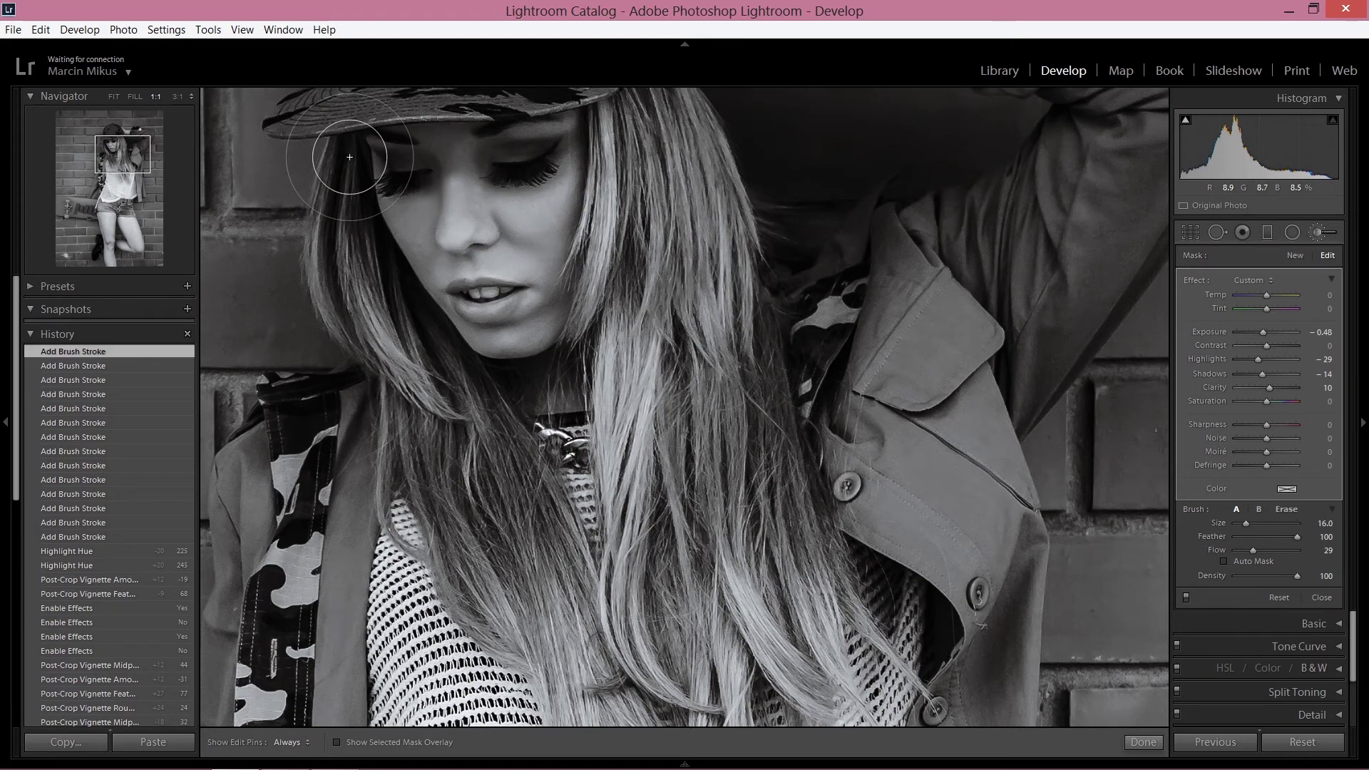
Step: Paint the darkening brush over the jacket's front panel, the lower sleeve and the camouflage lining
{"action": "key", "text": "z"}
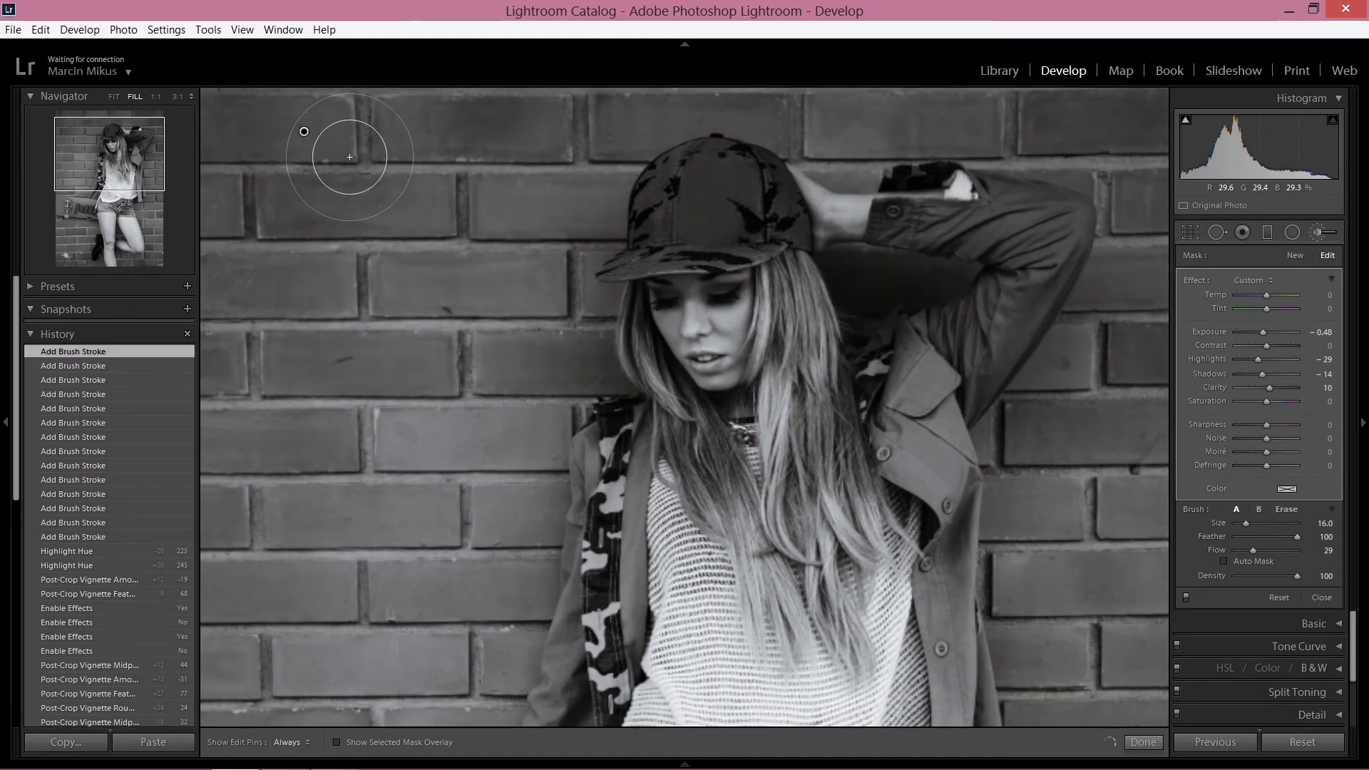
{"action": "left_click_drag", "start_coordinate": [137, 154], "coordinate": [128, 181]}
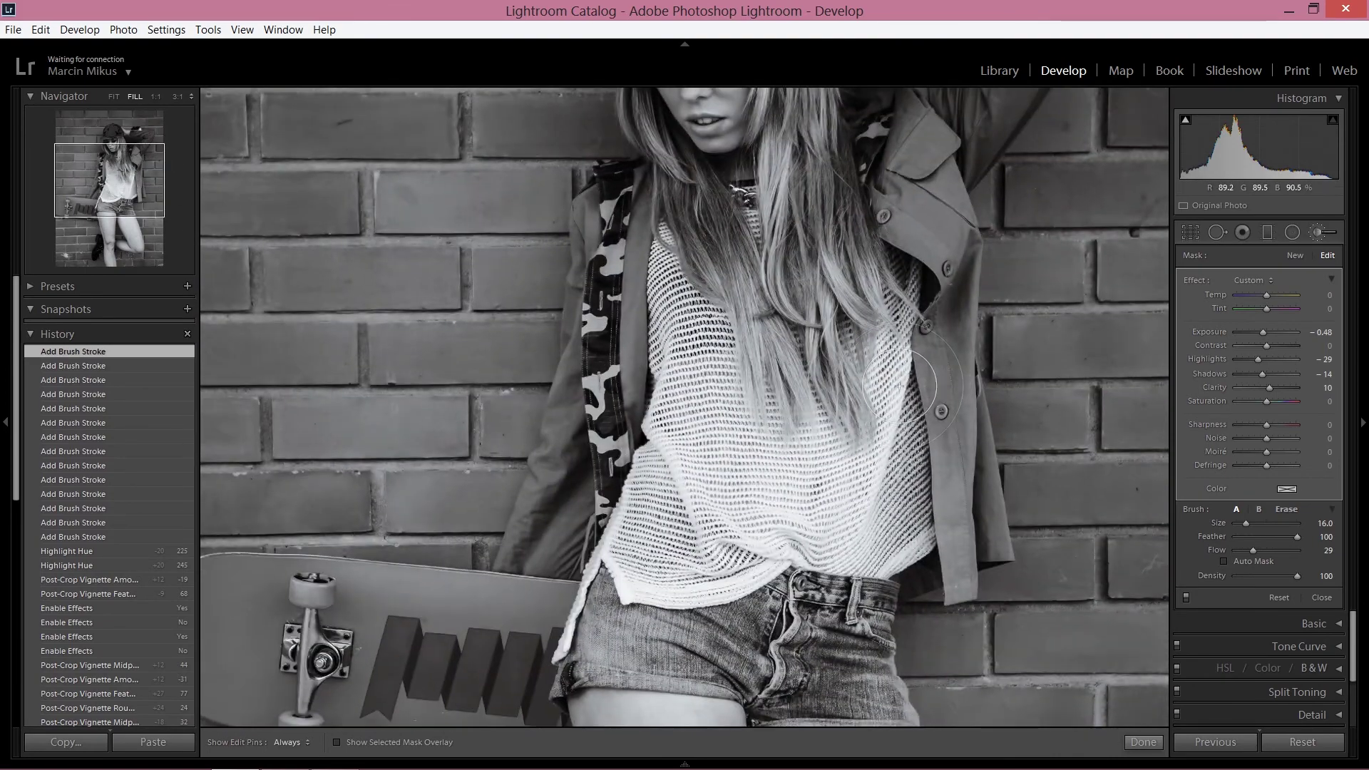
{"action": "key", "text": "h"}
{"action": "mouse_move", "coordinate": [967, 263]}
{"action": "left_mouse_down"}
{"action": "mouse_move", "coordinate": [944, 336]}
{"action": "mouse_move", "coordinate": [967, 289]}
{"action": "mouse_move", "coordinate": [952, 339]}
{"action": "mouse_move", "coordinate": [986, 439]}
{"action": "mouse_move", "coordinate": [982, 554]}
{"action": "mouse_move", "coordinate": [976, 458]}
{"action": "mouse_move", "coordinate": [969, 563]}
{"action": "left_mouse_up"}
{"action": "key", "text": "h"}
{"action": "left_click", "coordinate": [531, 537]}
{"action": "key", "text": "h"}
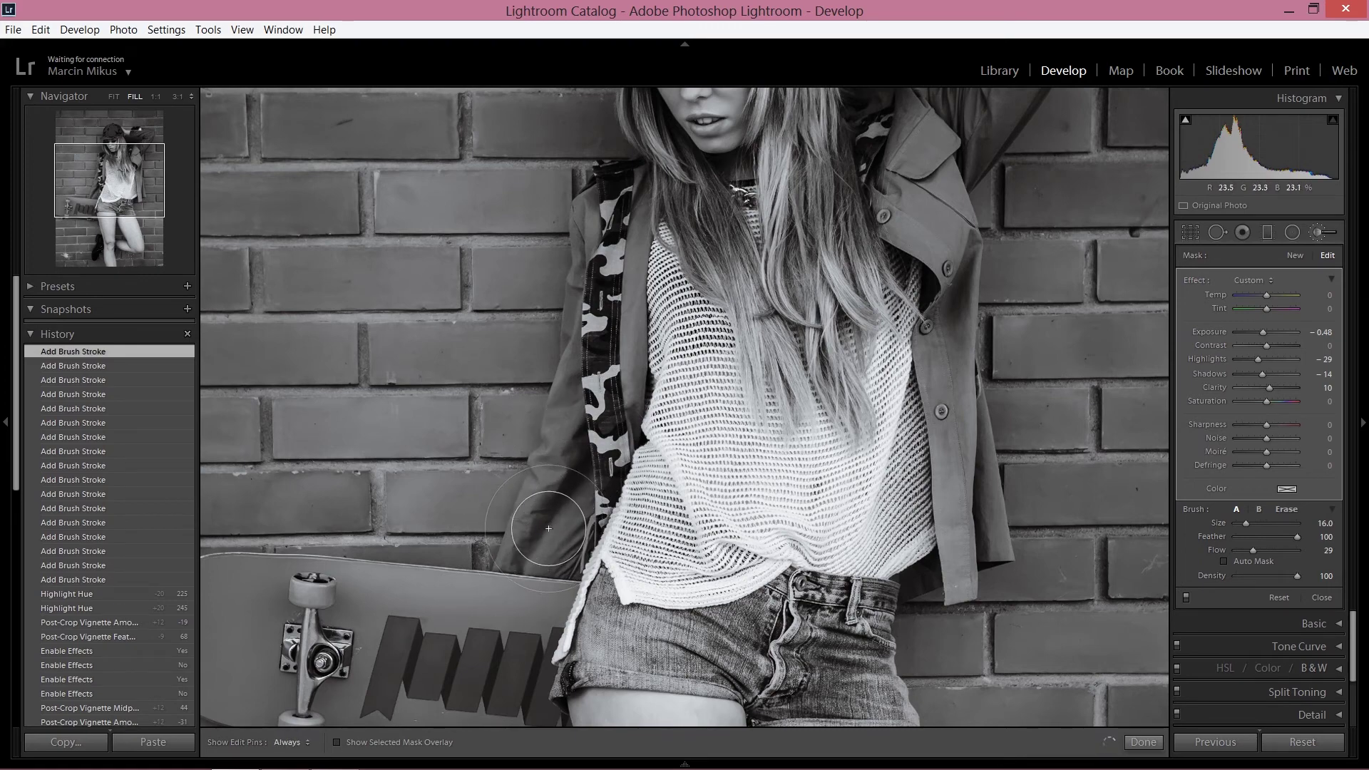
{"action": "mouse_move", "coordinate": [611, 273]}
{"action": "left_mouse_down"}
{"action": "mouse_move", "coordinate": [616, 220]}
{"action": "mouse_move", "coordinate": [612, 374]}
{"action": "mouse_move", "coordinate": [606, 243]}
{"action": "mouse_move", "coordinate": [600, 361]}
{"action": "mouse_move", "coordinate": [615, 216]}
{"action": "left_mouse_up"}
{"action": "key", "text": "h"}
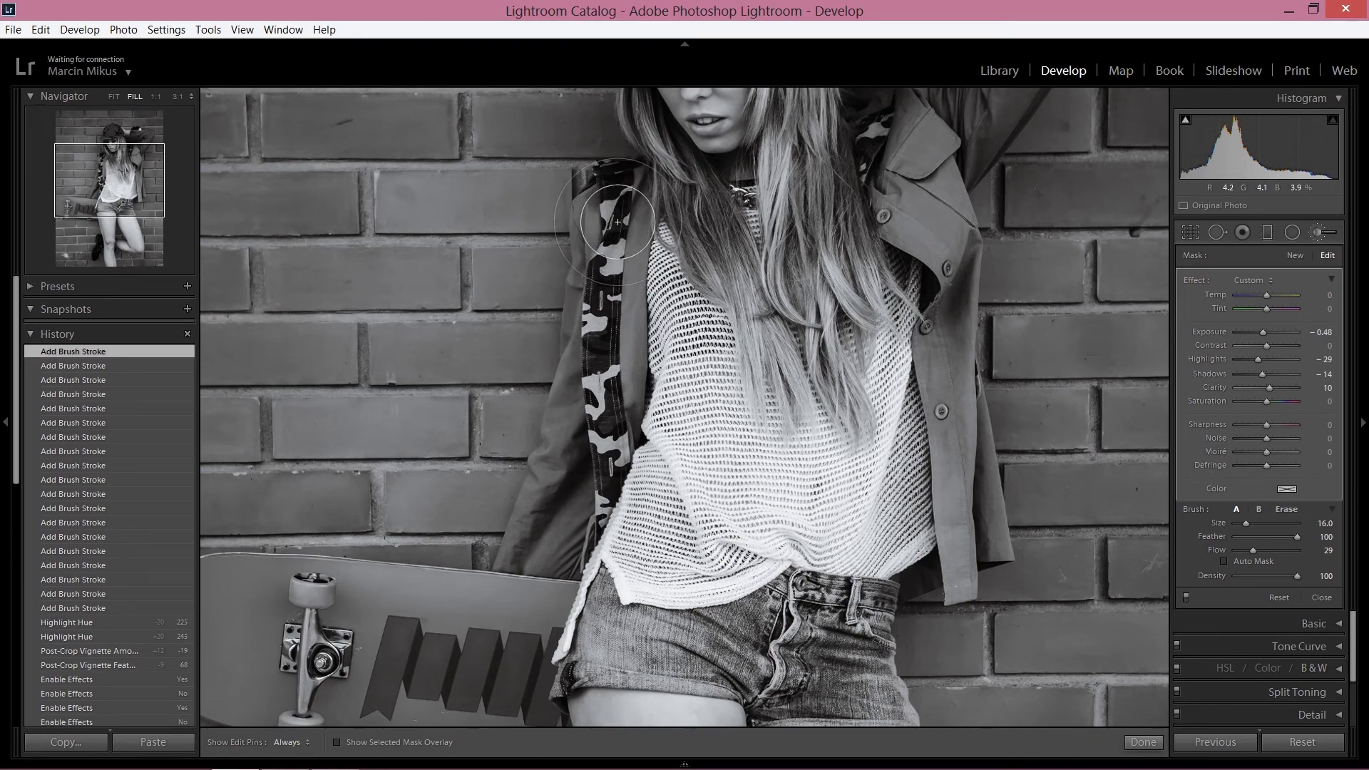
Step: Paint the darkening brush over the denim shorts and along the jacket sleeve above the skateboard
{"action": "mouse_move", "coordinate": [125, 182]}
{"action": "left_mouse_down"}
{"action": "mouse_move", "coordinate": [96, 214]}
{"action": "mouse_move", "coordinate": [104, 203]}
{"action": "left_mouse_up"}
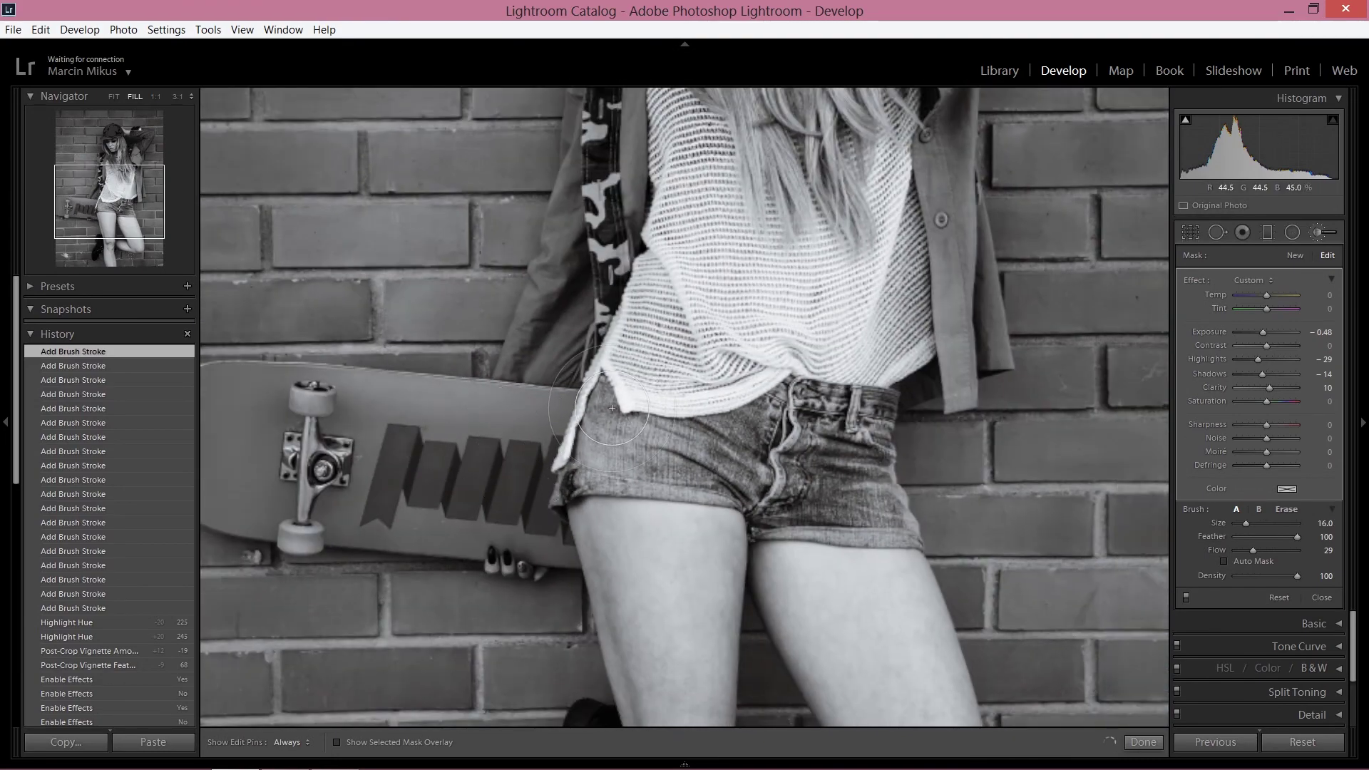
{"action": "key", "text": "h"}
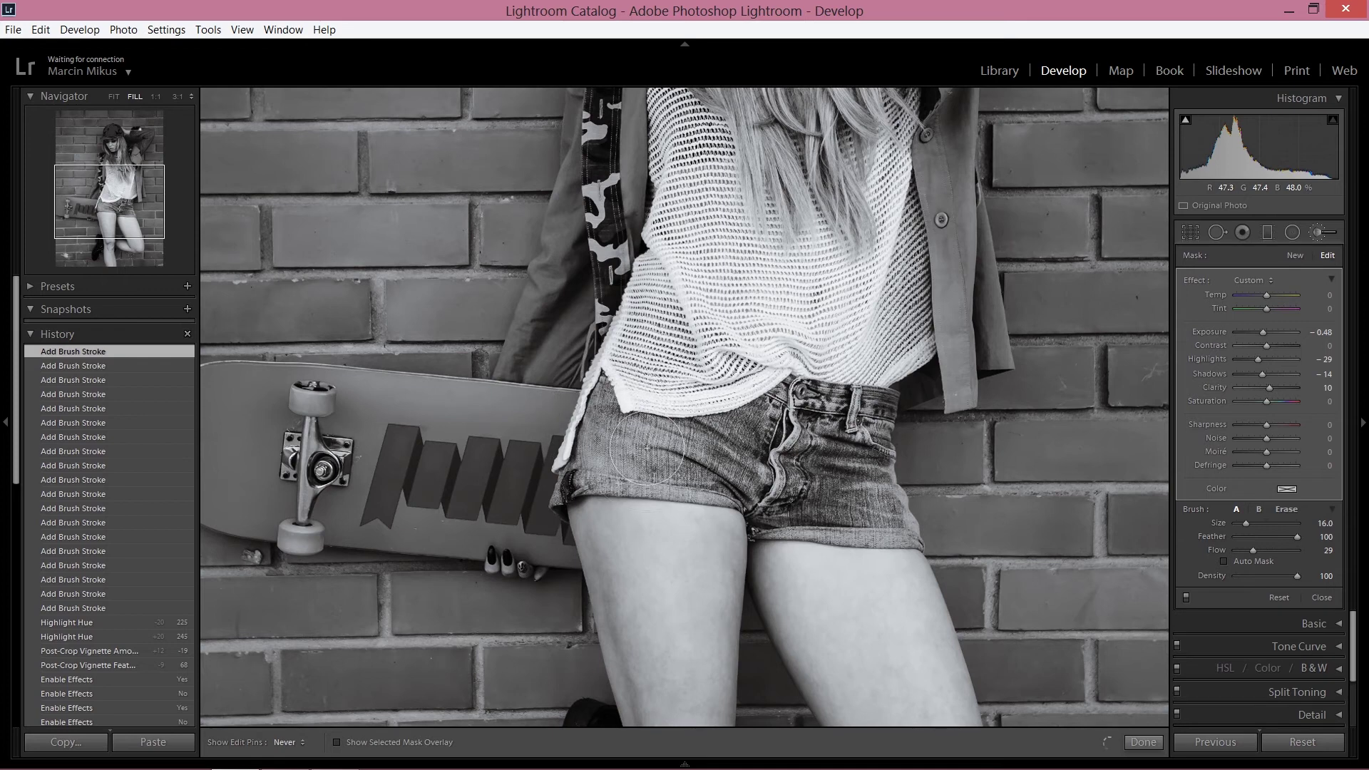
{"action": "left_click", "coordinate": [708, 471]}
{"action": "key", "text": "h"}
{"action": "mouse_move", "coordinate": [853, 463]}
{"action": "left_mouse_down"}
{"action": "mouse_move", "coordinate": [845, 475]}
{"action": "mouse_move", "coordinate": [906, 446]}
{"action": "mouse_move", "coordinate": [827, 471]}
{"action": "mouse_move", "coordinate": [860, 477]}
{"action": "mouse_move", "coordinate": [884, 506]}
{"action": "mouse_move", "coordinate": [841, 523]}
{"action": "mouse_move", "coordinate": [863, 513]}
{"action": "mouse_move", "coordinate": [851, 509]}
{"action": "left_mouse_up"}
{"action": "key", "text": "h"}
{"action": "mouse_move", "coordinate": [814, 506]}
{"action": "left_mouse_down"}
{"action": "mouse_move", "coordinate": [873, 513]}
{"action": "mouse_move", "coordinate": [816, 509]}
{"action": "left_mouse_up"}
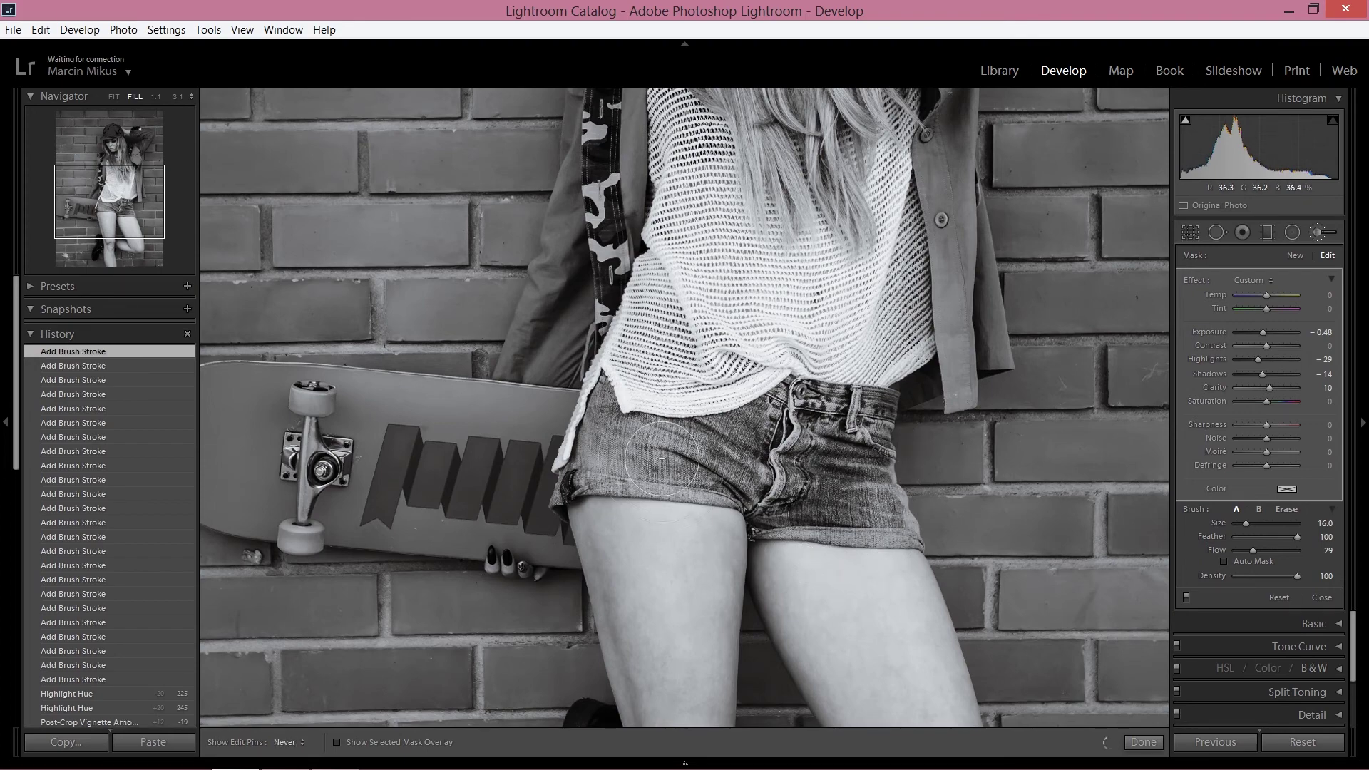
{"action": "mouse_move", "coordinate": [711, 460]}
{"action": "left_mouse_down"}
{"action": "mouse_move", "coordinate": [666, 464]}
{"action": "mouse_move", "coordinate": [683, 442]}
{"action": "left_mouse_up"}
{"action": "key", "text": "h"}
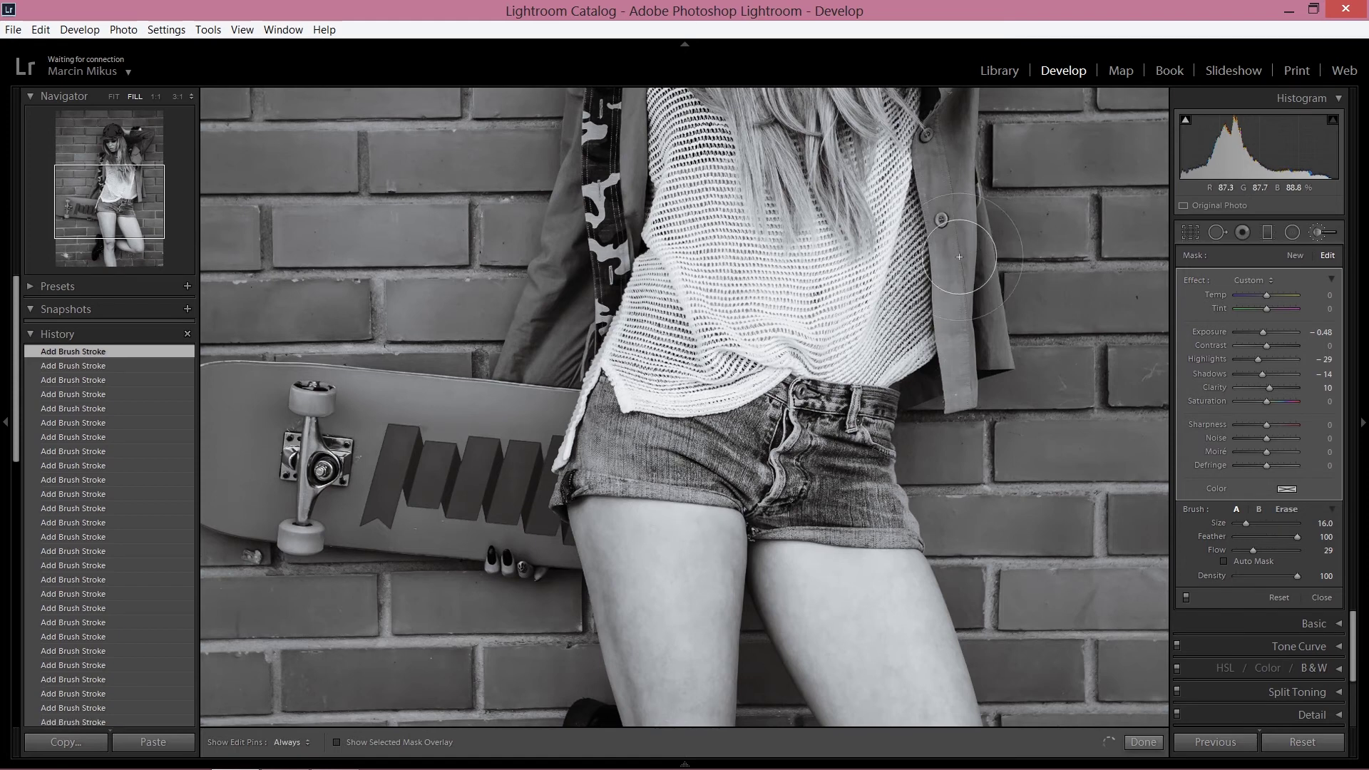
{"action": "left_click_drag", "start_coordinate": [589, 267], "coordinate": [517, 366]}
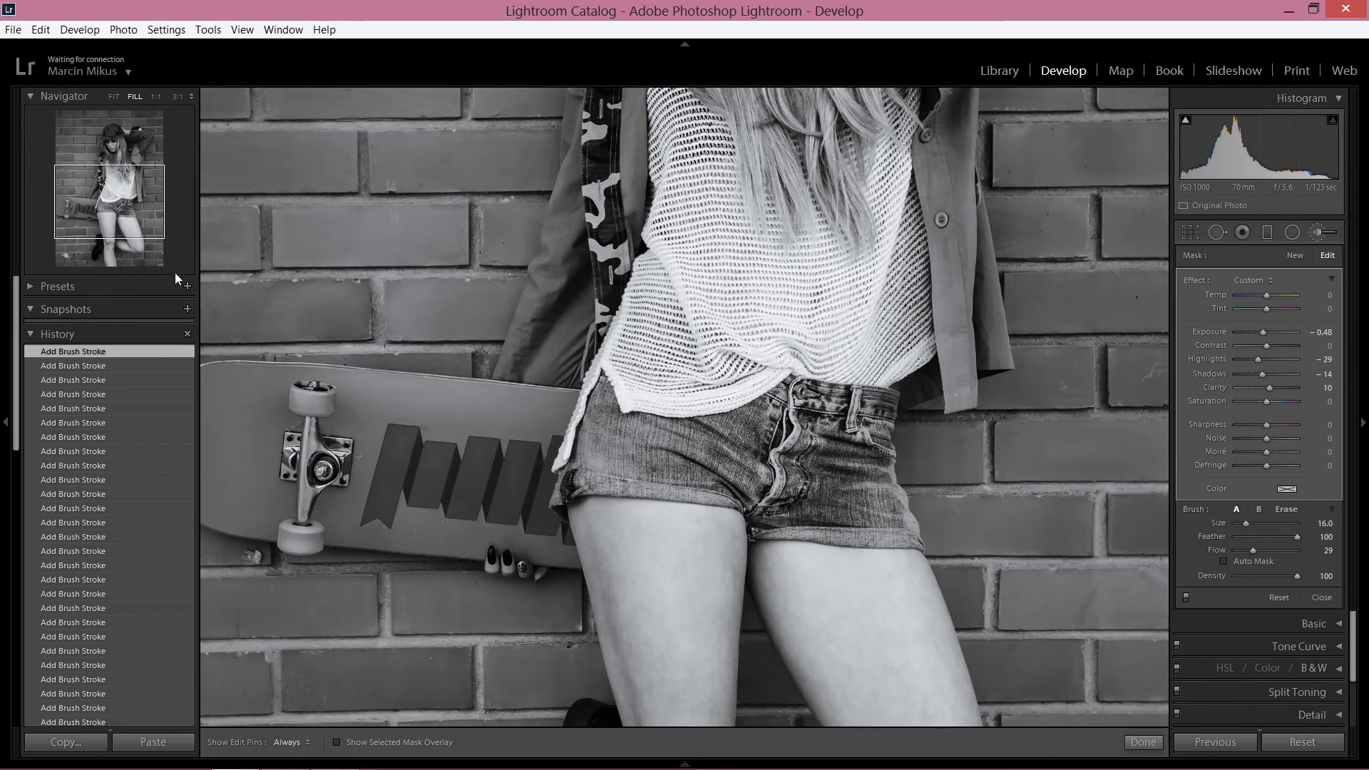
Step: Reduce the brush size to 14 and paint the darkening brush over the boot and the area between the legs
{"action": "left_click", "coordinate": [130, 216]}
{"action": "left_click_drag", "start_coordinate": [130, 223], "coordinate": [115, 256]}
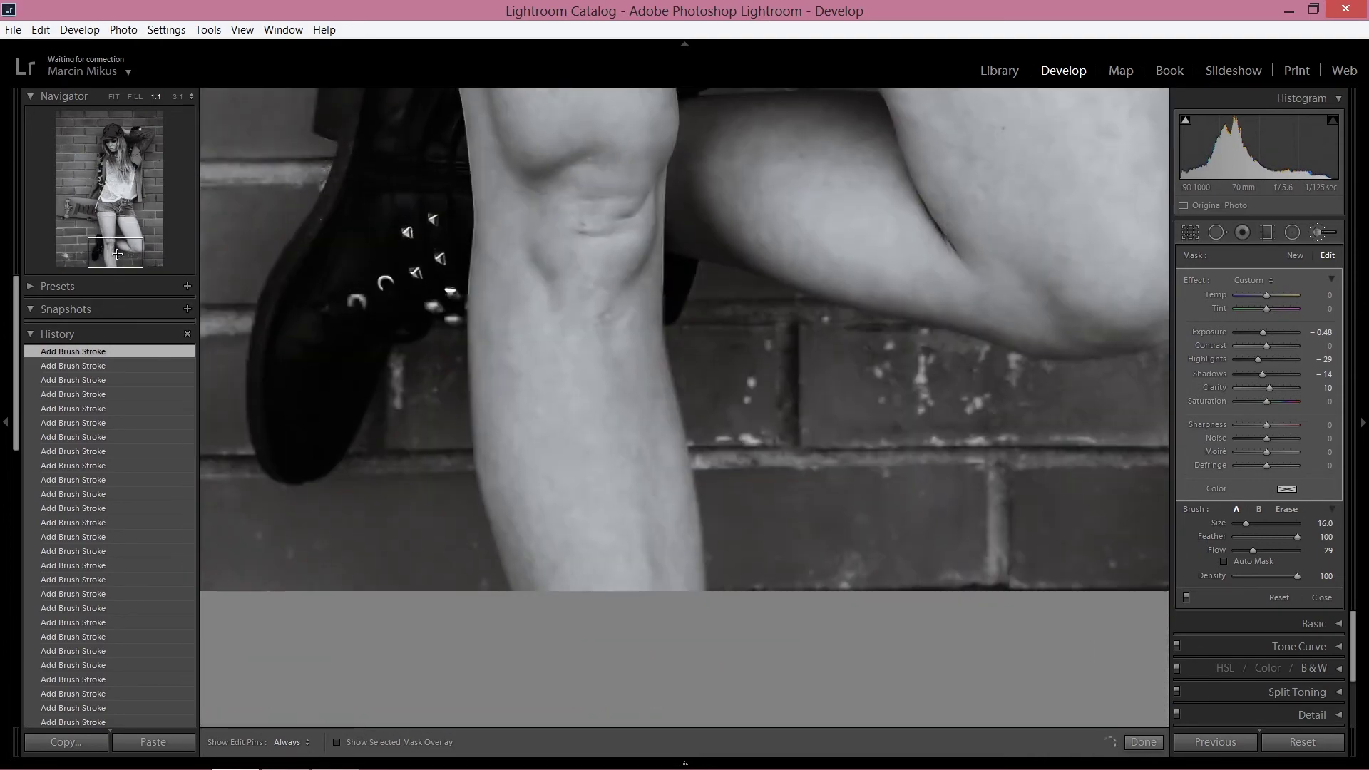
{"action": "key", "text": "ctrl+equal"}
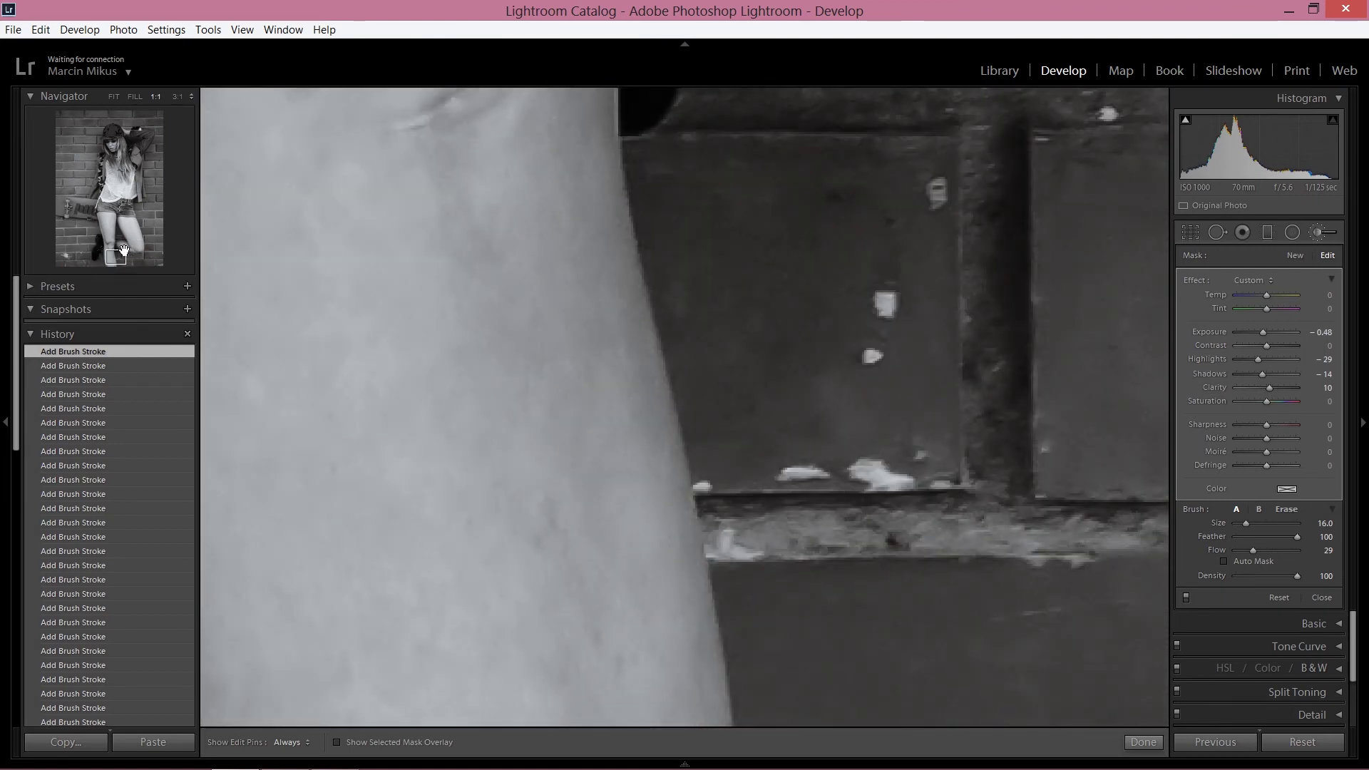
{"action": "key", "text": "ctrl+minus"}
{"action": "key", "text": "ctrl+minus"}
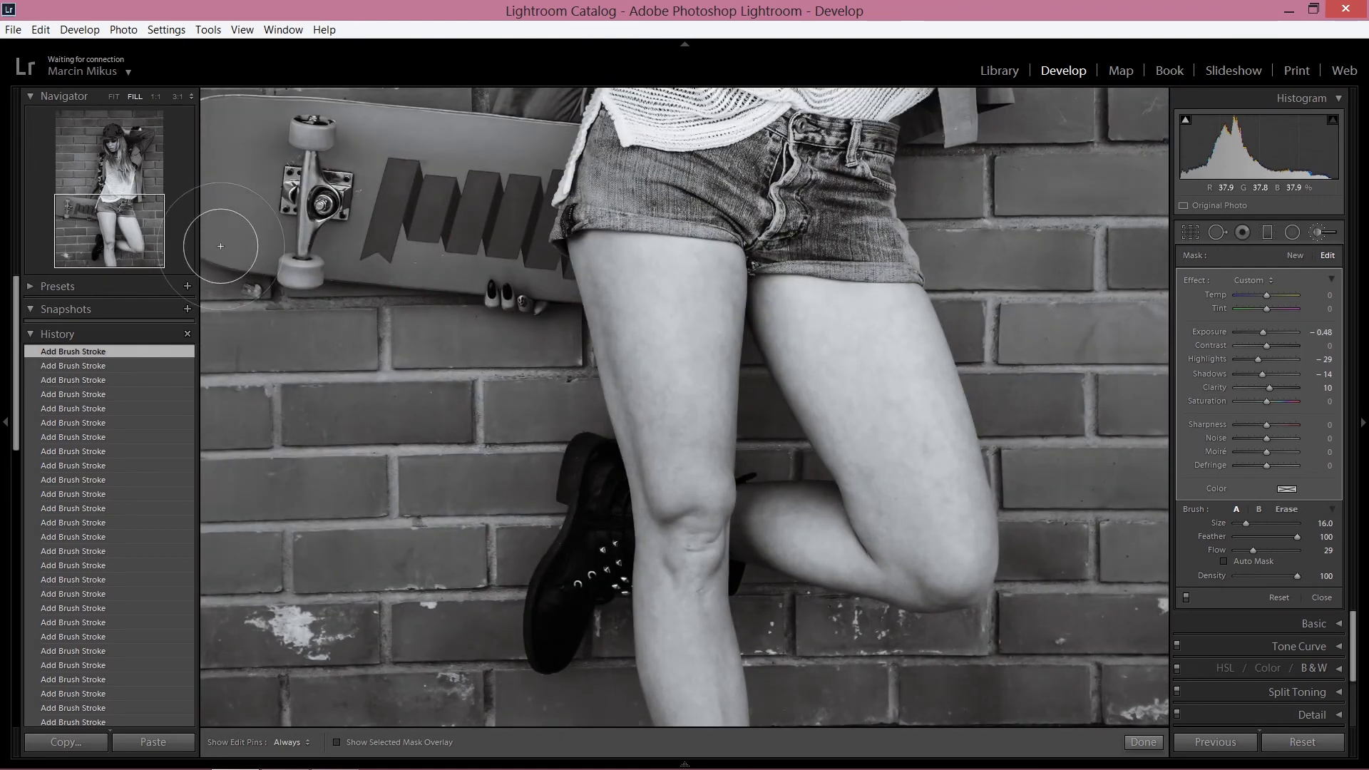
{"action": "key", "text": "h"}
{"action": "key", "text": "h"}
{"action": "key", "text": "bracketleft"}
{"action": "mouse_move", "coordinate": [612, 430]}
{"action": "left_mouse_down"}
{"action": "mouse_move", "coordinate": [576, 284]}
{"action": "mouse_move", "coordinate": [601, 381]}
{"action": "mouse_move", "coordinate": [601, 320]}
{"action": "mouse_move", "coordinate": [591, 296]}
{"action": "mouse_move", "coordinate": [593, 466]}
{"action": "mouse_move", "coordinate": [595, 433]}
{"action": "mouse_move", "coordinate": [634, 695]}
{"action": "mouse_move", "coordinate": [630, 471]}
{"action": "mouse_move", "coordinate": [624, 696]}
{"action": "mouse_move", "coordinate": [620, 643]}
{"action": "mouse_move", "coordinate": [630, 686]}
{"action": "left_mouse_up"}
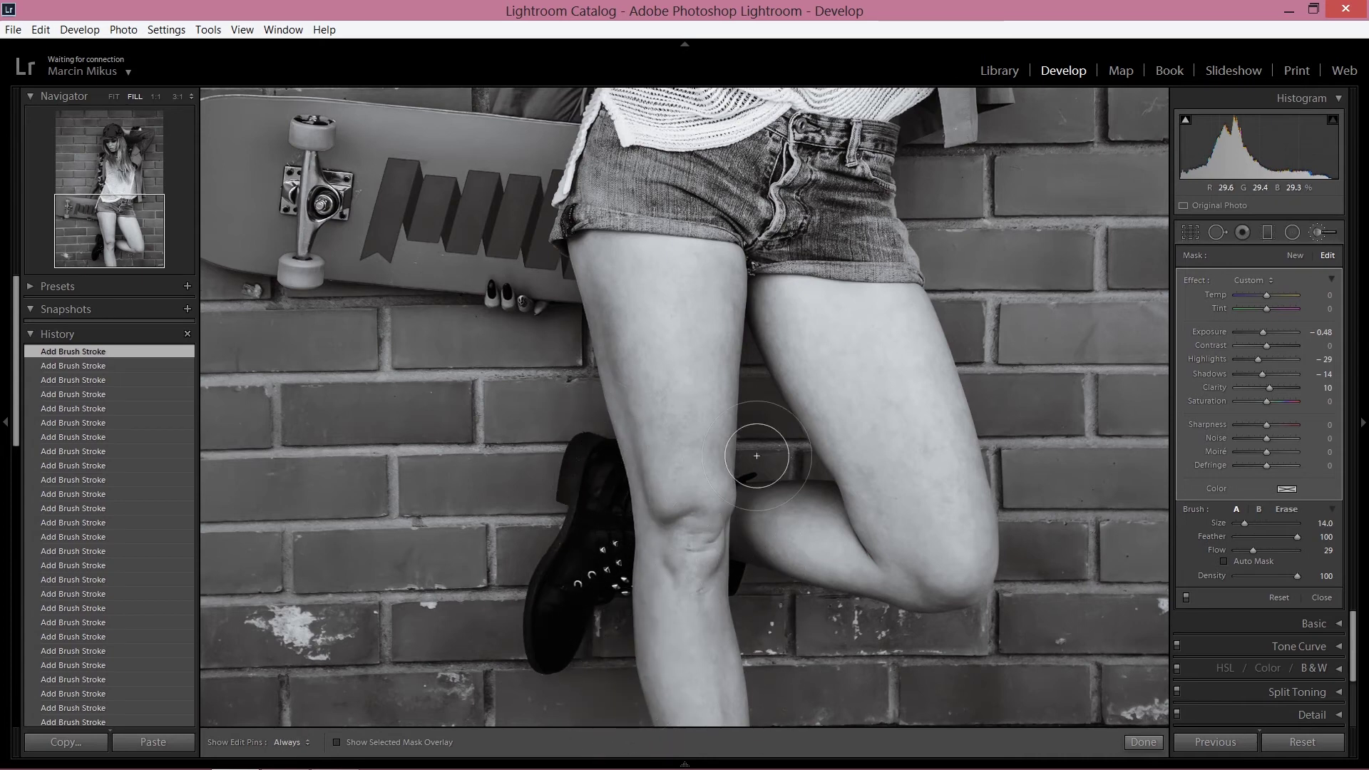
{"action": "mouse_move", "coordinate": [746, 353]}
{"action": "left_mouse_down"}
{"action": "mouse_move", "coordinate": [730, 454]}
{"action": "mouse_move", "coordinate": [736, 385]}
{"action": "mouse_move", "coordinate": [746, 510]}
{"action": "left_mouse_up"}
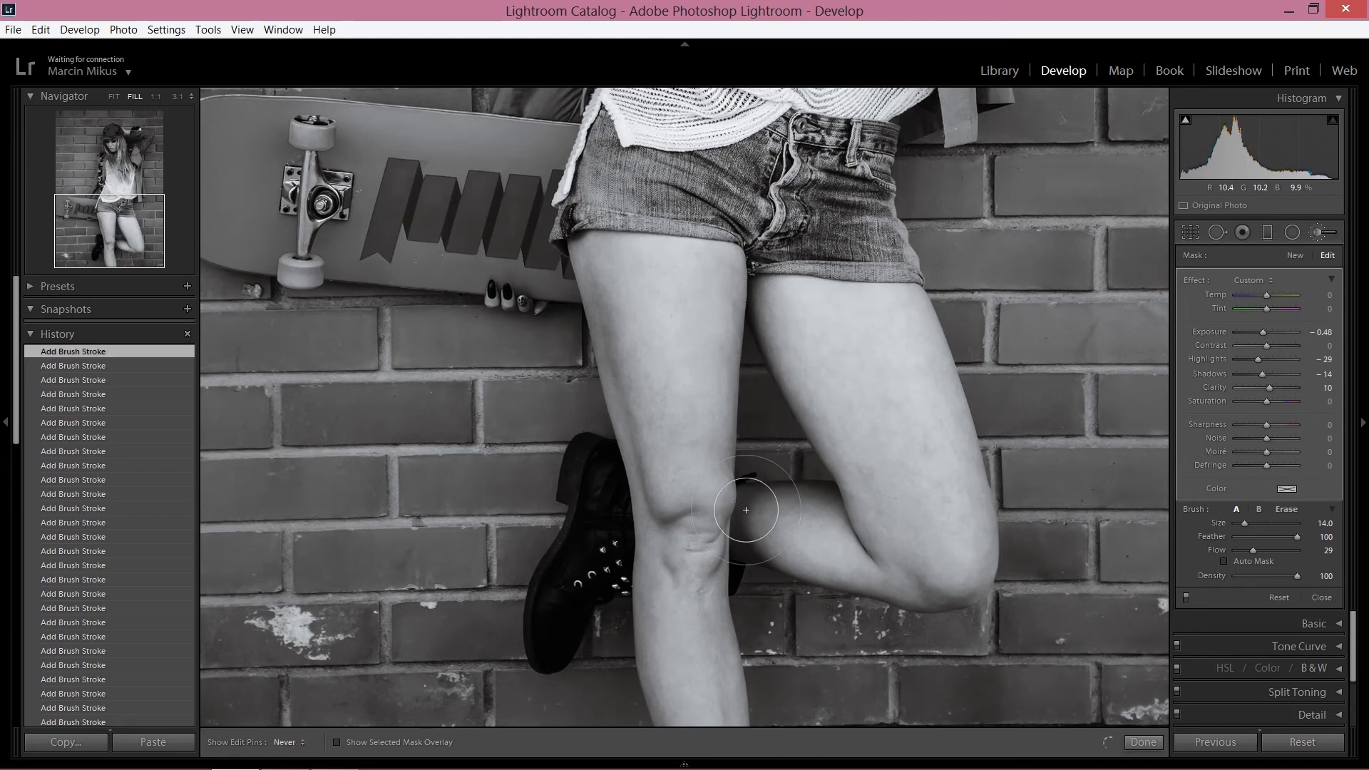
{"action": "key", "text": "h"}
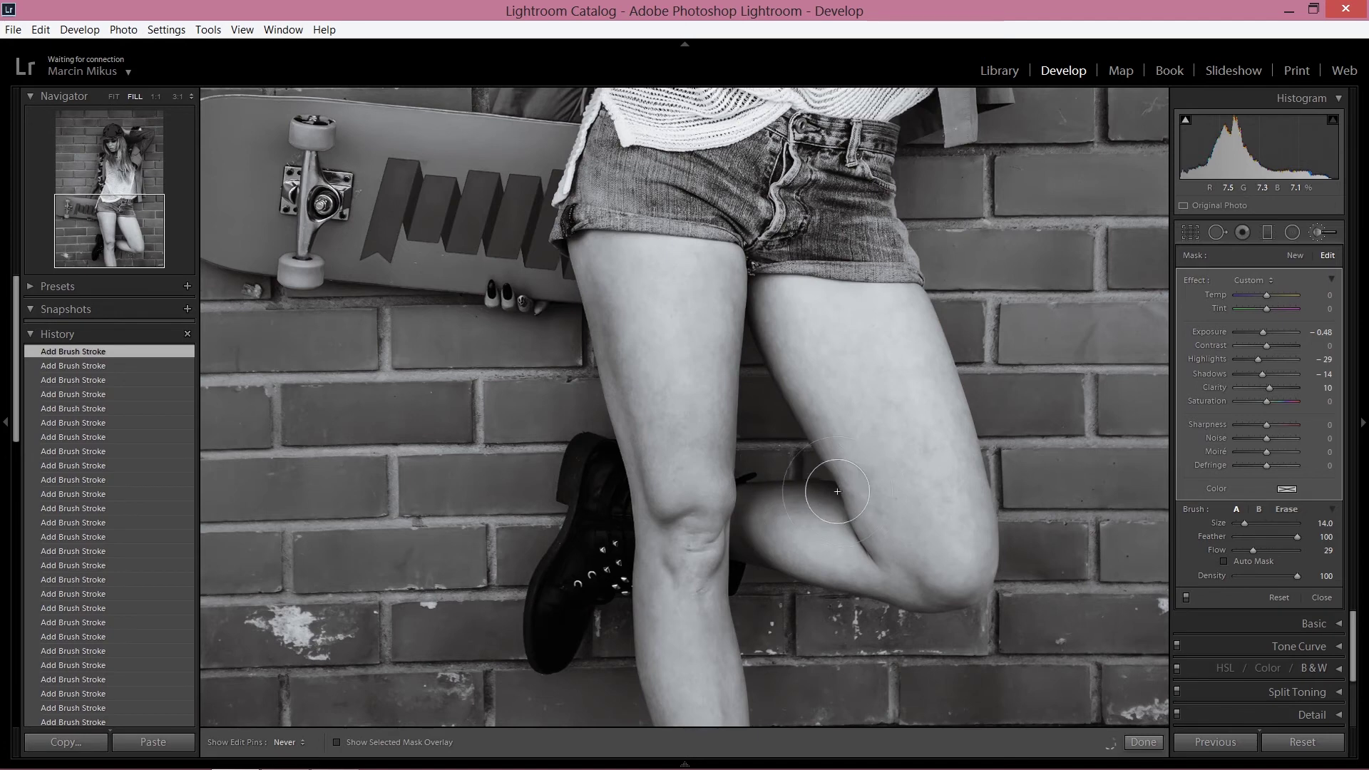
{"action": "key", "text": "h"}
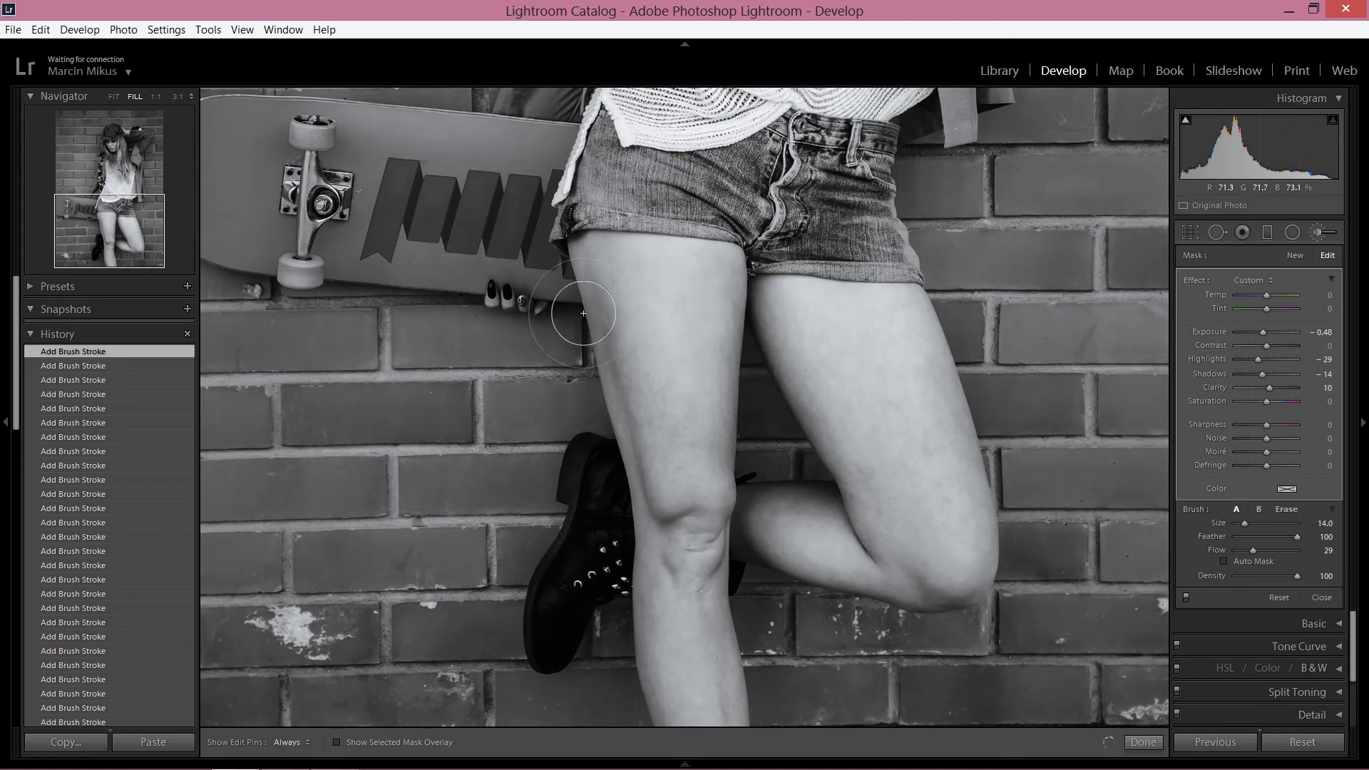
{"action": "key", "text": "h"}
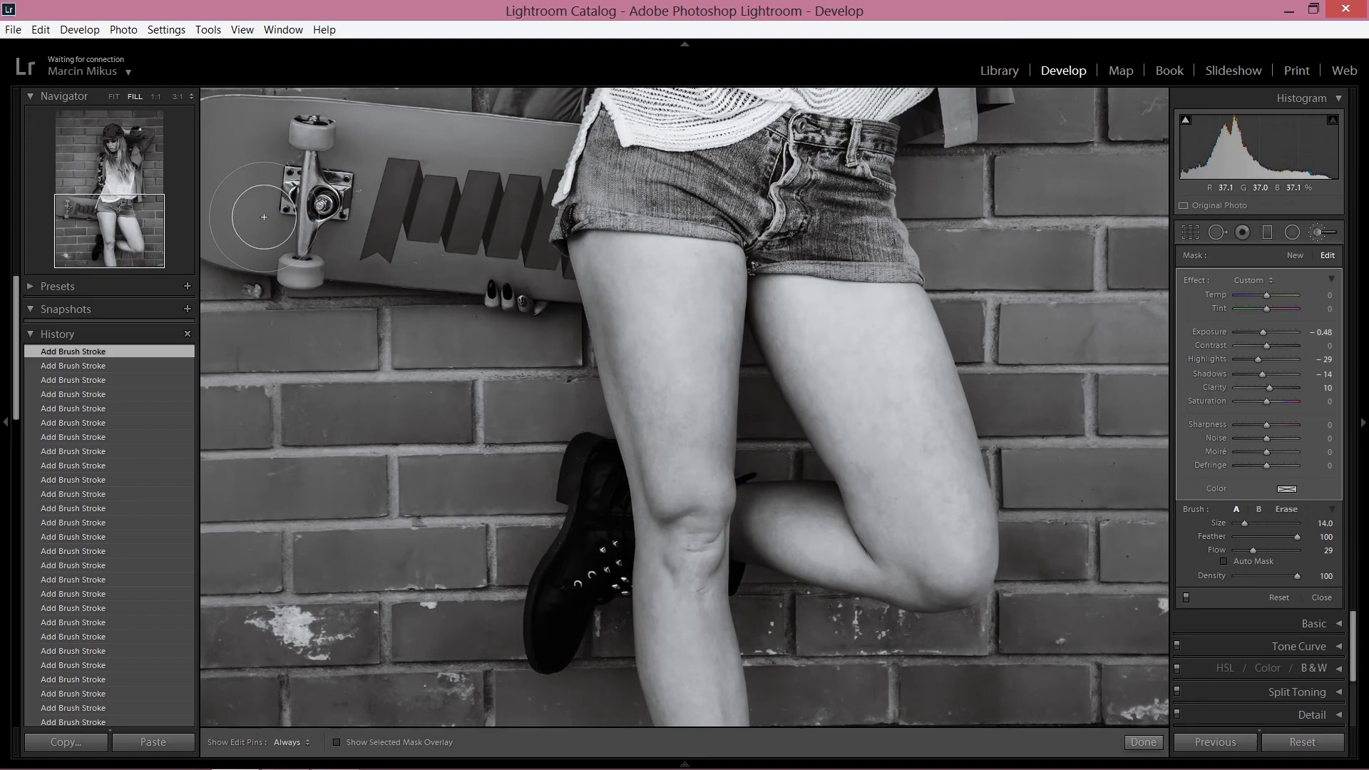
Step: Set up a new Adjustment Brush mask with Exposure 0.67 and Highlights 21
{"action": "key", "text": "z"}
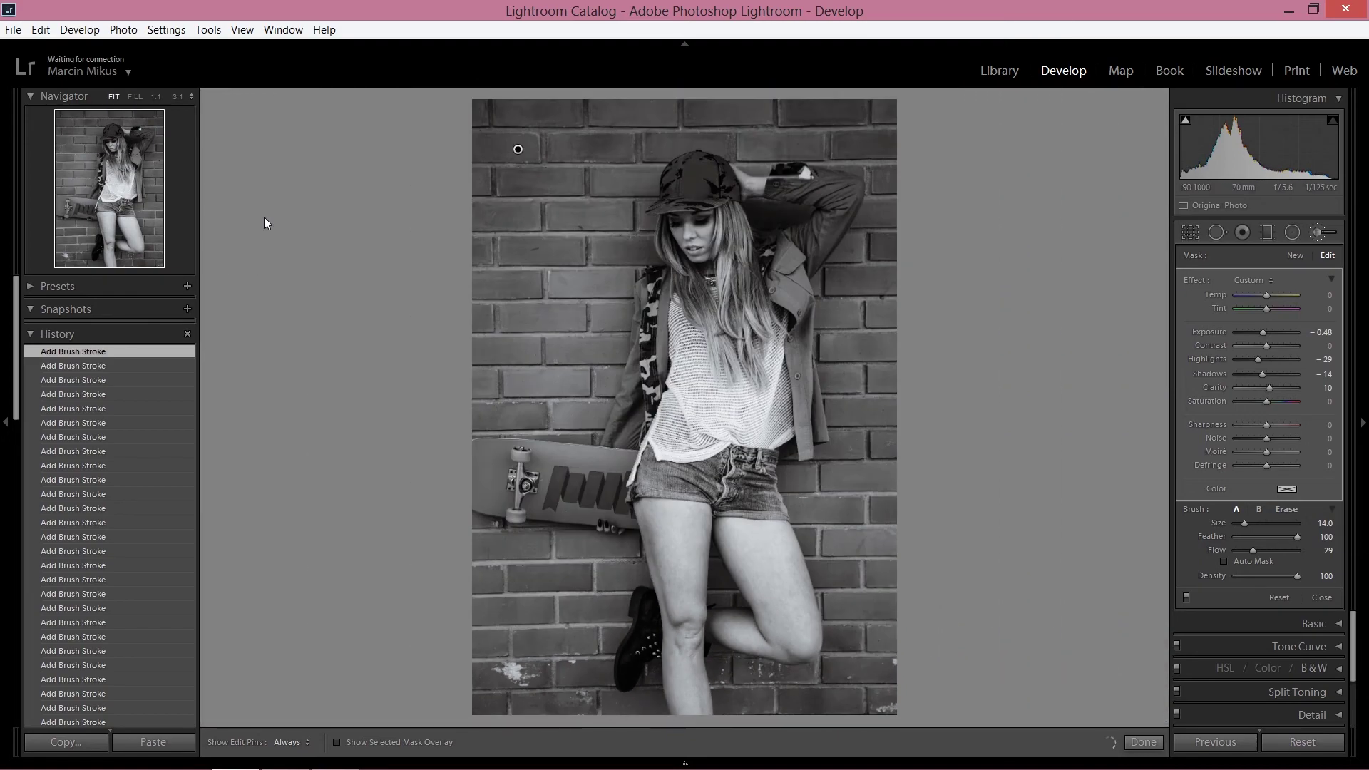
{"action": "left_click", "coordinate": [1294, 255]}
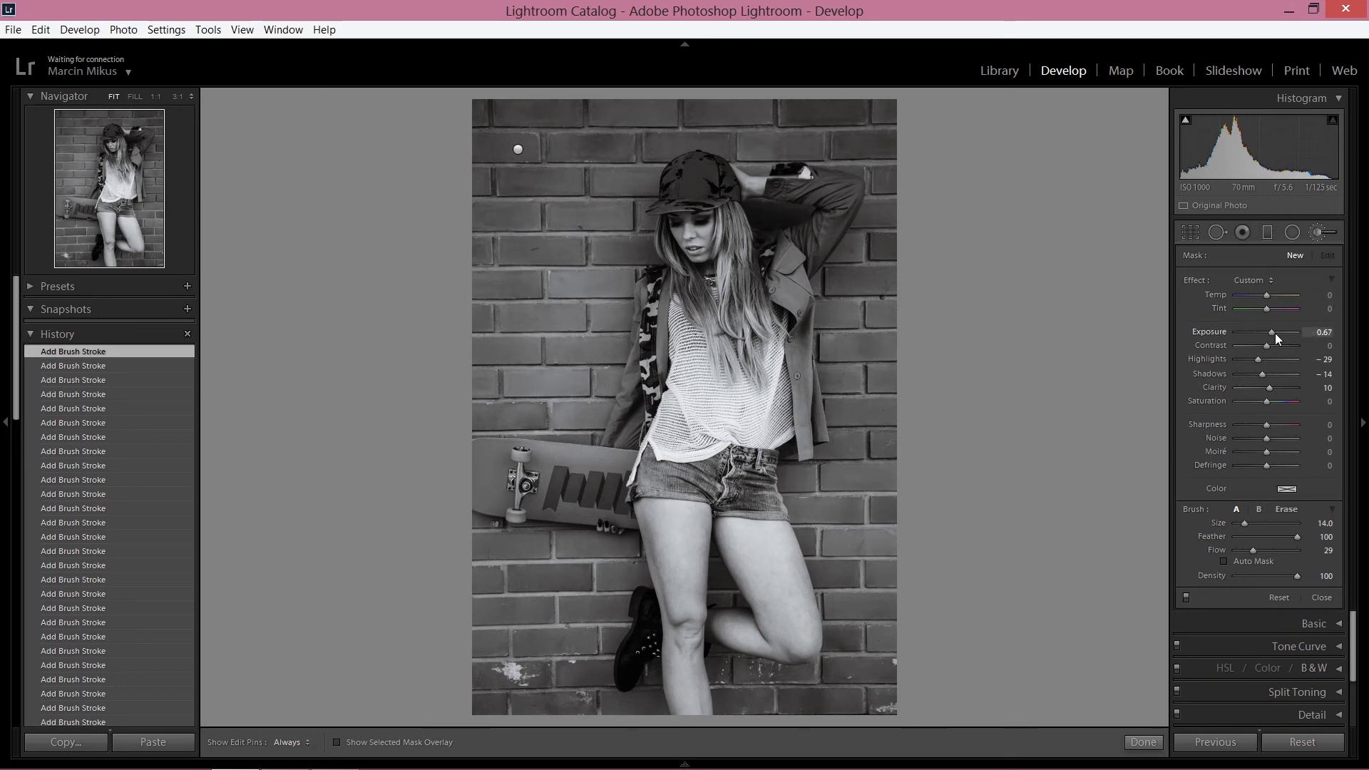
{"action": "left_click", "coordinate": [1267, 361]}
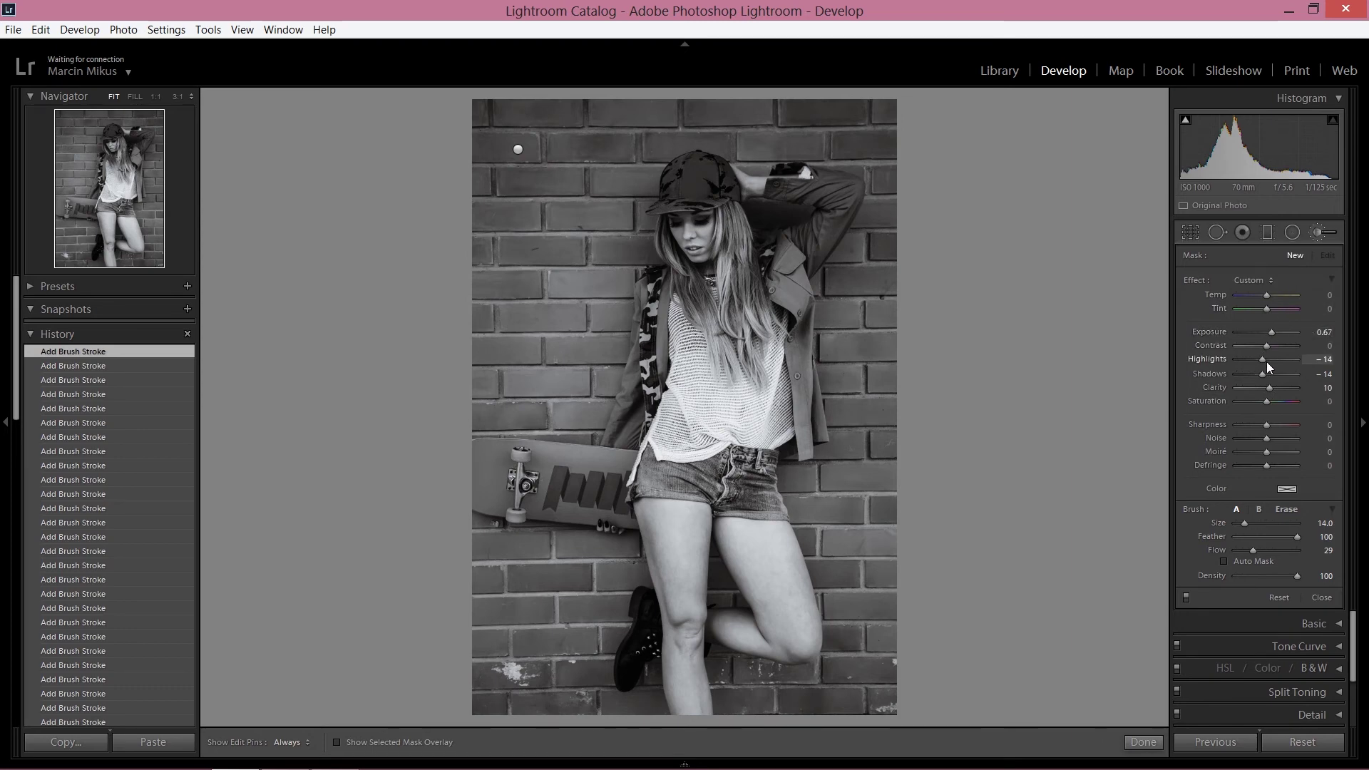
{"action": "left_click_drag", "start_coordinate": [1270, 363], "coordinate": [1279, 366]}
{"action": "left_click_drag", "start_coordinate": [1277, 357], "coordinate": [1273, 356]}
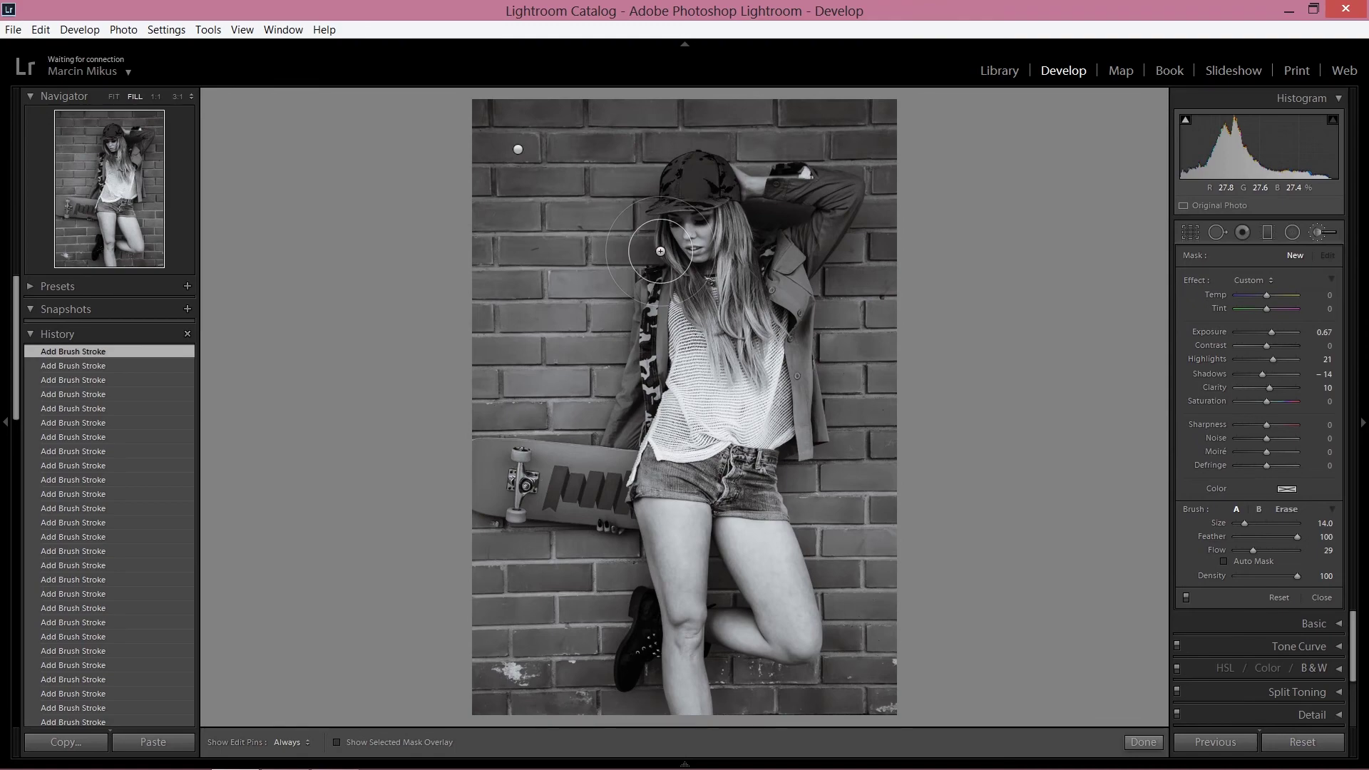
Step: Paint the brightening brush over the light strands of hair on both sides of the face
{"action": "key", "text": "z"}
{"action": "key", "text": "ctrl+equal"}
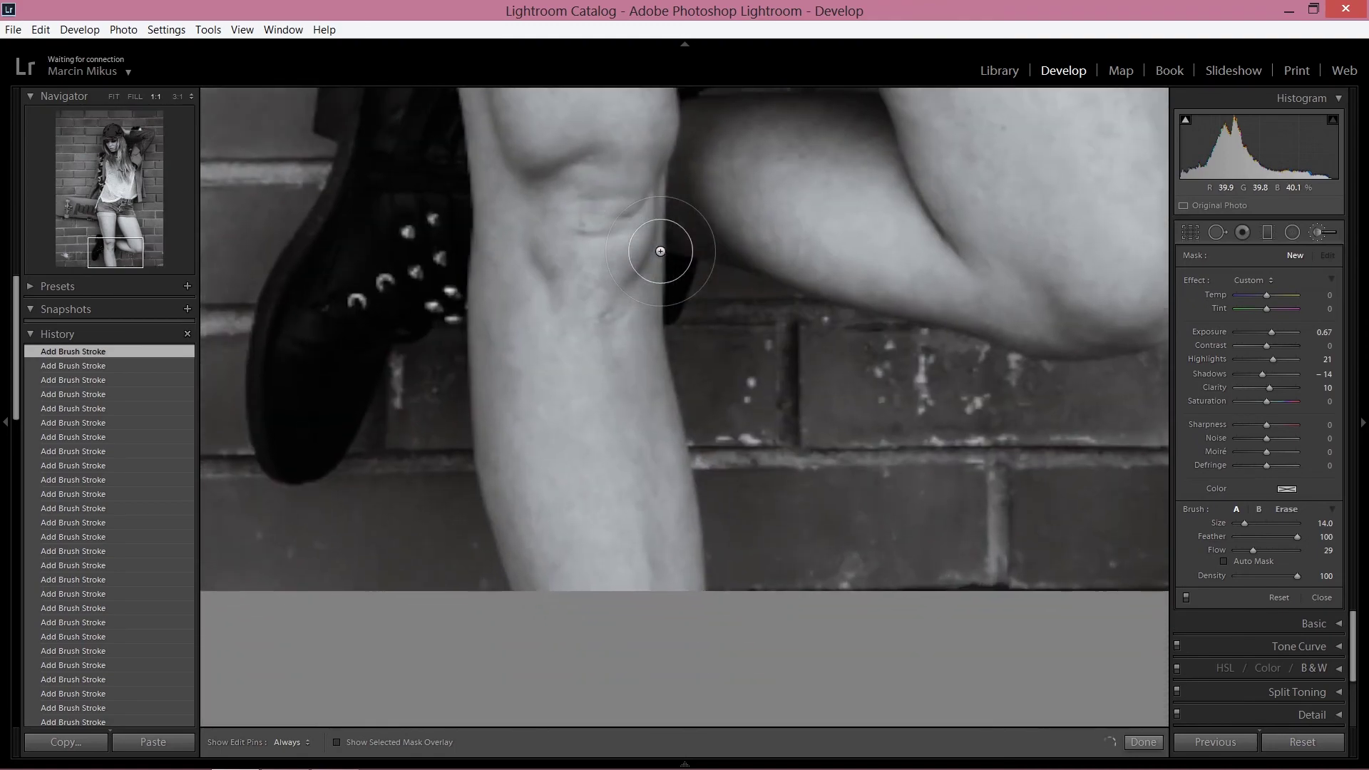
{"action": "left_click_drag", "start_coordinate": [104, 249], "coordinate": [118, 154]}
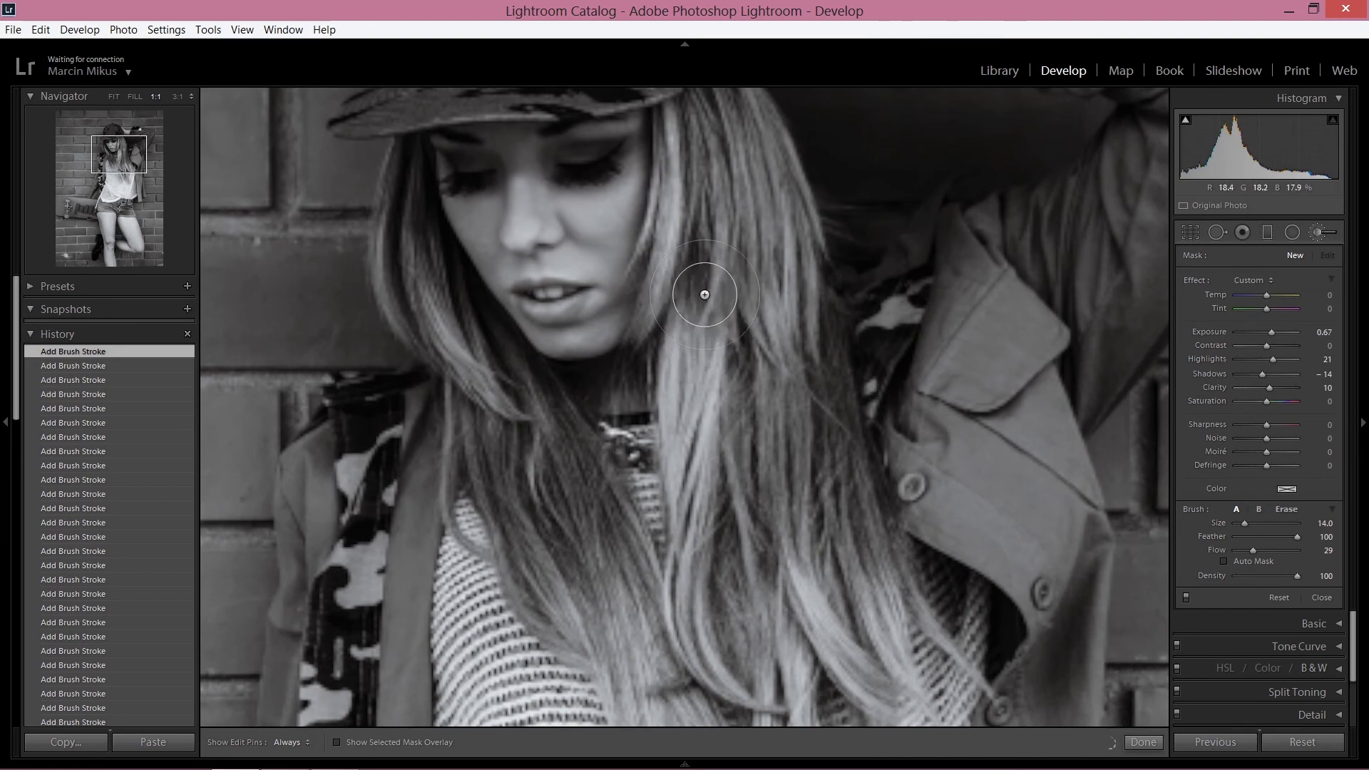
{"action": "key", "text": "h"}
{"action": "mouse_move", "coordinate": [687, 578]}
{"action": "left_mouse_down"}
{"action": "mouse_move", "coordinate": [712, 351]}
{"action": "mouse_move", "coordinate": [686, 509]}
{"action": "mouse_move", "coordinate": [704, 609]}
{"action": "mouse_move", "coordinate": [766, 683]}
{"action": "left_mouse_up"}
{"action": "mouse_move", "coordinate": [689, 131]}
{"action": "left_mouse_down"}
{"action": "mouse_move", "coordinate": [685, 213]}
{"action": "mouse_move", "coordinate": [666, 261]}
{"action": "mouse_move", "coordinate": [689, 153]}
{"action": "mouse_move", "coordinate": [674, 116]}
{"action": "mouse_move", "coordinate": [669, 246]}
{"action": "left_mouse_up"}
{"action": "mouse_move", "coordinate": [716, 102]}
{"action": "left_mouse_down"}
{"action": "mouse_move", "coordinate": [745, 165]}
{"action": "mouse_move", "coordinate": [717, 335]}
{"action": "left_mouse_up"}
{"action": "key", "text": "h"}
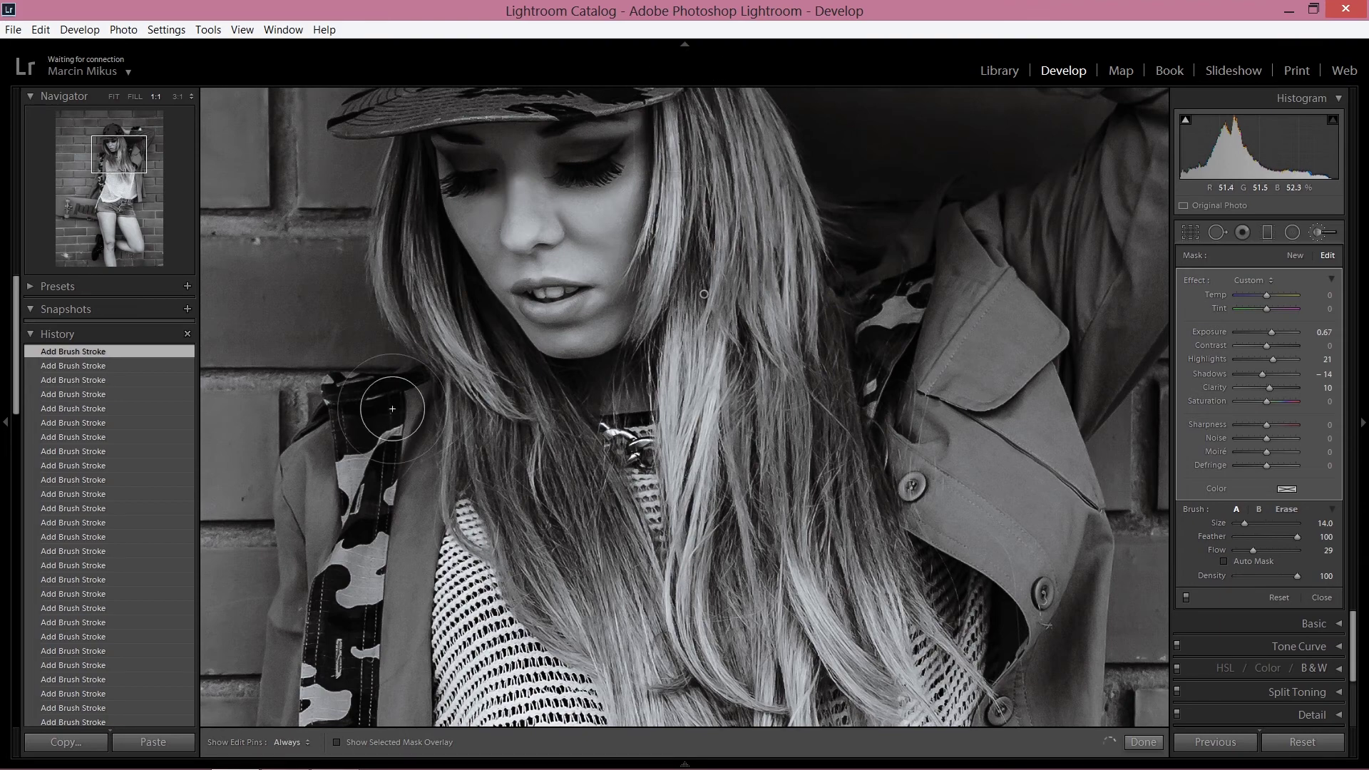
{"action": "mouse_move", "coordinate": [414, 277]}
{"action": "left_mouse_down"}
{"action": "mouse_move", "coordinate": [494, 381]}
{"action": "mouse_move", "coordinate": [440, 302]}
{"action": "mouse_move", "coordinate": [467, 360]}
{"action": "left_mouse_up"}
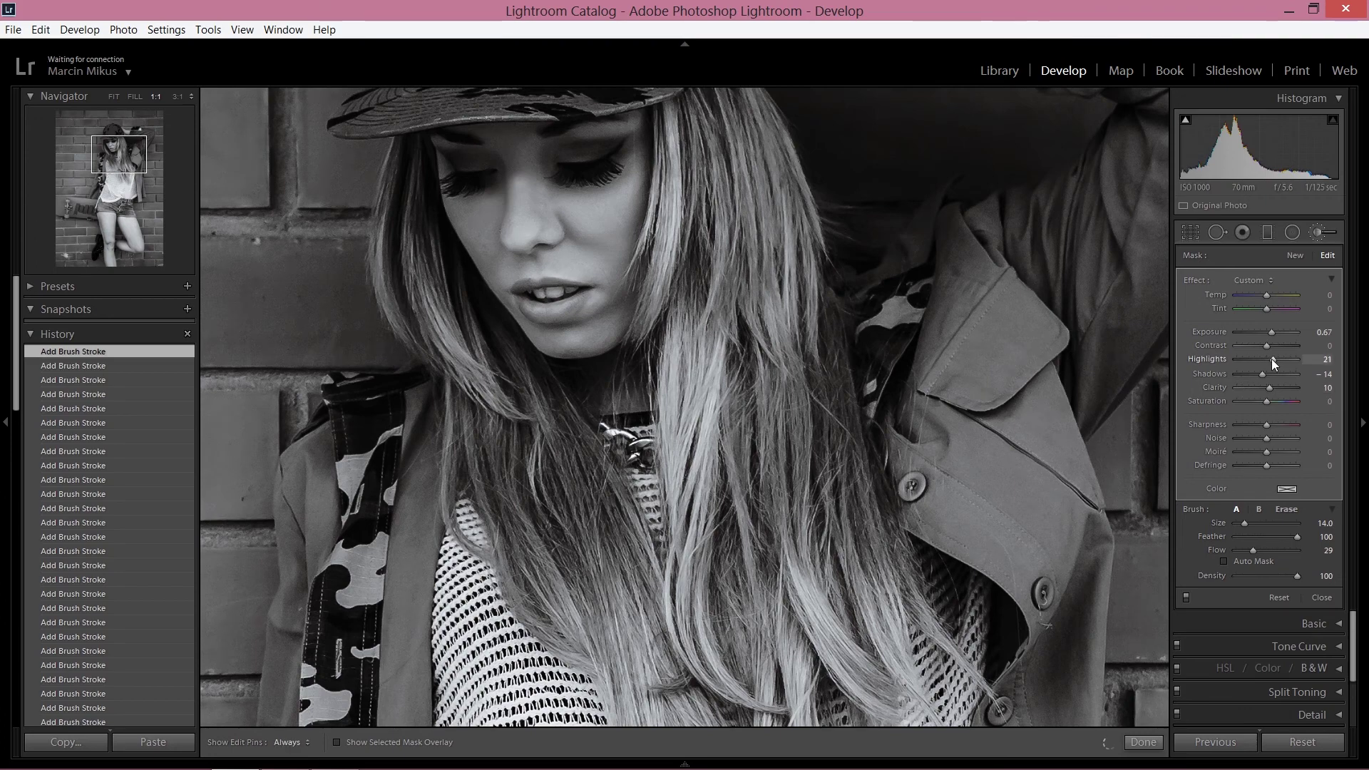
Step: Set the brightening mask's Shadows to 2 and paint further strokes through the hair
{"action": "left_click_drag", "start_coordinate": [1263, 374], "coordinate": [1268, 376]}
{"action": "mouse_move", "coordinate": [695, 179]}
{"action": "left_mouse_down"}
{"action": "mouse_move", "coordinate": [677, 276]}
{"action": "mouse_move", "coordinate": [707, 127]}
{"action": "mouse_move", "coordinate": [683, 213]}
{"action": "mouse_move", "coordinate": [708, 210]}
{"action": "mouse_move", "coordinate": [757, 139]}
{"action": "mouse_move", "coordinate": [806, 564]}
{"action": "mouse_move", "coordinate": [822, 623]}
{"action": "mouse_move", "coordinate": [871, 686]}
{"action": "mouse_move", "coordinate": [563, 598]}
{"action": "left_mouse_up"}
{"action": "mouse_move", "coordinate": [533, 518]}
{"action": "left_mouse_down"}
{"action": "mouse_move", "coordinate": [617, 503]}
{"action": "mouse_move", "coordinate": [420, 198]}
{"action": "mouse_move", "coordinate": [474, 340]}
{"action": "mouse_move", "coordinate": [501, 357]}
{"action": "mouse_move", "coordinate": [503, 309]}
{"action": "left_mouse_up"}
Step: Brighten the model's lips, chin and cheek with the brush and return to the whole photo
{"action": "key", "text": "h"}
{"action": "left_click", "coordinate": [548, 293]}
{"action": "key", "text": "h"}
{"action": "left_click", "coordinate": [548, 292]}
{"action": "left_click", "coordinate": [522, 308]}
{"action": "mouse_move", "coordinate": [584, 217]}
{"action": "left_mouse_down"}
{"action": "mouse_move", "coordinate": [506, 200]}
{"action": "mouse_move", "coordinate": [503, 242]}
{"action": "mouse_move", "coordinate": [516, 300]}
{"action": "mouse_move", "coordinate": [595, 343]}
{"action": "left_mouse_up"}
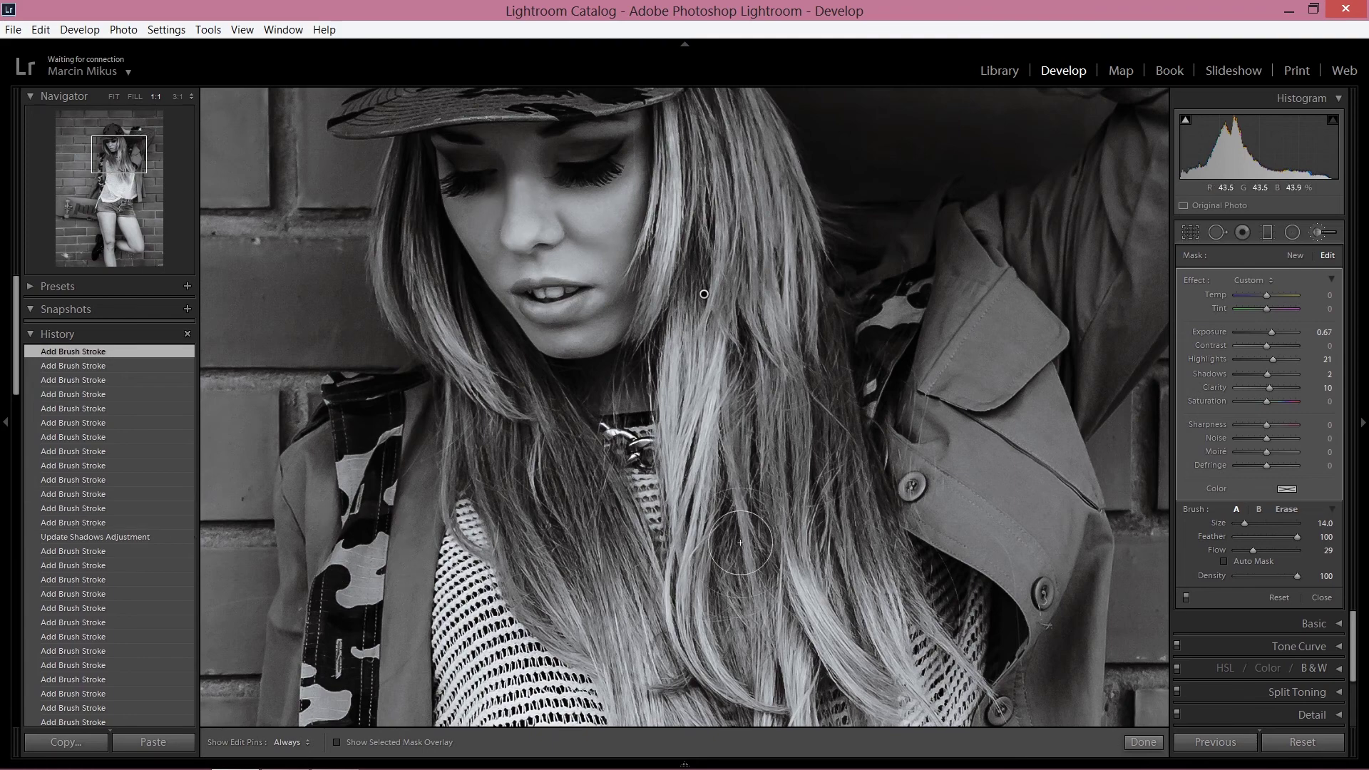
{"action": "key", "text": "z"}
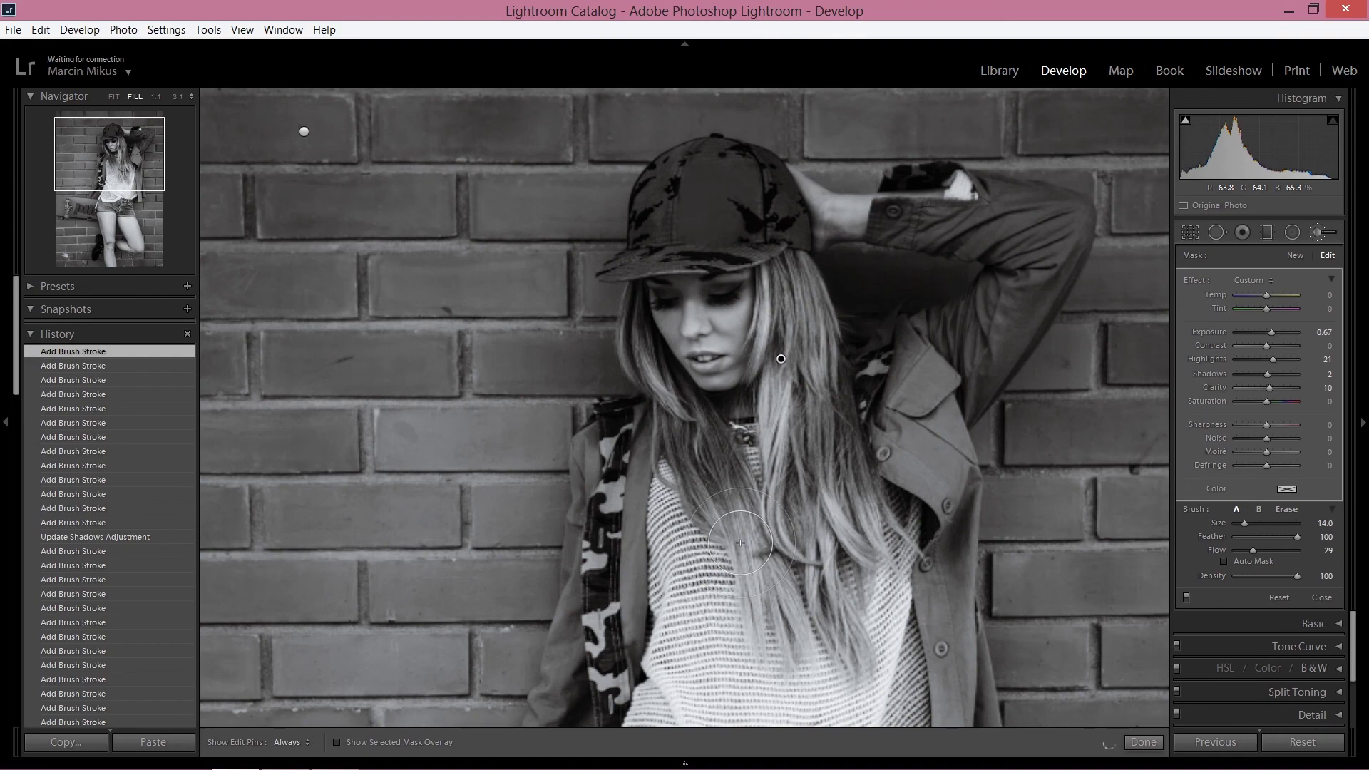
{"action": "key", "text": "ctrl+minus"}
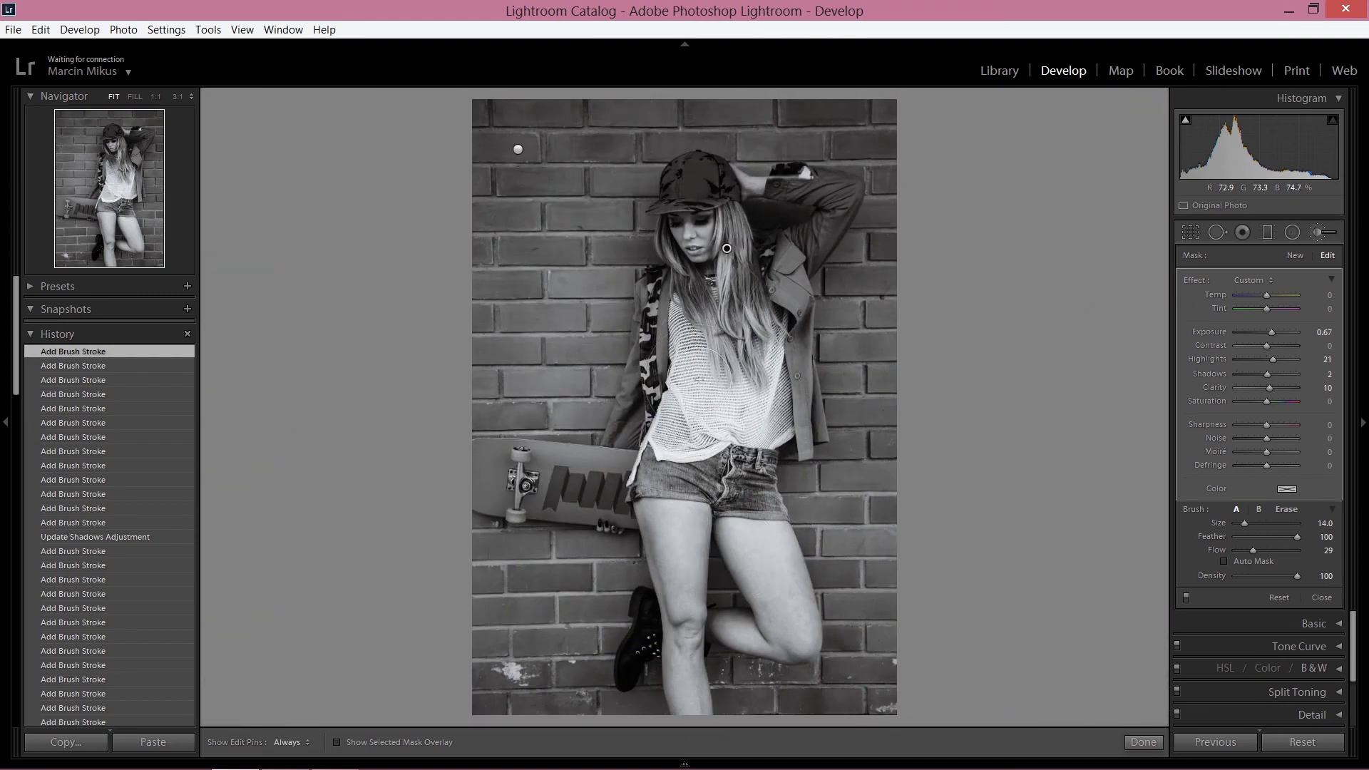
Step: Paint the brightening brush over the white knit top along its edge beside the camouflage jacket lining
{"action": "key", "text": "ctrl+equal"}
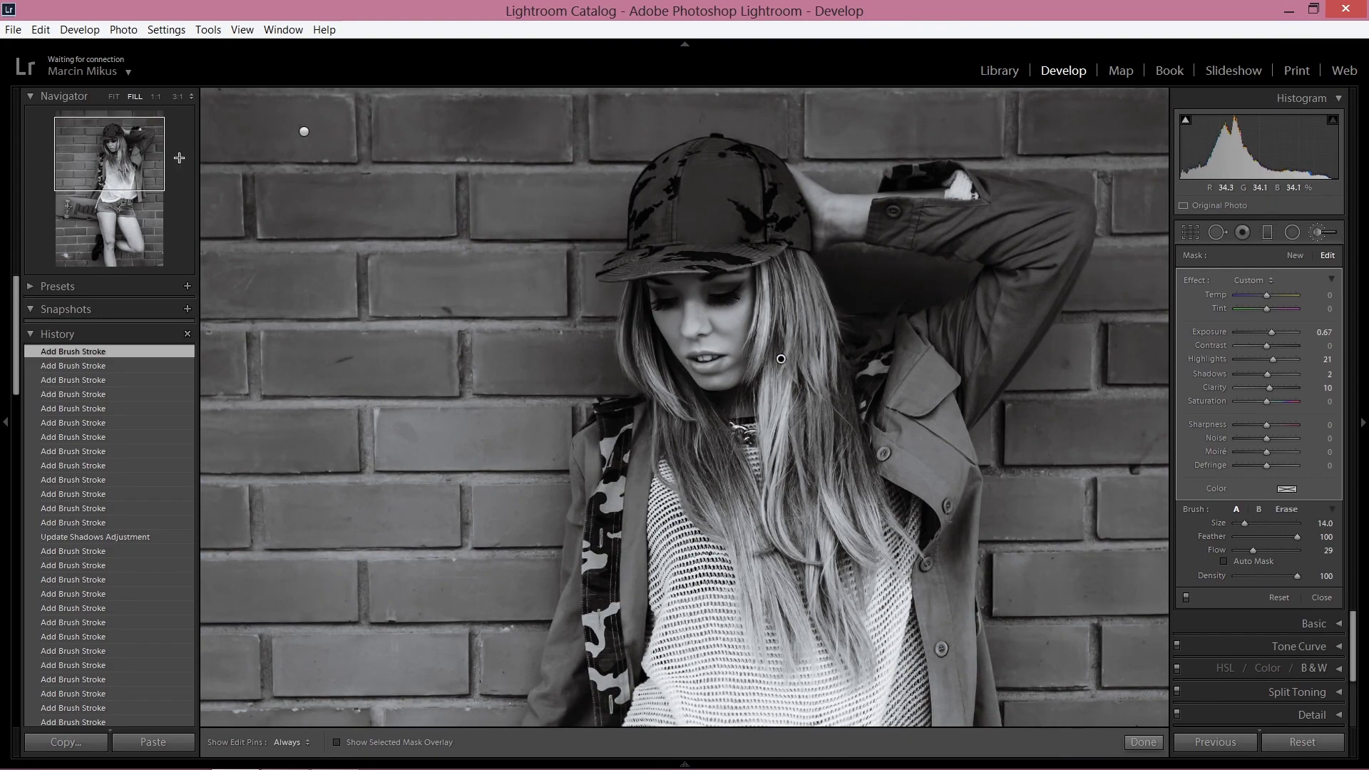
{"action": "left_click", "coordinate": [129, 192]}
{"action": "left_click_drag", "start_coordinate": [129, 192], "coordinate": [112, 182]}
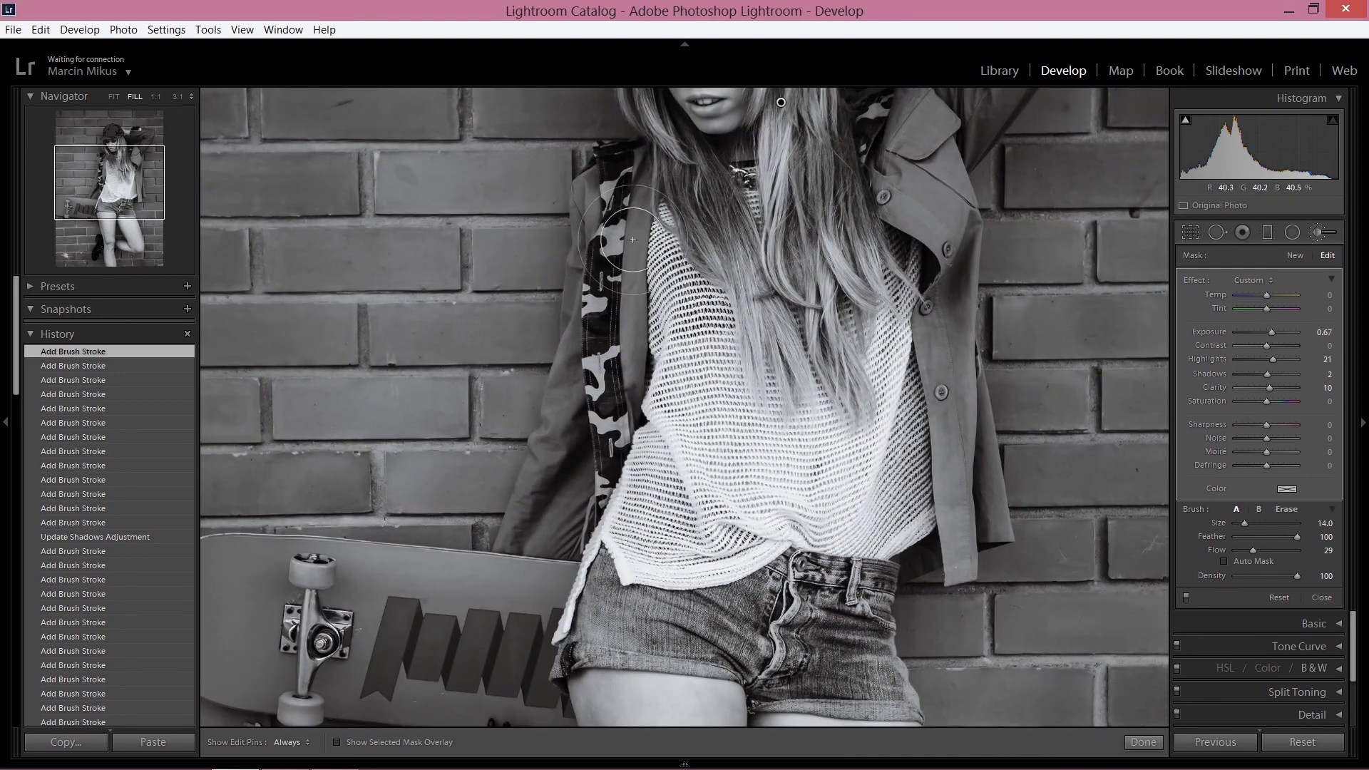
{"action": "key", "text": "h"}
{"action": "mouse_move", "coordinate": [626, 389]}
{"action": "left_mouse_down"}
{"action": "mouse_move", "coordinate": [633, 326]}
{"action": "mouse_move", "coordinate": [646, 415]}
{"action": "left_mouse_up"}
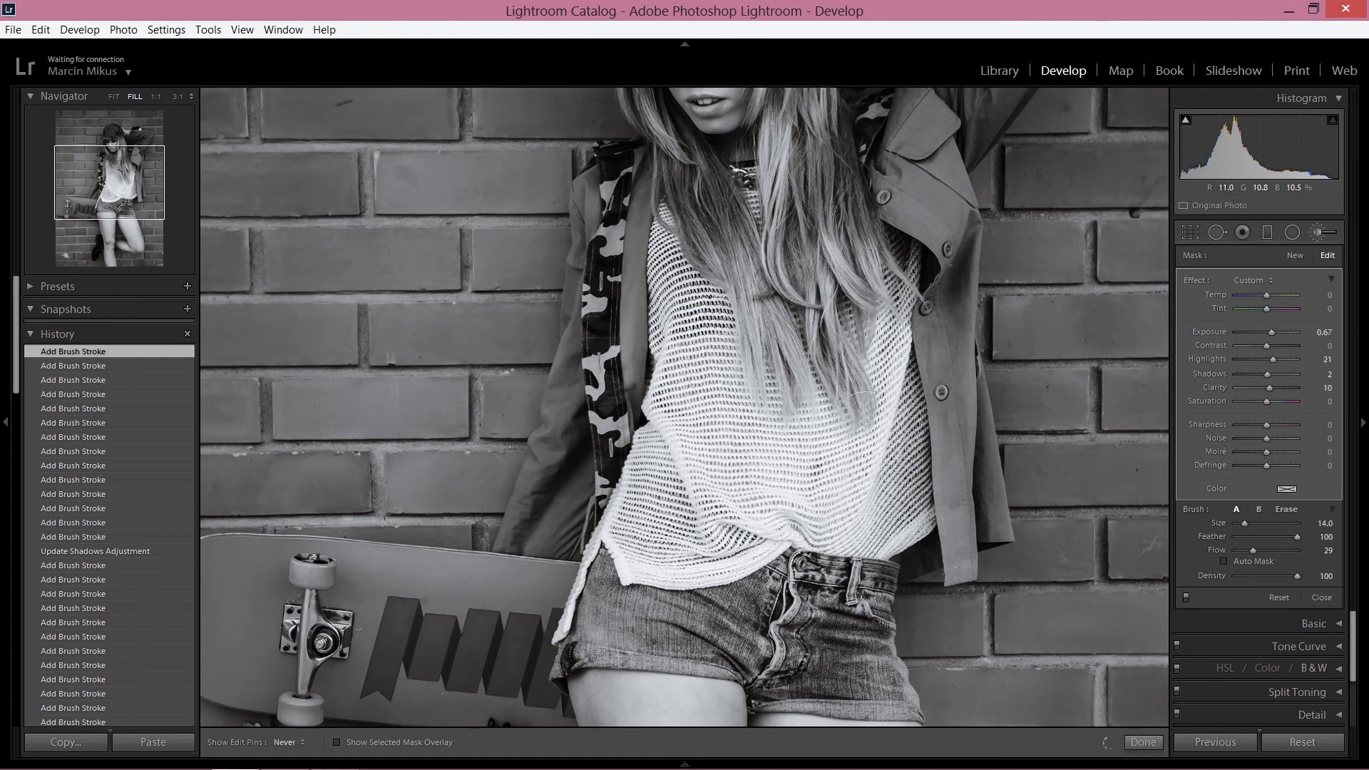
{"action": "key", "text": "h"}
Step: Set the brush size to 16 and brighten the model's thighs and the front of the standing leg's knee
{"action": "left_click", "coordinate": [109, 164]}
{"action": "left_click_drag", "start_coordinate": [108, 197], "coordinate": [106, 222]}
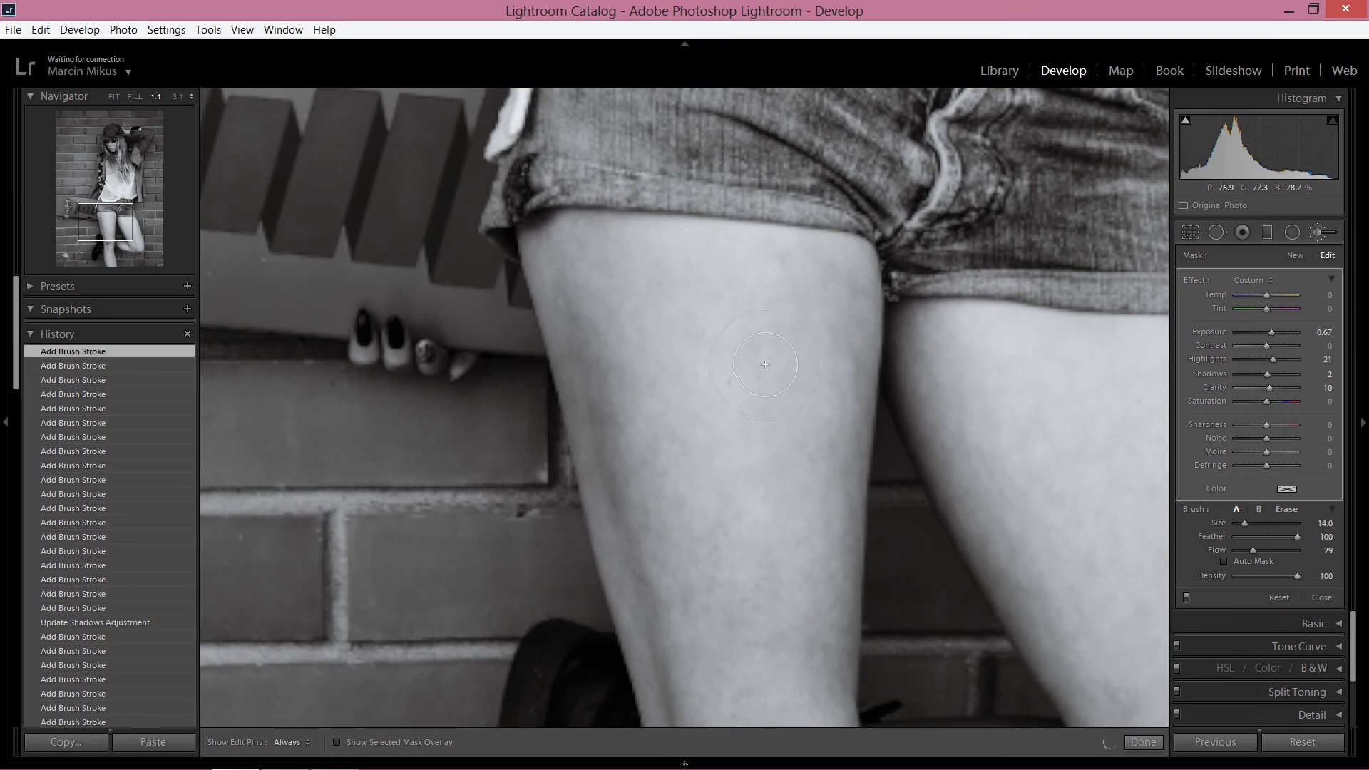
{"action": "key", "text": "z"}
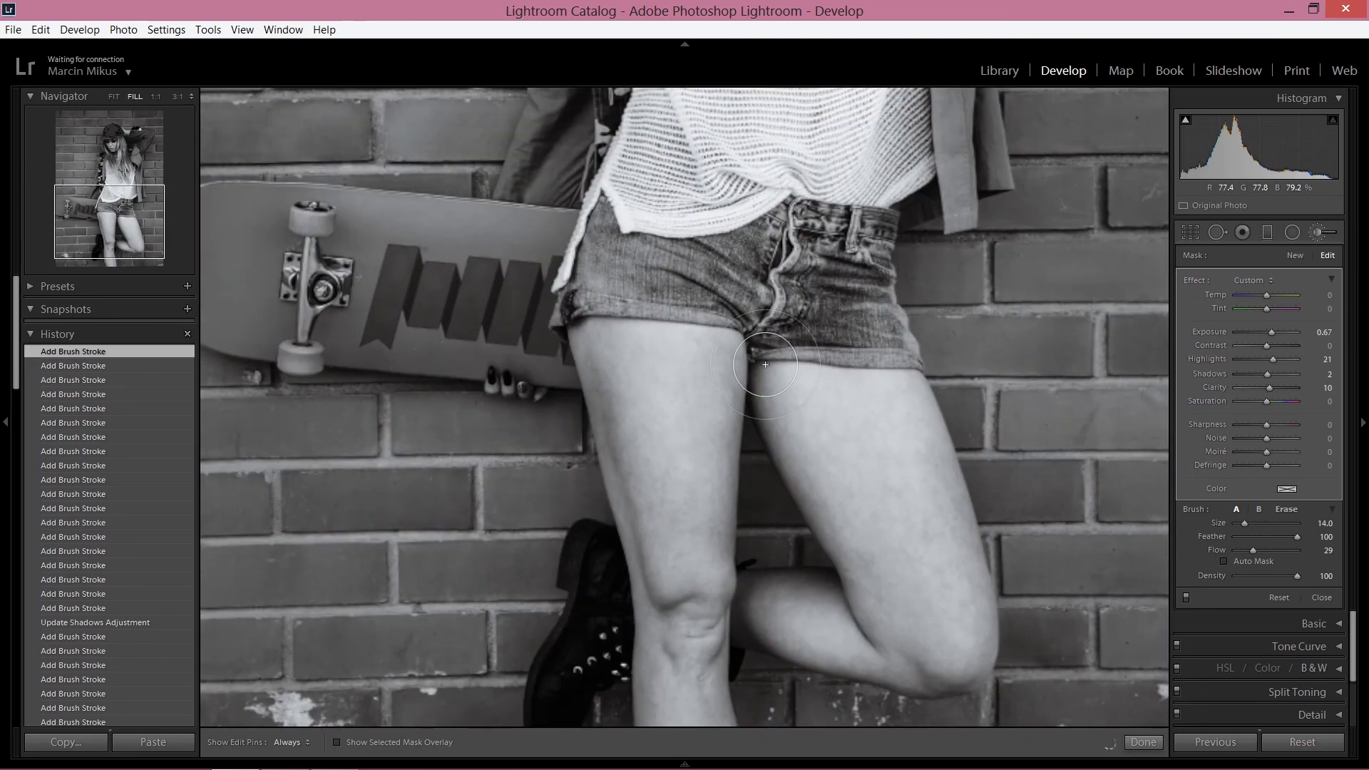
{"action": "scroll", "coordinate": [663, 368], "scroll_direction": "up", "scroll_amount": 1}
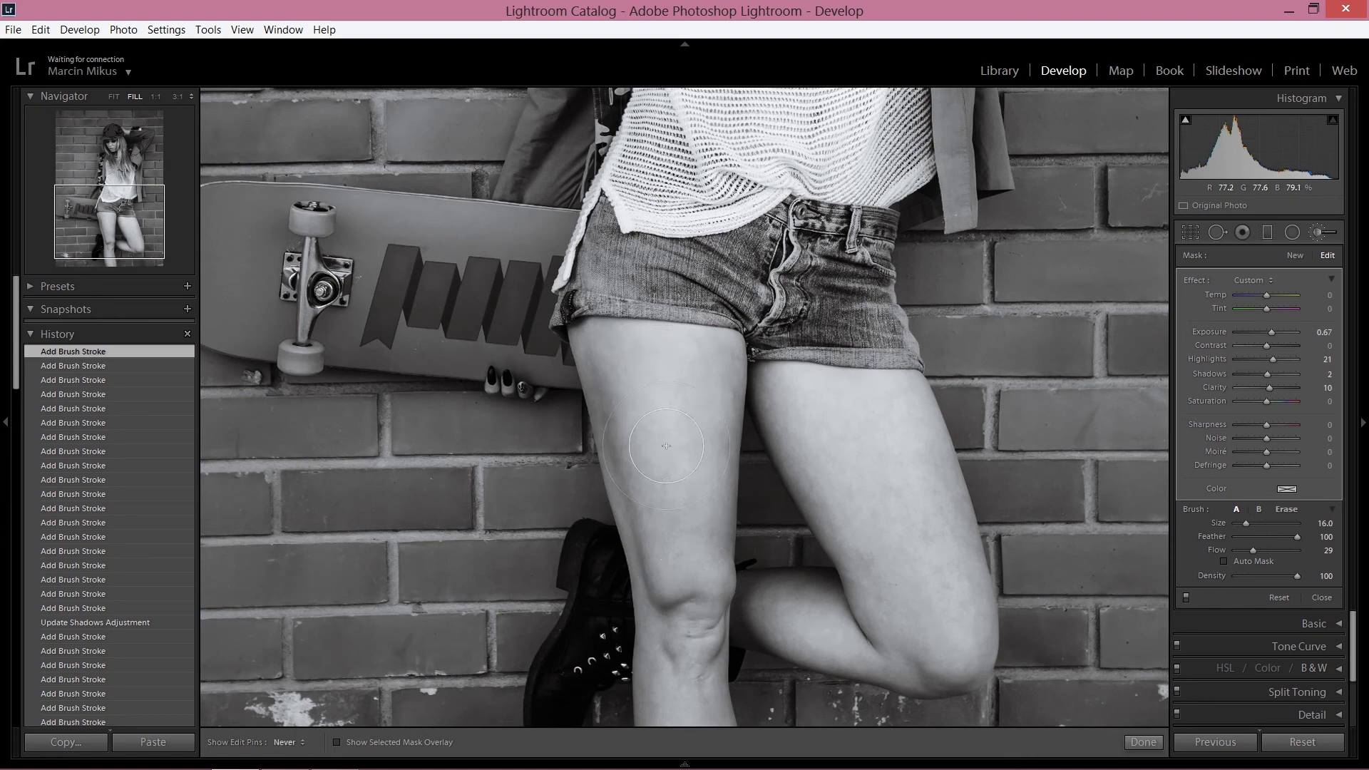
{"action": "left_click_drag", "start_coordinate": [681, 588], "coordinate": [701, 575]}
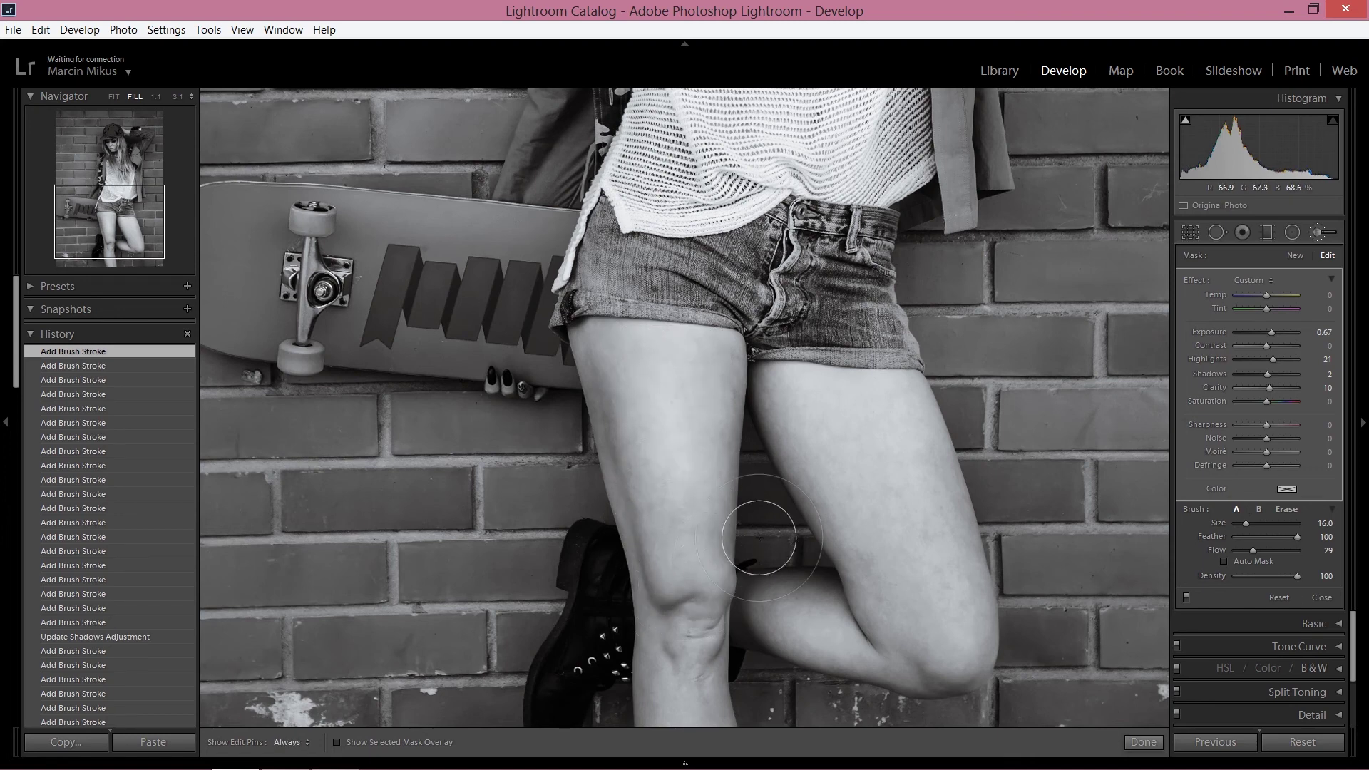
{"action": "mouse_move", "coordinate": [920, 572]}
{"action": "left_mouse_down"}
{"action": "mouse_move", "coordinate": [933, 569]}
{"action": "mouse_move", "coordinate": [869, 482]}
{"action": "mouse_move", "coordinate": [921, 572]}
{"action": "left_mouse_up"}
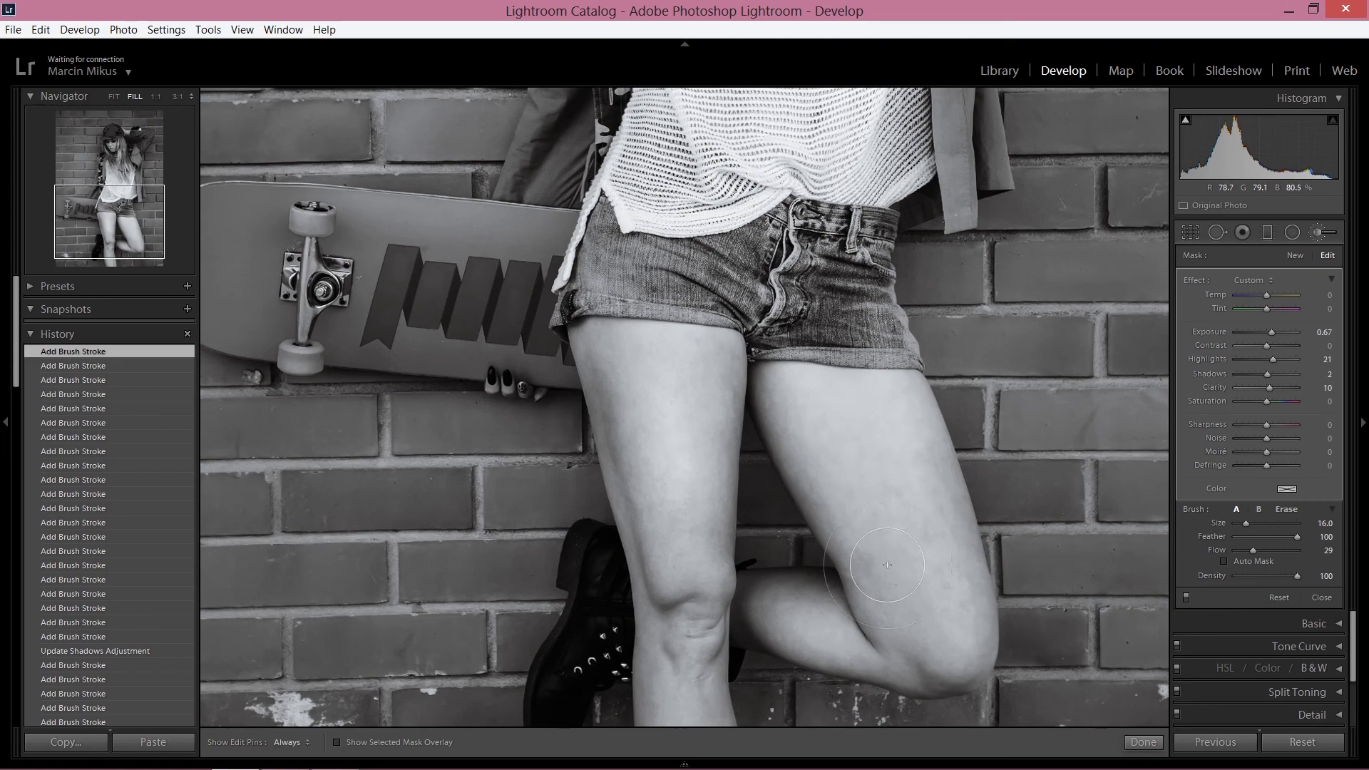
Step: Paint further brightening strokes over the lower legs, both knees and the thighs
{"action": "left_click_drag", "start_coordinate": [146, 213], "coordinate": [111, 258]}
{"action": "key", "text": "h"}
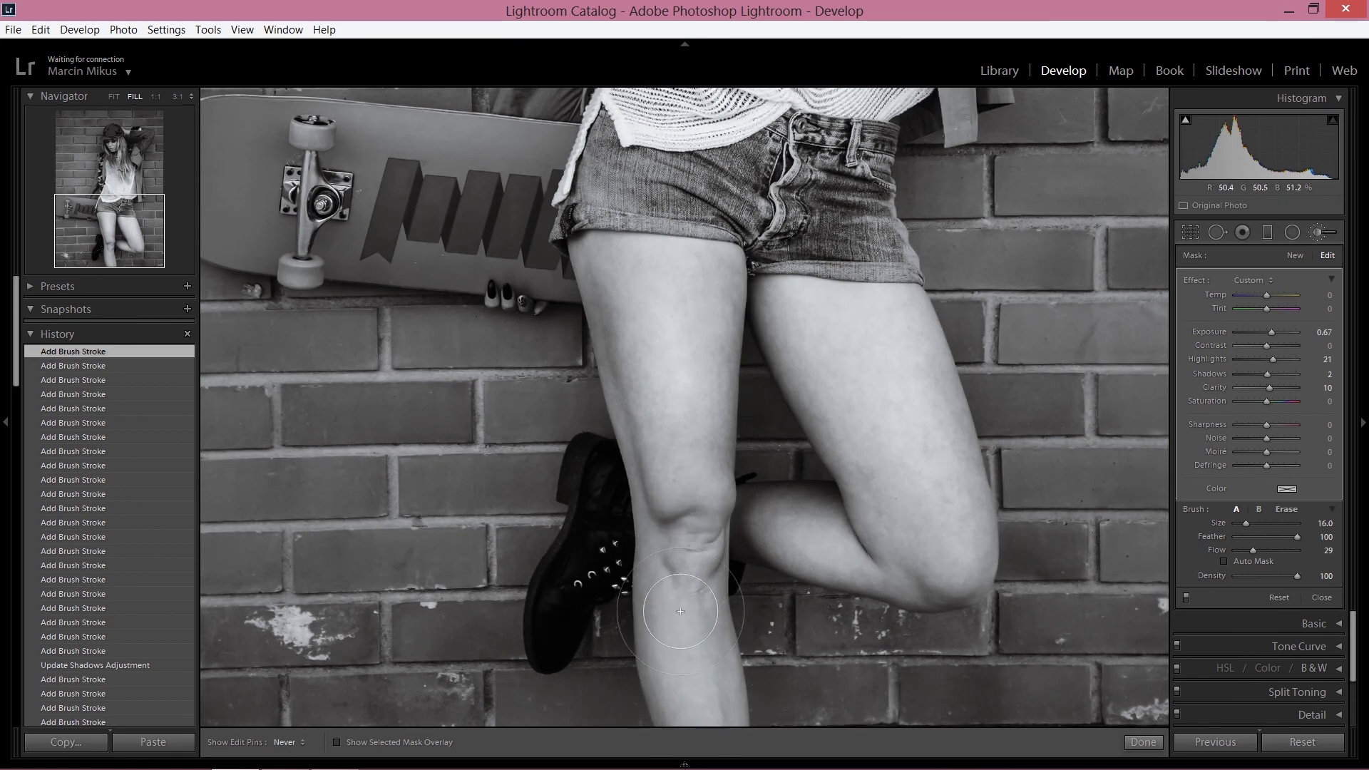
{"action": "mouse_move", "coordinate": [813, 483]}
{"action": "left_mouse_down"}
{"action": "mouse_move", "coordinate": [790, 527]}
{"action": "mouse_move", "coordinate": [812, 528]}
{"action": "left_mouse_up"}
{"action": "mouse_move", "coordinate": [905, 542]}
{"action": "left_mouse_down"}
{"action": "mouse_move", "coordinate": [859, 540]}
{"action": "mouse_move", "coordinate": [901, 570]}
{"action": "left_mouse_up"}
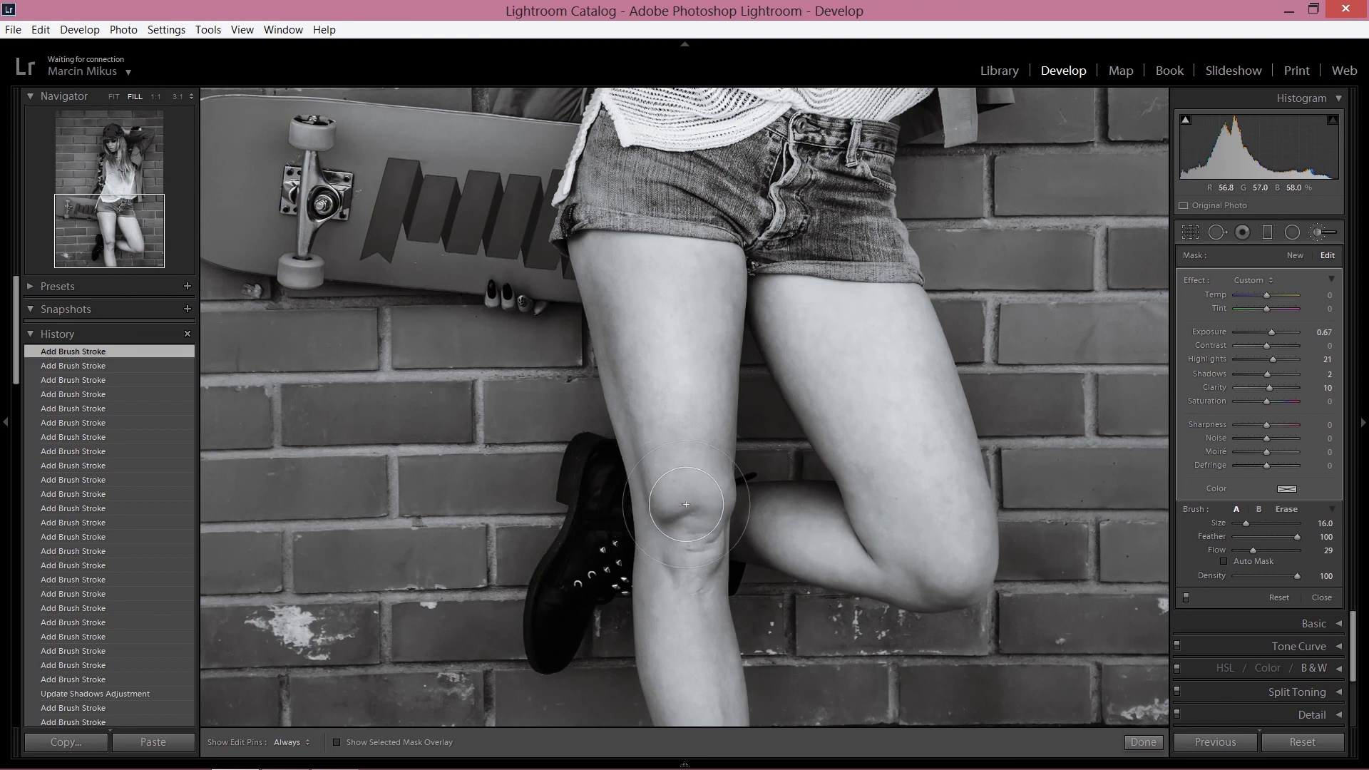
{"action": "mouse_move", "coordinate": [800, 374]}
{"action": "left_mouse_down"}
{"action": "mouse_move", "coordinate": [690, 385]}
{"action": "mouse_move", "coordinate": [642, 369]}
{"action": "mouse_move", "coordinate": [677, 421]}
{"action": "left_mouse_up"}
{"action": "left_click_drag", "start_coordinate": [884, 457], "coordinate": [917, 518]}
{"action": "left_click", "coordinate": [917, 518]}
{"action": "key", "text": "h"}
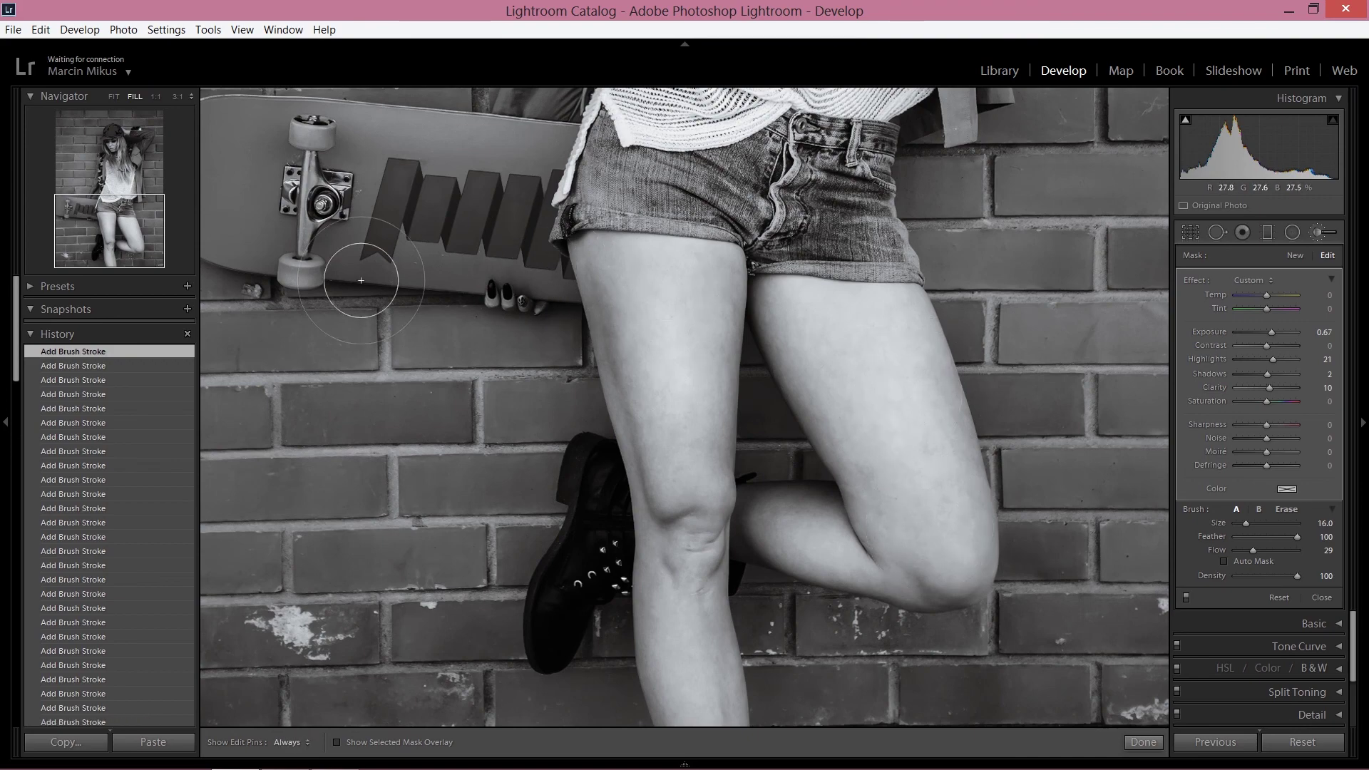
Step: Compare the whole photo at its initial Convert to Black & White history state with the latest brush stroke state
{"action": "key", "text": "ctrl+minus"}
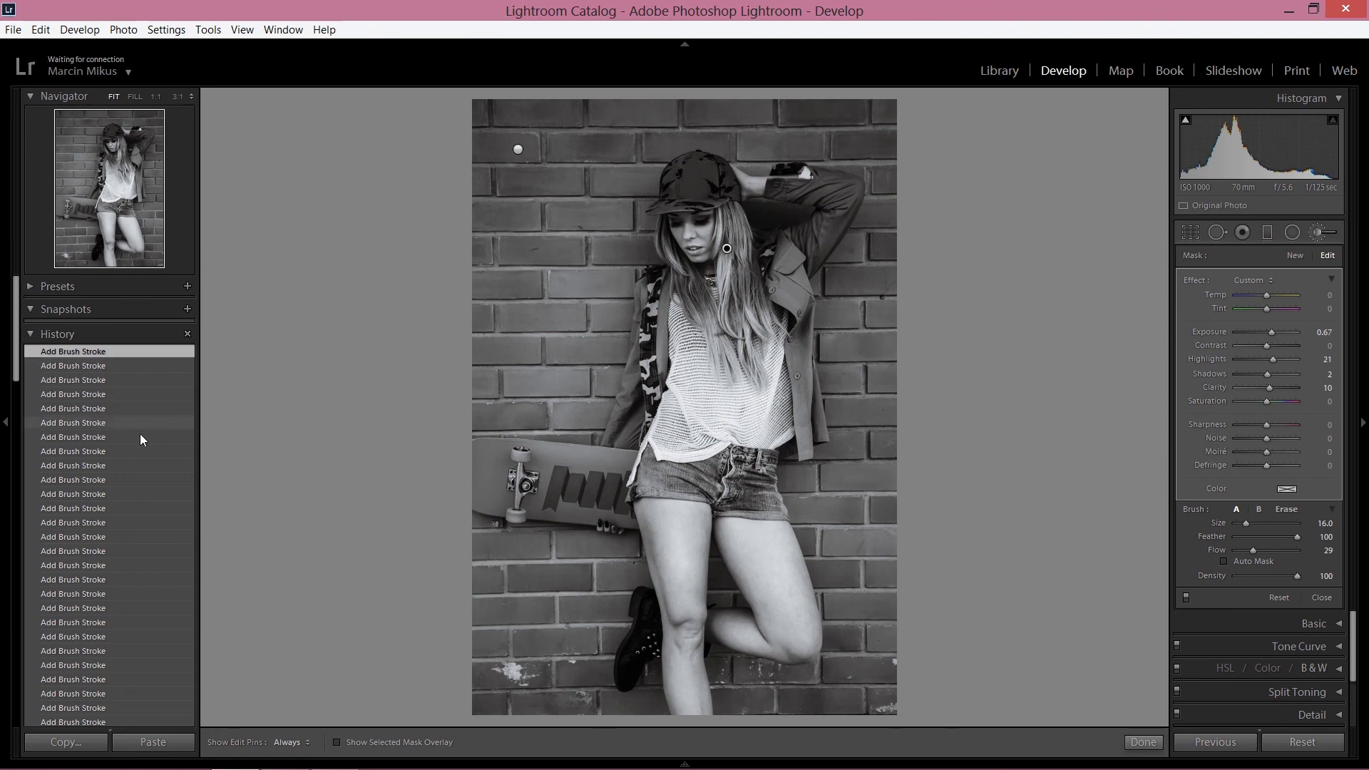
{"action": "scroll", "coordinate": [129, 443], "scroll_direction": "down", "scroll_amount": 5}
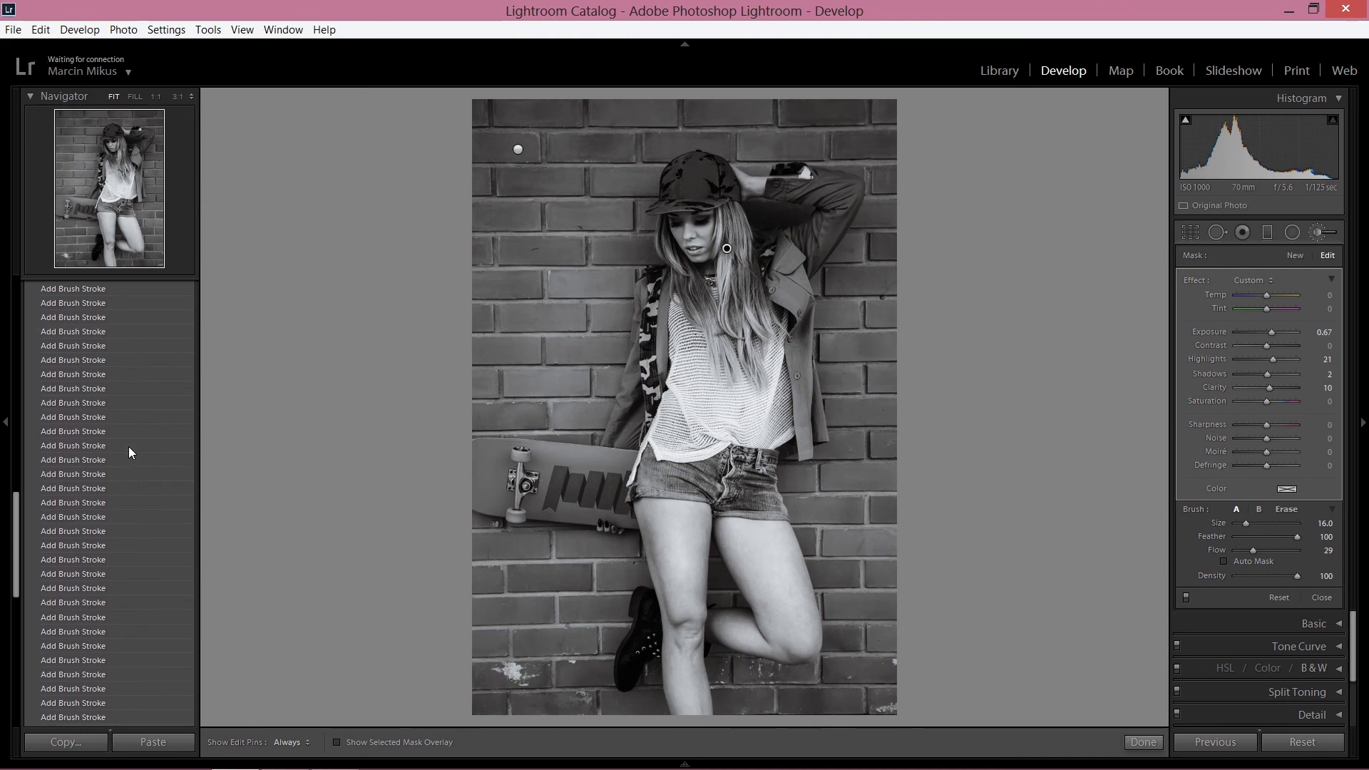
{"action": "scroll", "coordinate": [128, 446], "scroll_direction": "down", "scroll_amount": 10}
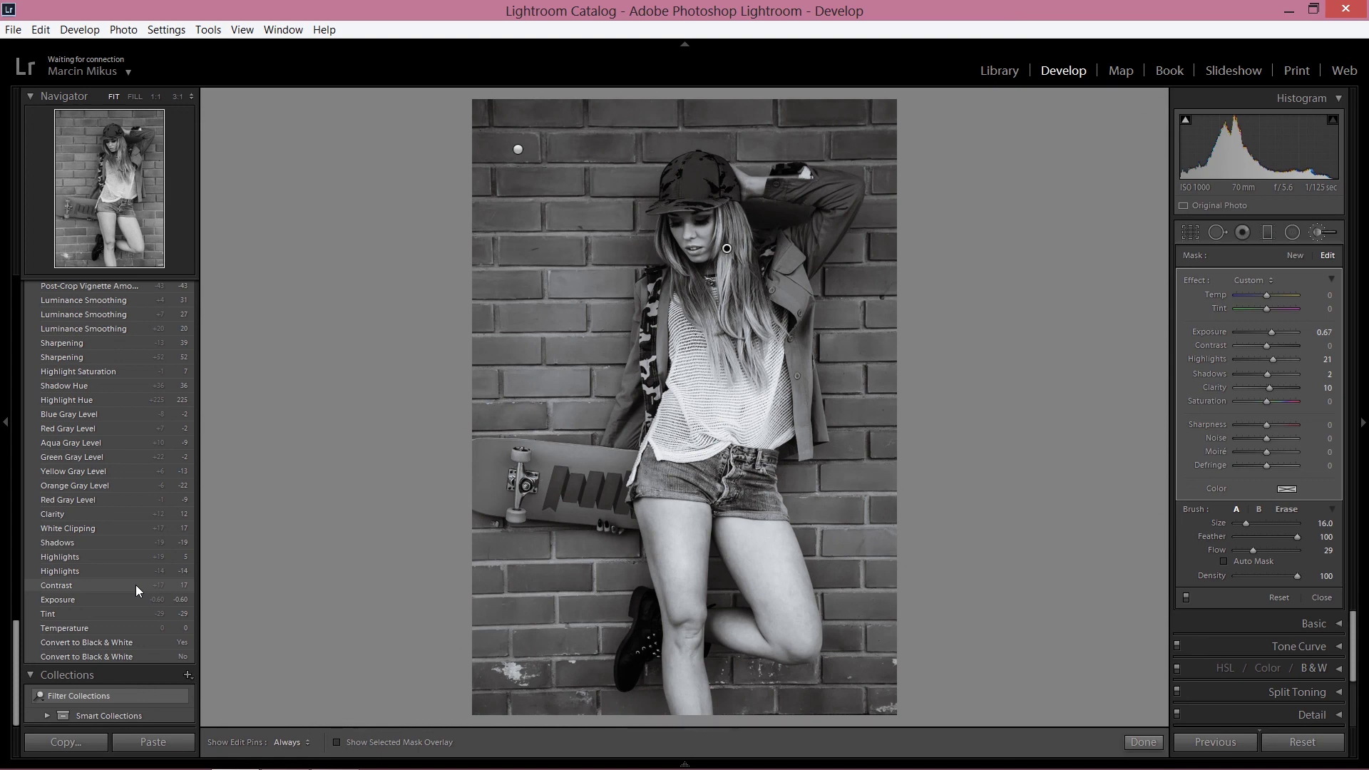
{"action": "left_click", "coordinate": [127, 639]}
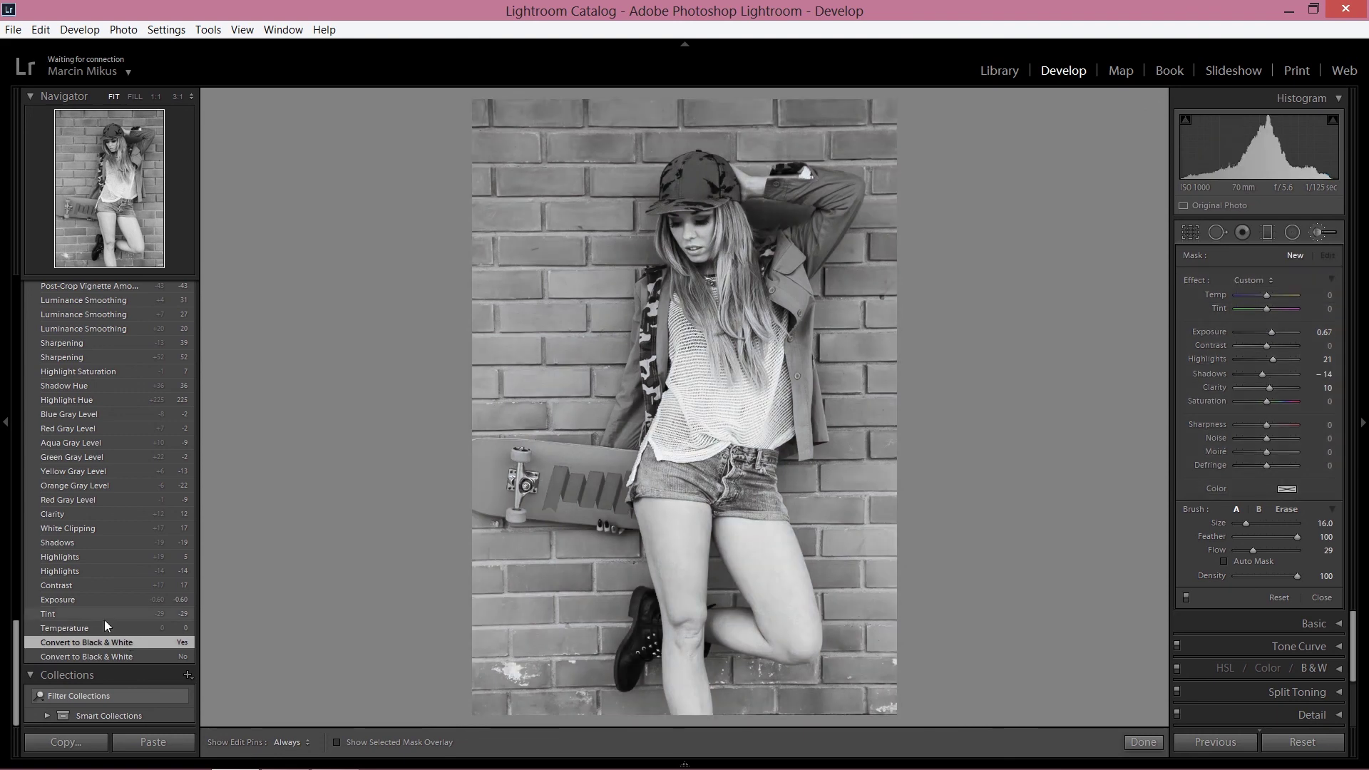
{"action": "scroll", "coordinate": [104, 613], "scroll_direction": "up", "scroll_amount": 15}
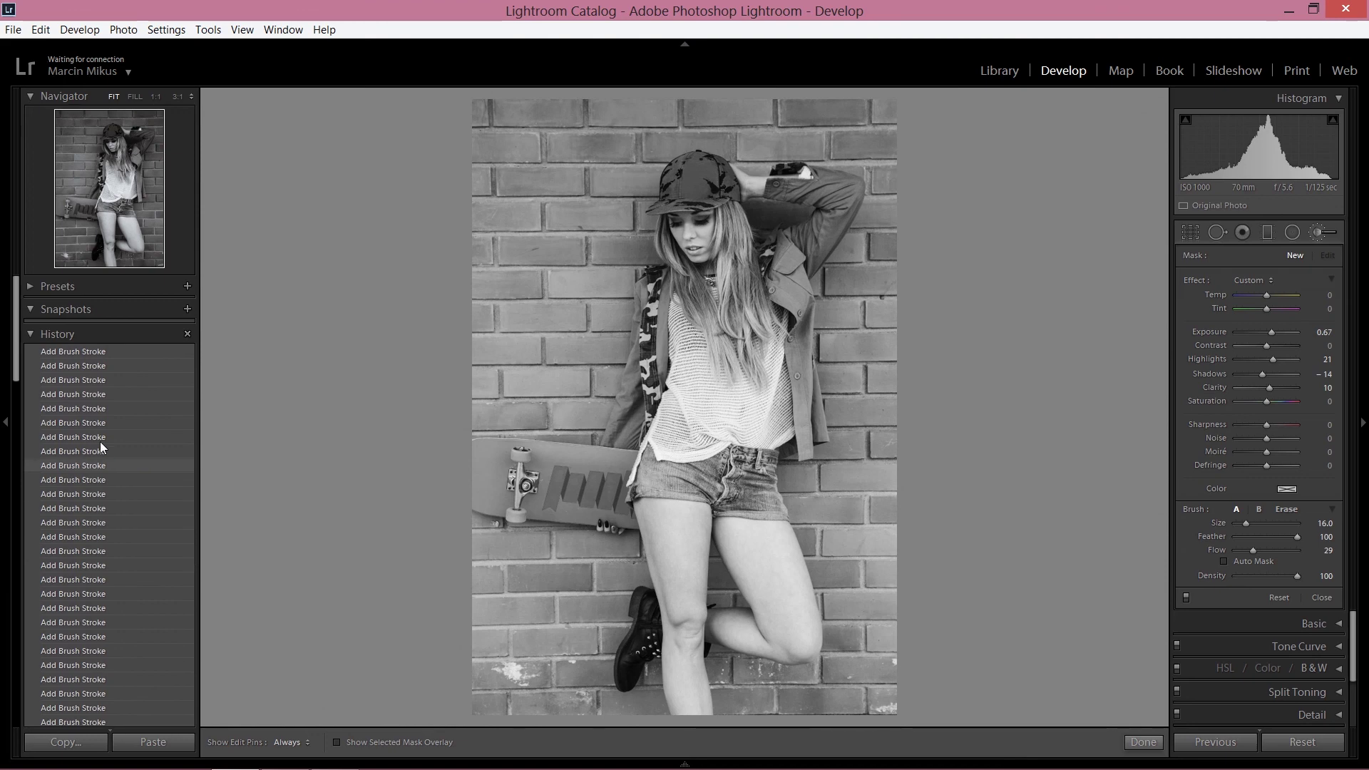
{"action": "left_click", "coordinate": [100, 351]}
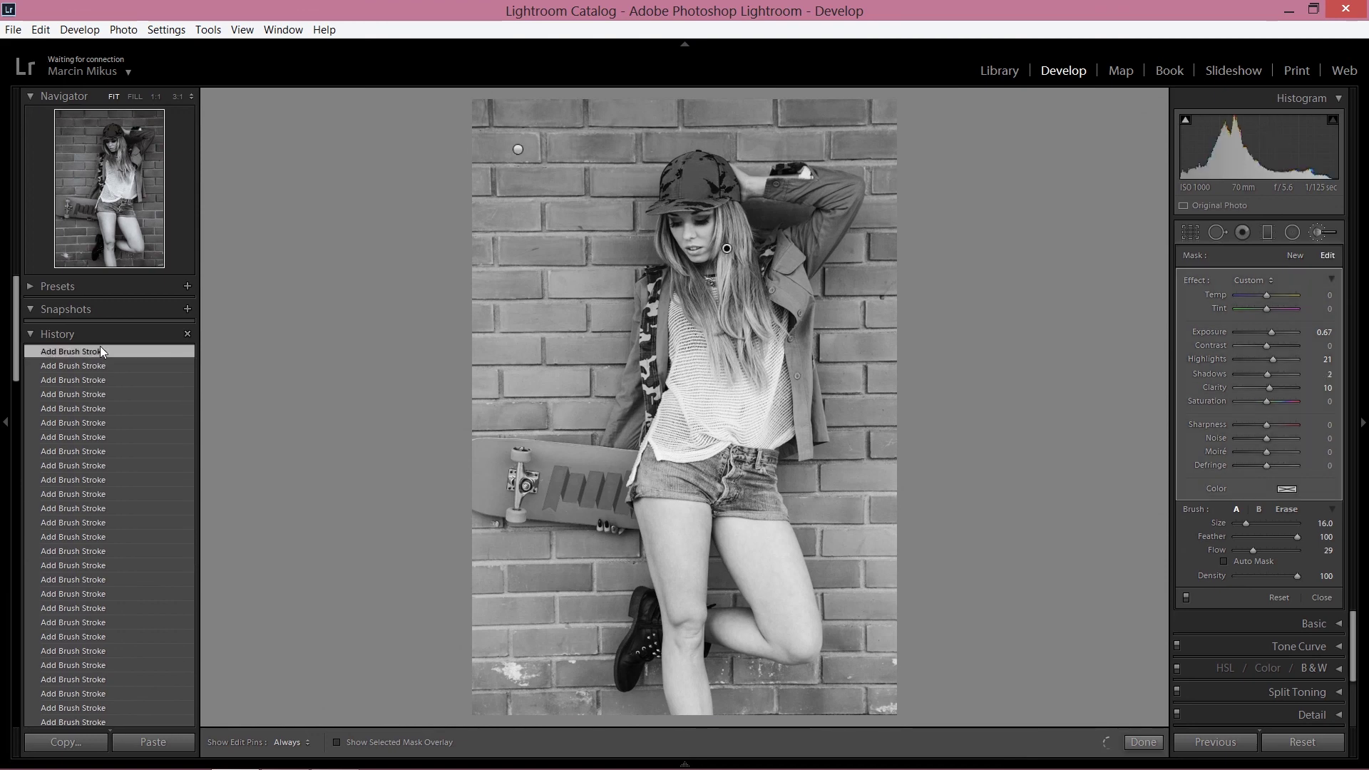